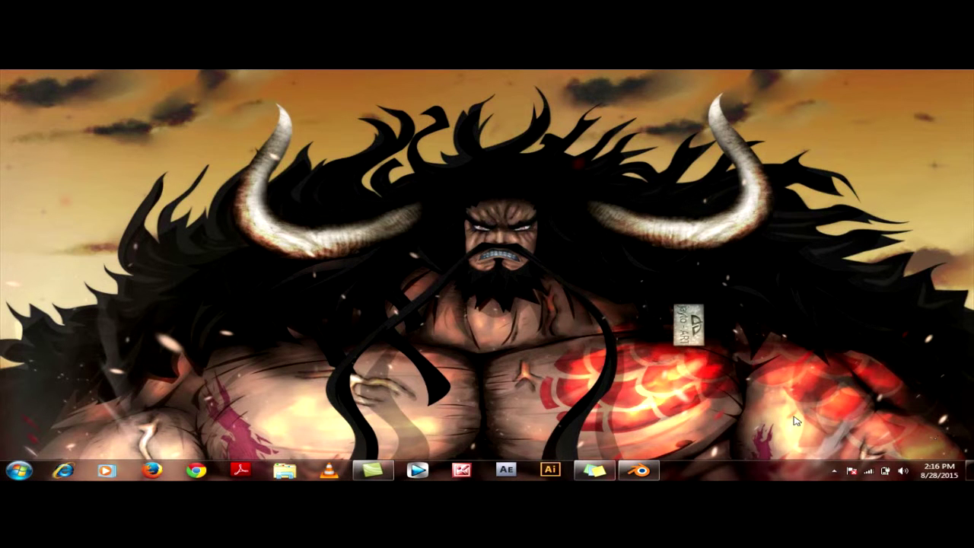
Restore Blender, set the render engine to Blender Game and switch to the Game Logic layout.
click(639, 470)
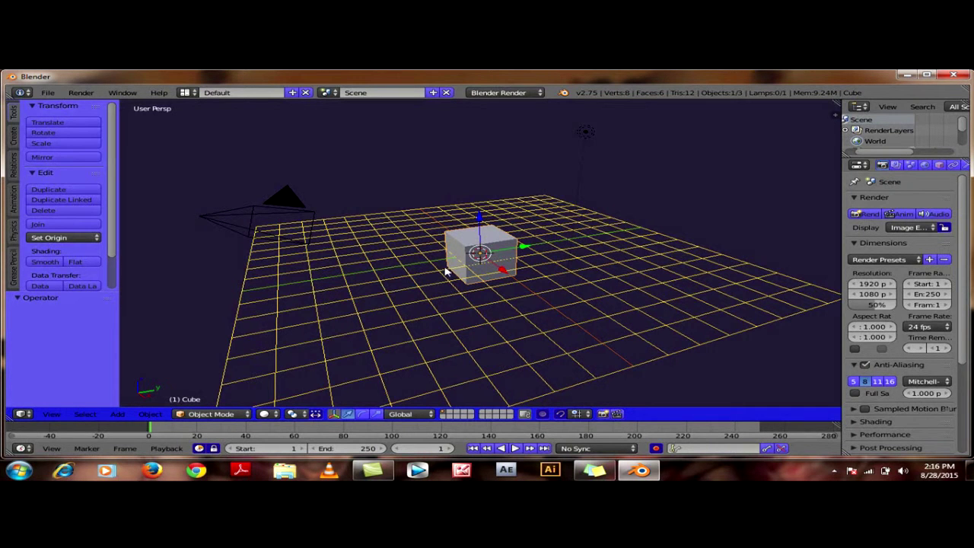
click(481, 98)
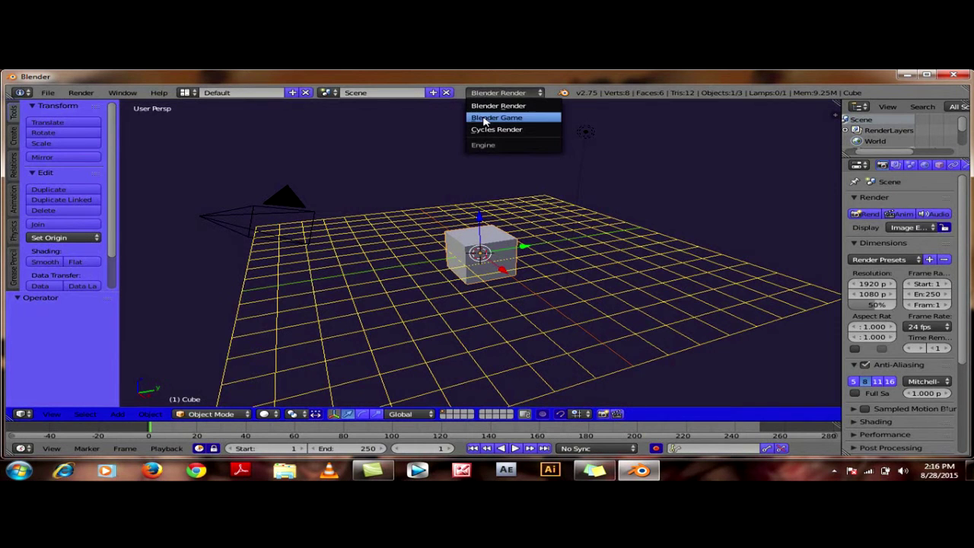
click(487, 120)
click(189, 93)
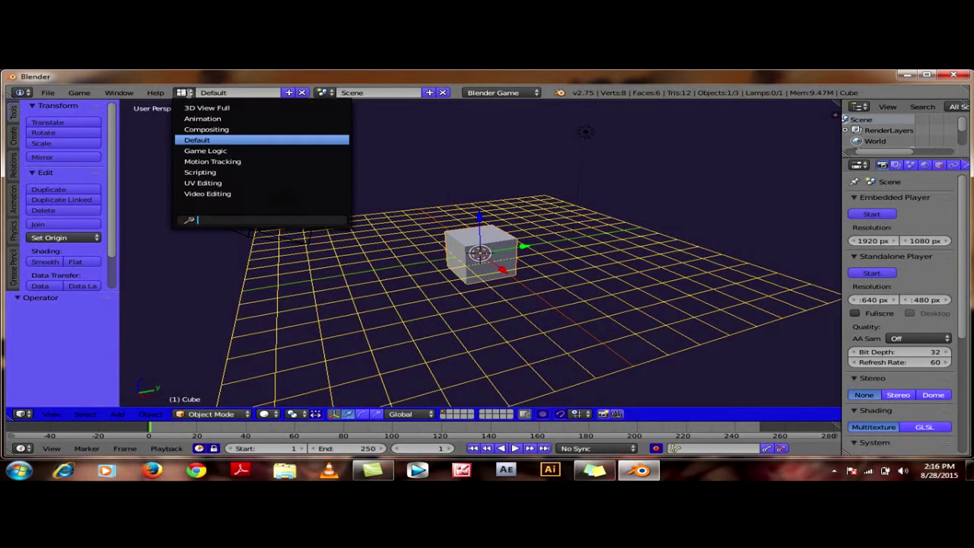
click(204, 151)
Raise the cube above the grid and move it left along the X axis.
middle_drag(487, 231, 479, 128)
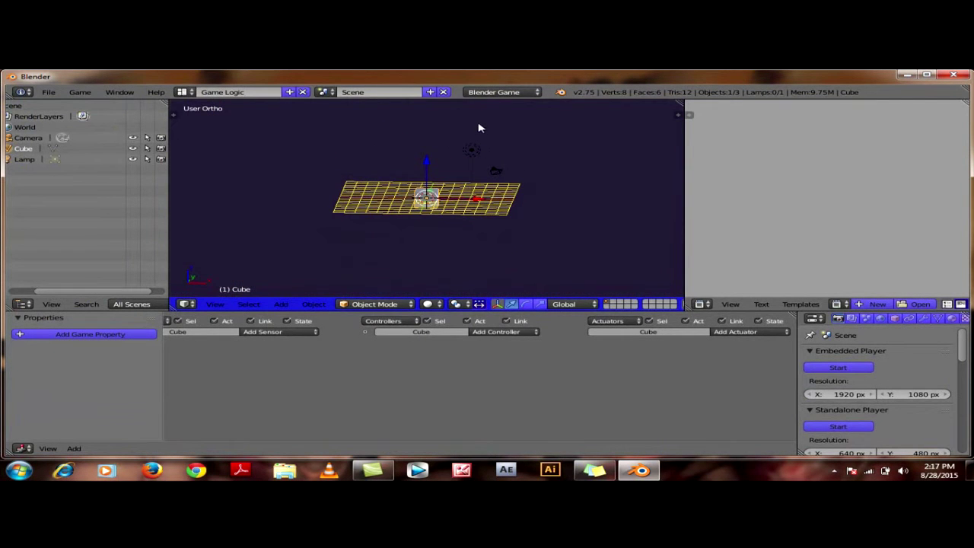
drag(427, 166, 426, 147)
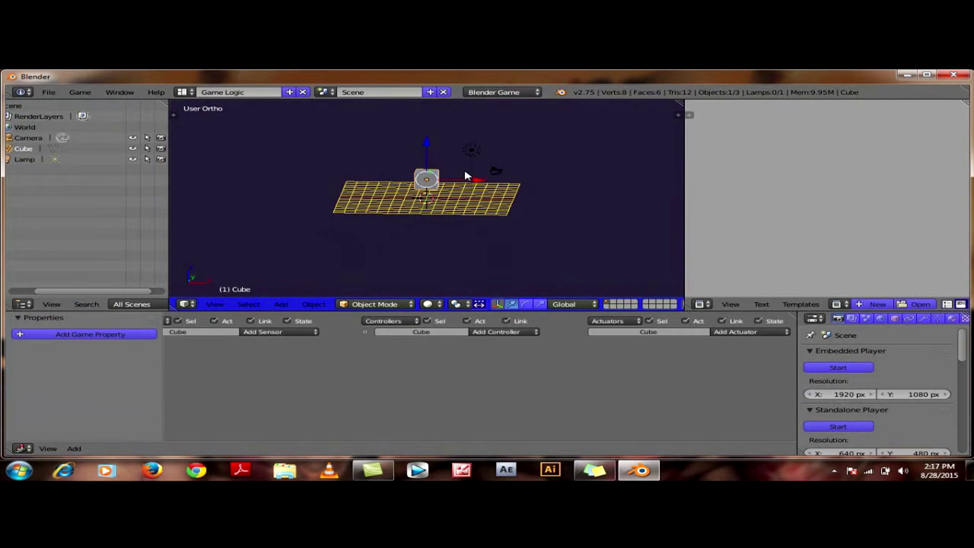
drag(474, 183, 400, 186)
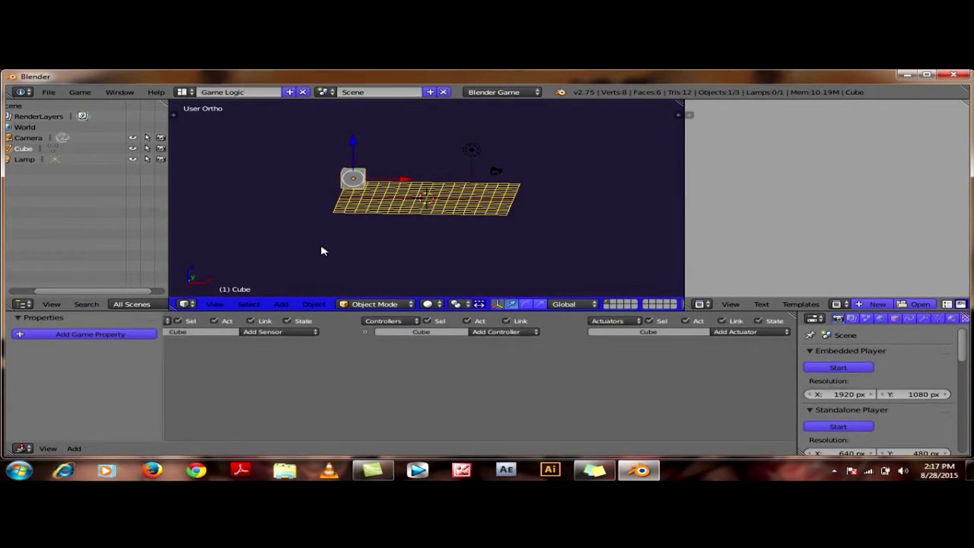
Tilt the view downward and switch to the Top view.
middle_drag(321, 251, 321, 293)
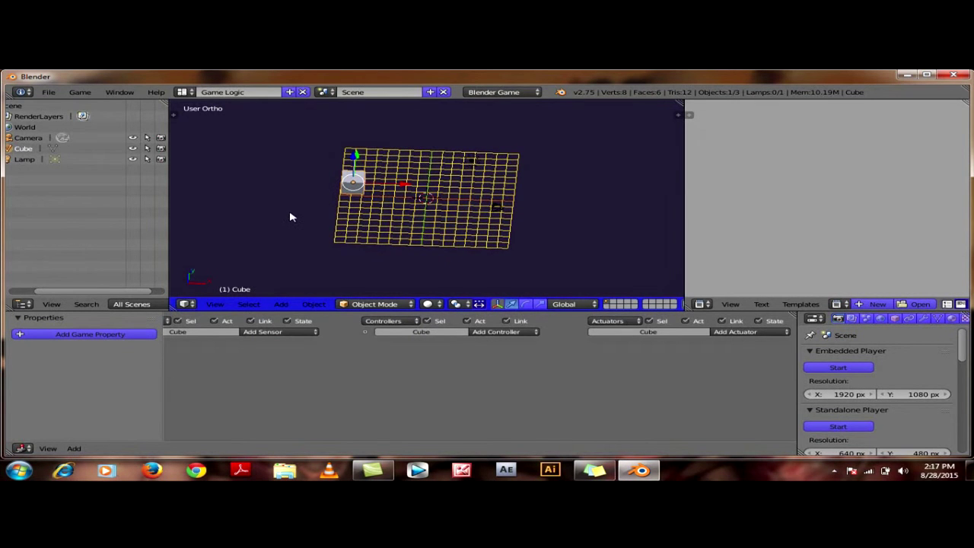
middle_drag(290, 217, 290, 240)
click(215, 303)
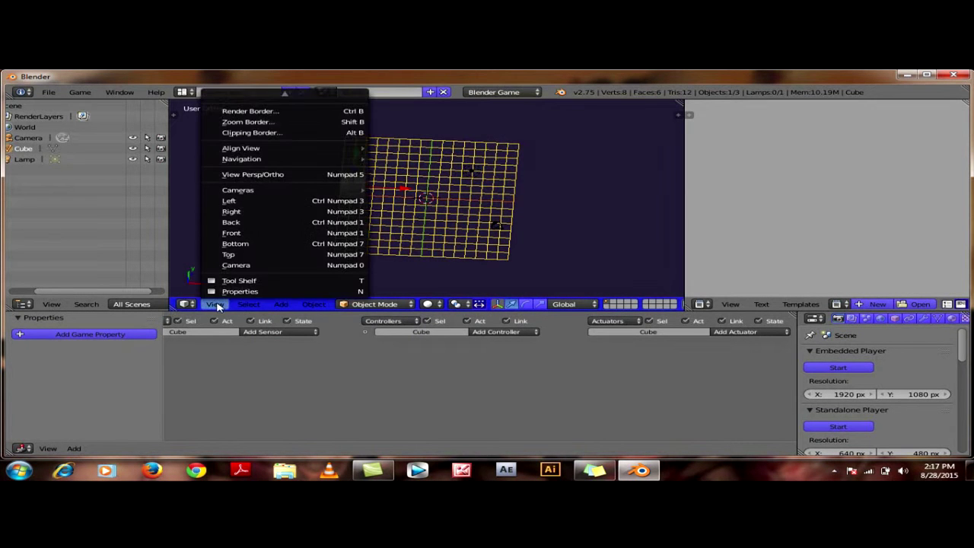
click(228, 254)
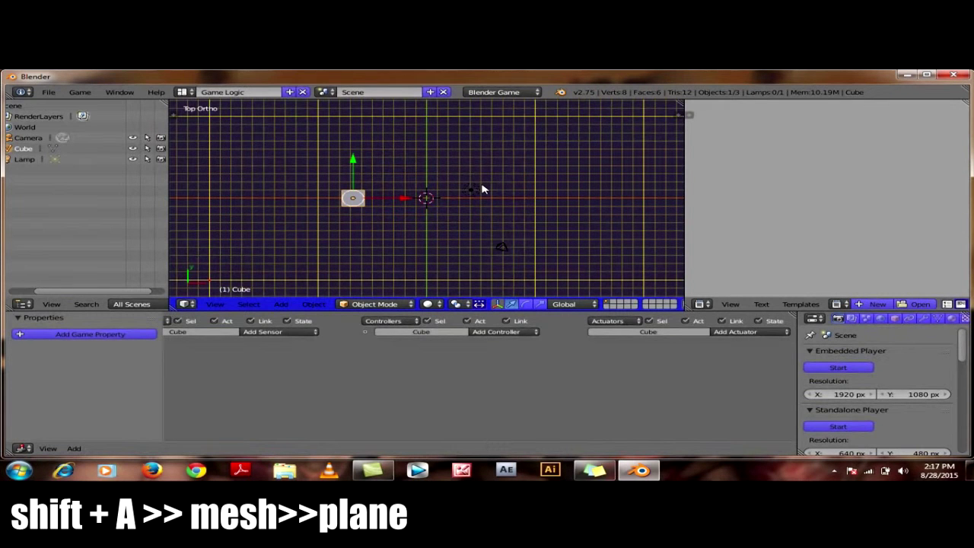
Add a plane and scale it up twice into a broad floor reaching the cube.
key(shift+a)
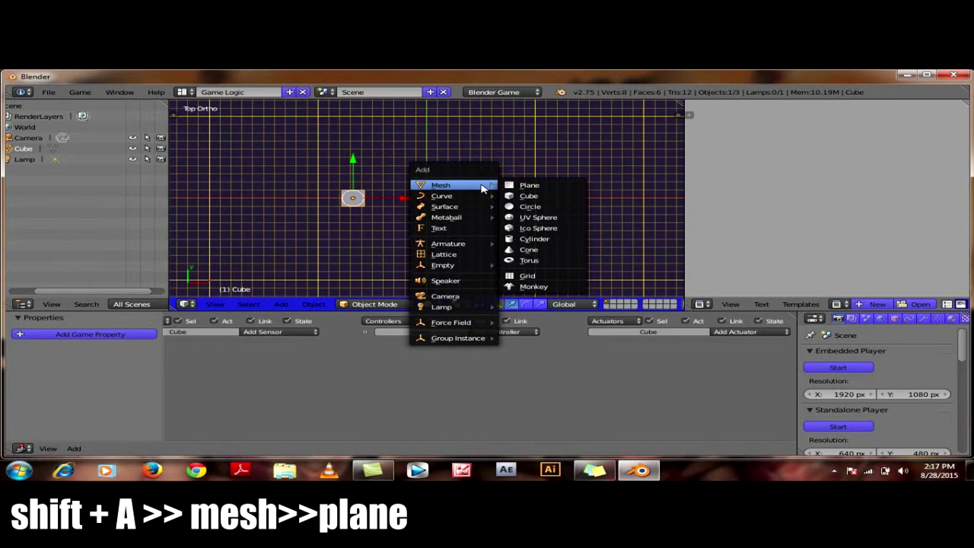
click(524, 186)
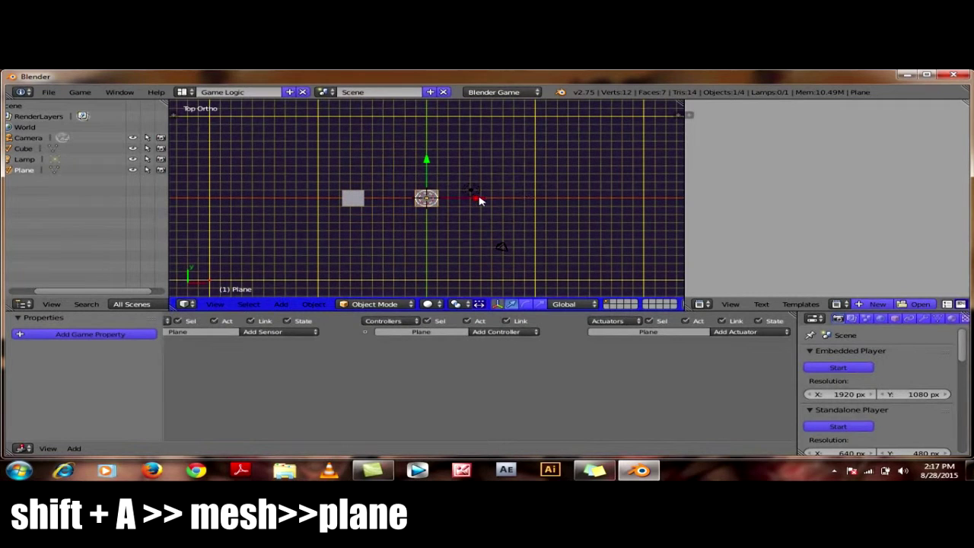
key(s)
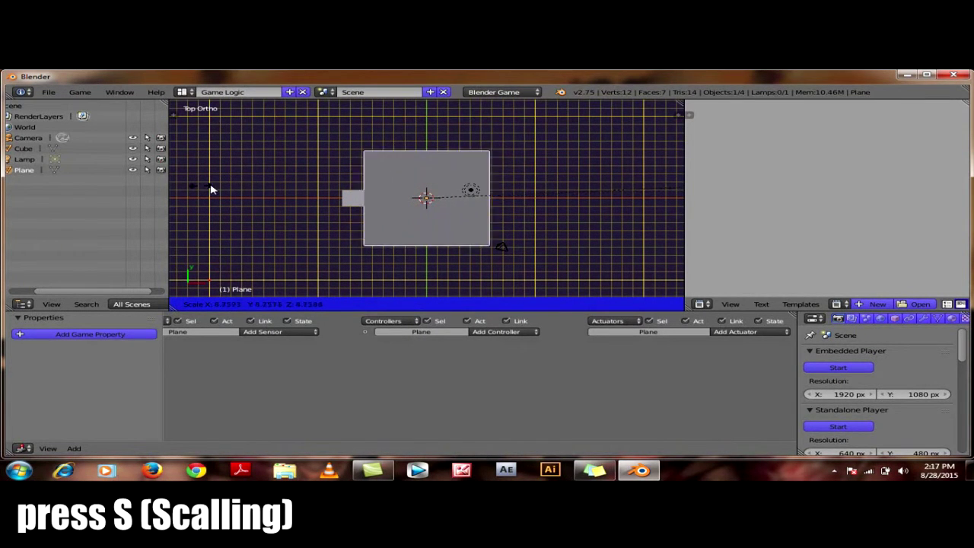
click(413, 190)
key(s)
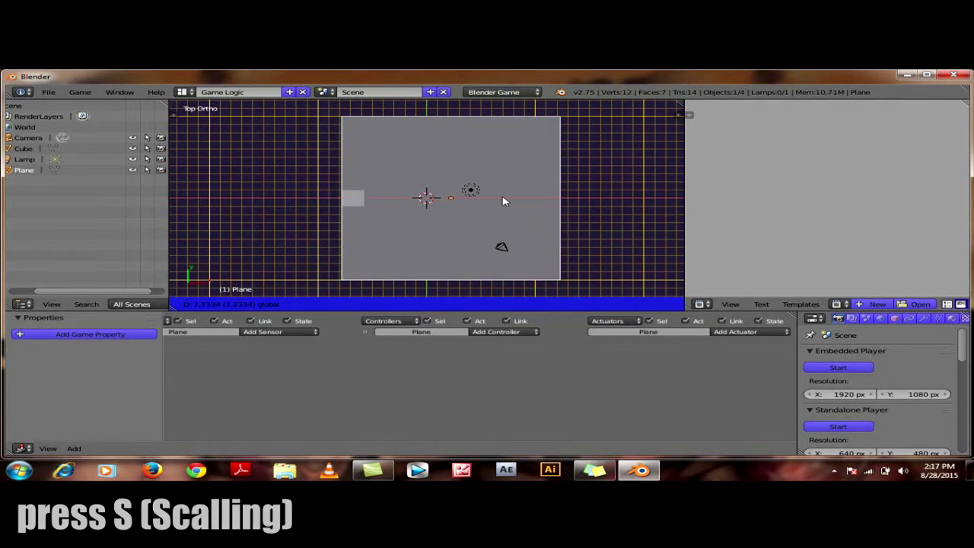
click(499, 200)
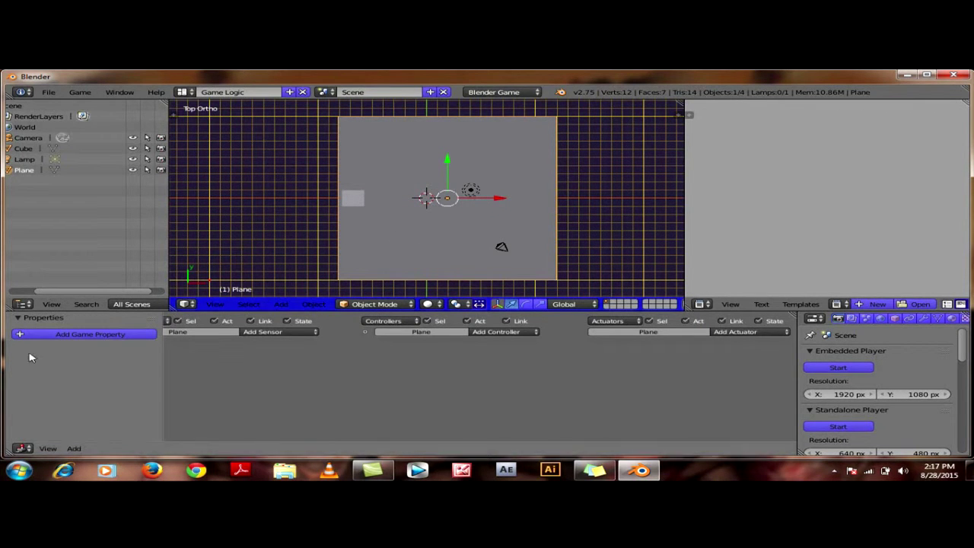
click(216, 303)
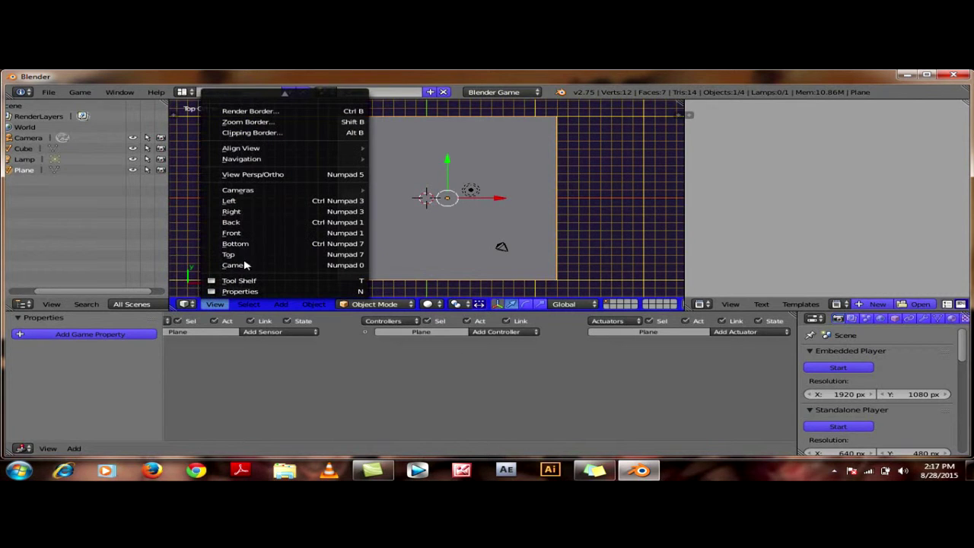
View the floor from the Right, orbit to a tilted angle, and select the cube.
click(267, 211)
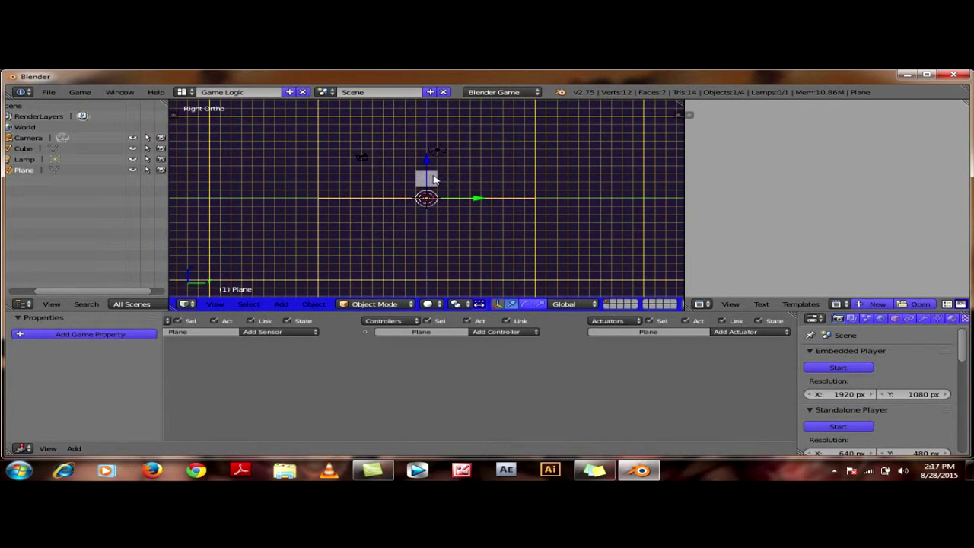
mouse_move(487, 227)
middle_down()
mouse_move(232, 264)
mouse_move(297, 244)
mouse_move(571, 285)
mouse_move(239, 284)
mouse_move(600, 293)
mouse_move(631, 282)
mouse_move(644, 255)
mouse_move(645, 278)
middle_up()
mouse_move(501, 227)
middle_down()
mouse_move(586, 235)
mouse_move(543, 213)
mouse_move(435, 224)
mouse_move(461, 198)
mouse_move(517, 230)
mouse_move(443, 206)
mouse_move(394, 224)
mouse_move(443, 191)
mouse_move(487, 199)
mouse_move(522, 189)
mouse_move(509, 206)
middle_up()
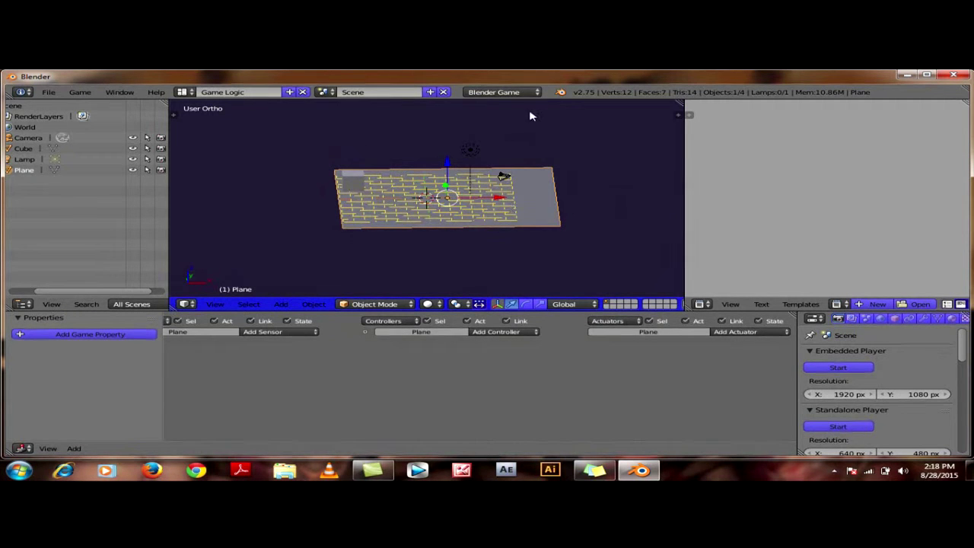
mouse_move(359, 190)
middle_down()
mouse_move(394, 231)
mouse_move(352, 256)
mouse_move(365, 274)
mouse_move(386, 224)
mouse_move(378, 226)
middle_up()
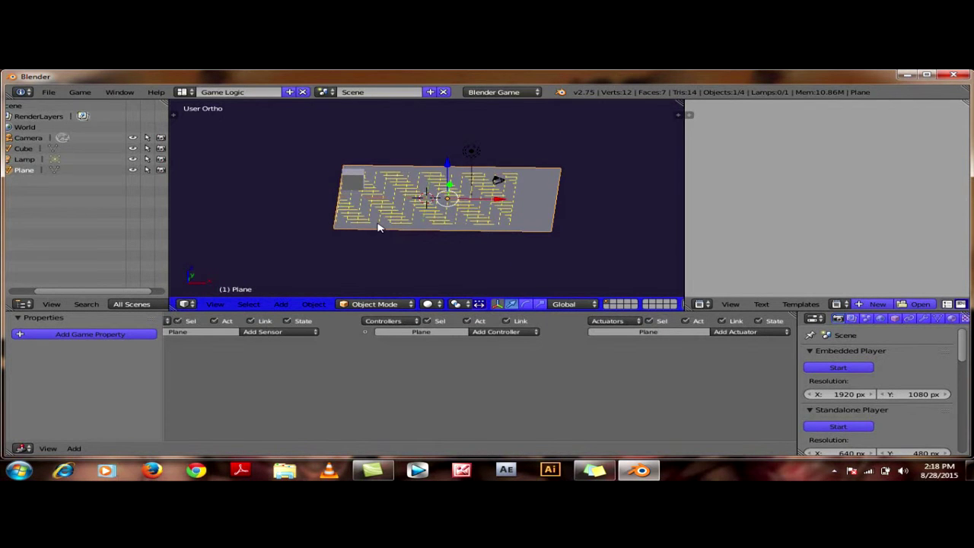
right_click(350, 179)
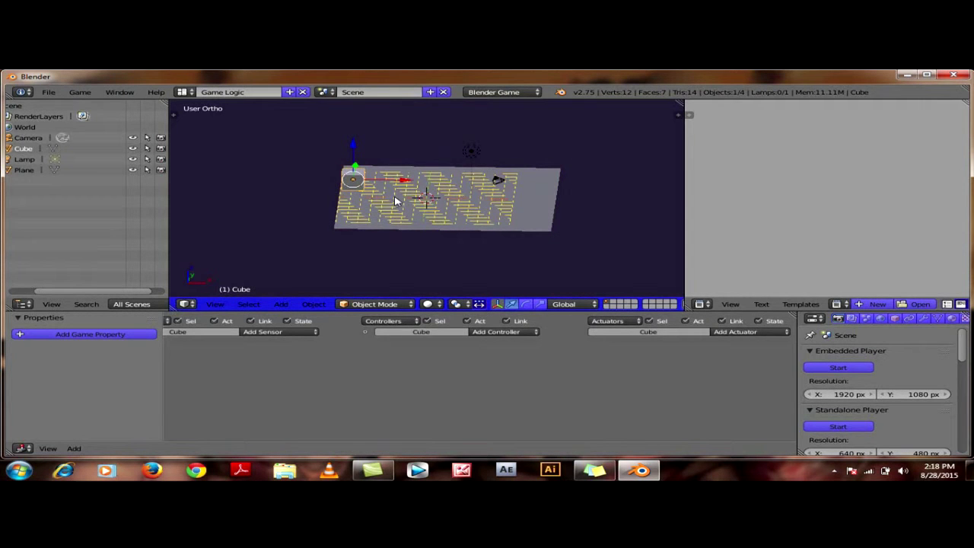
Delete a mistakenly added circle and add a torus at the floor's centre.
key(shift+a)
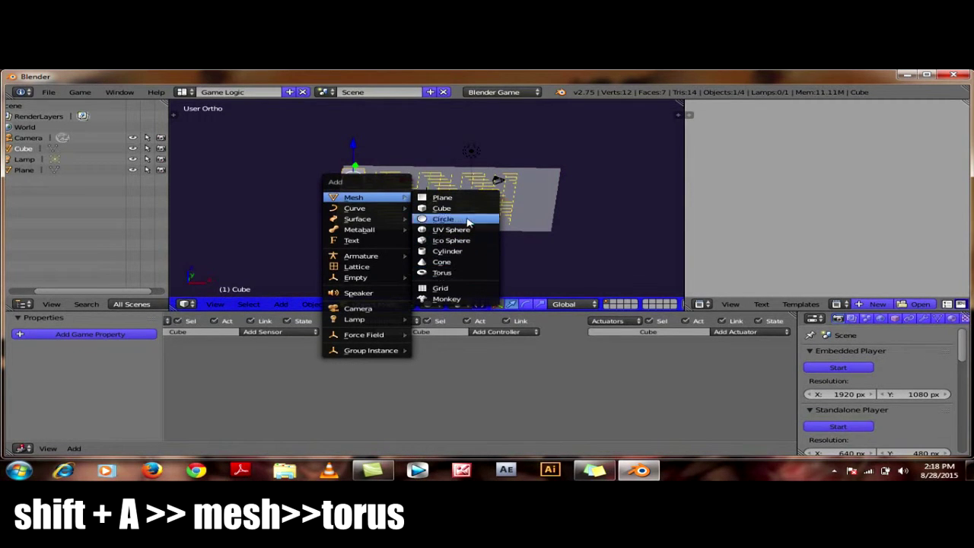
click(460, 220)
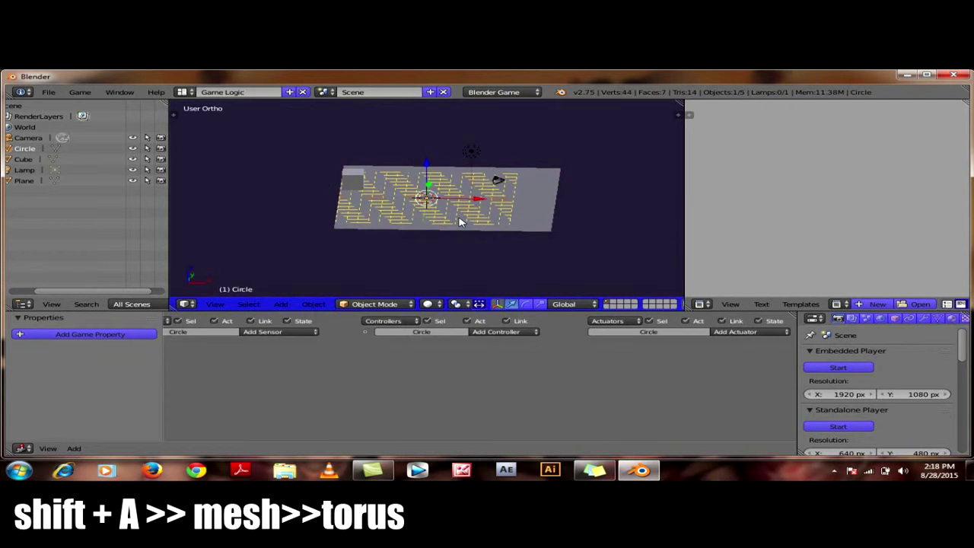
drag(428, 167, 431, 137)
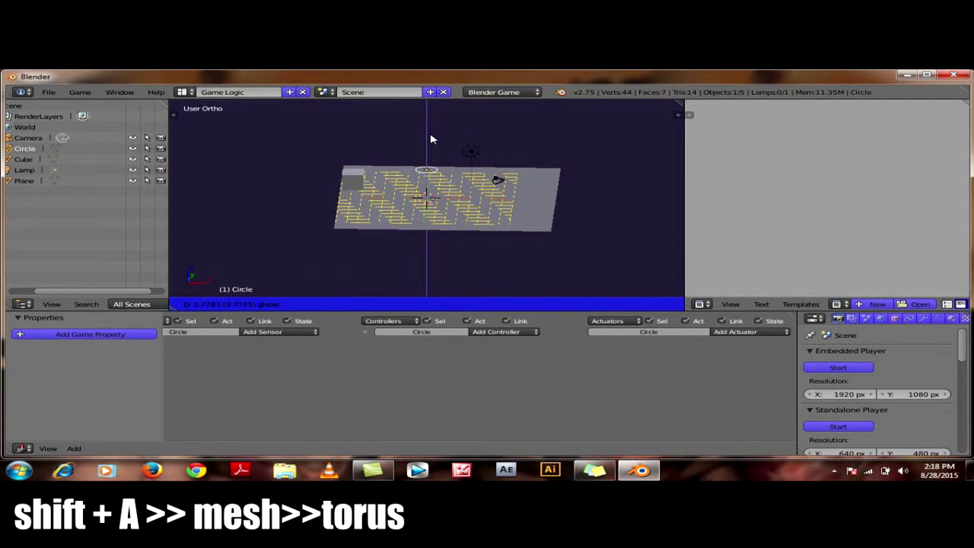
key(x)
click(431, 135)
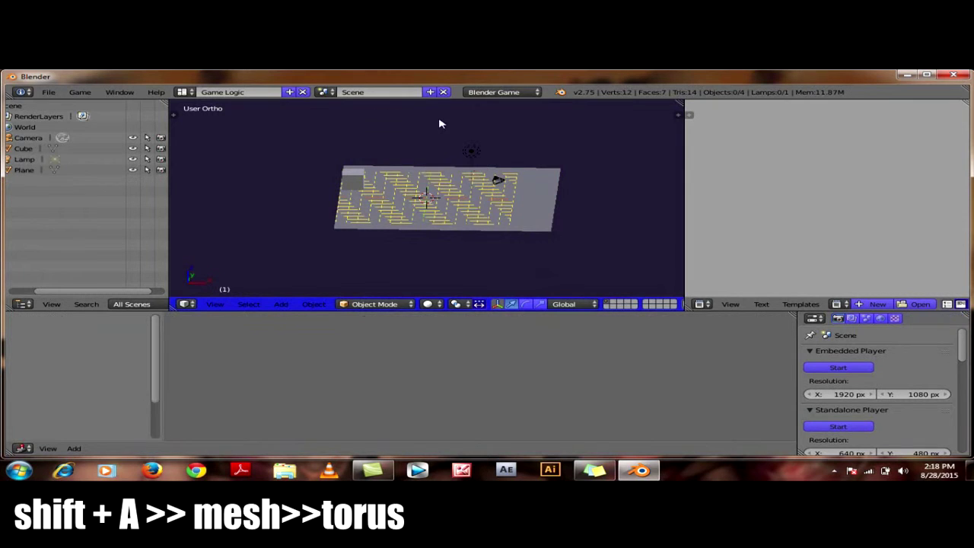
key(shift+a)
mouse_move(397, 125)
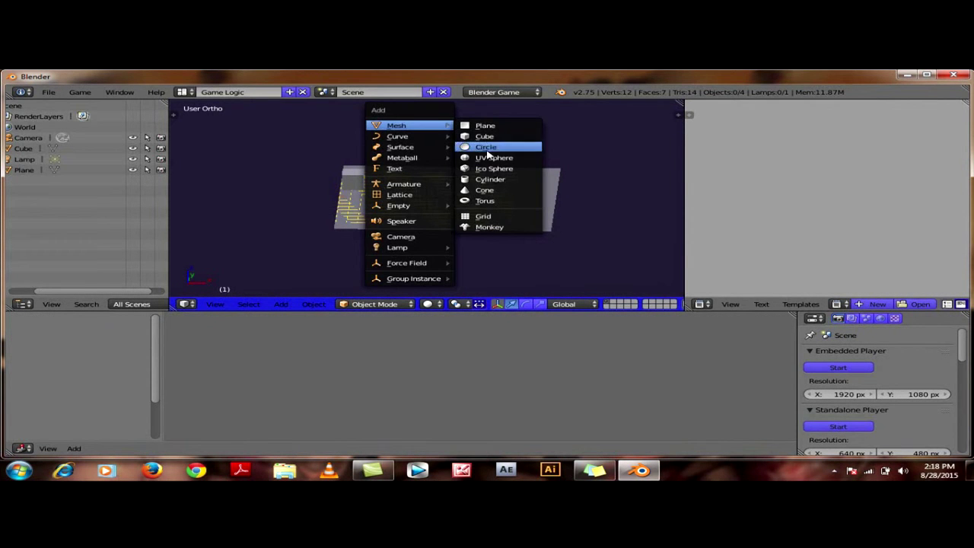
click(482, 202)
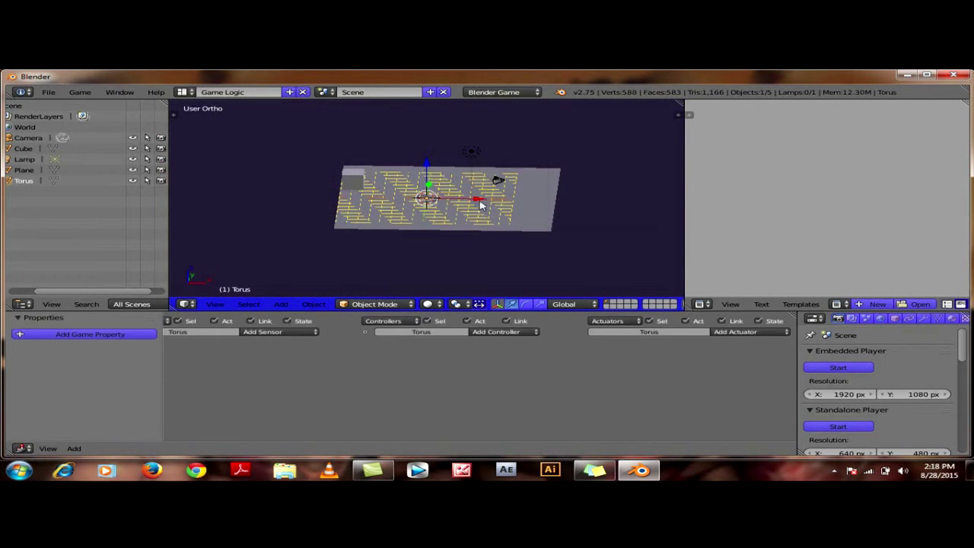
Lift the torus above the floor and rotate it 90° about Y to stand upright.
drag(426, 166, 434, 146)
middle_drag(390, 189, 387, 198)
key(r)
key(y)
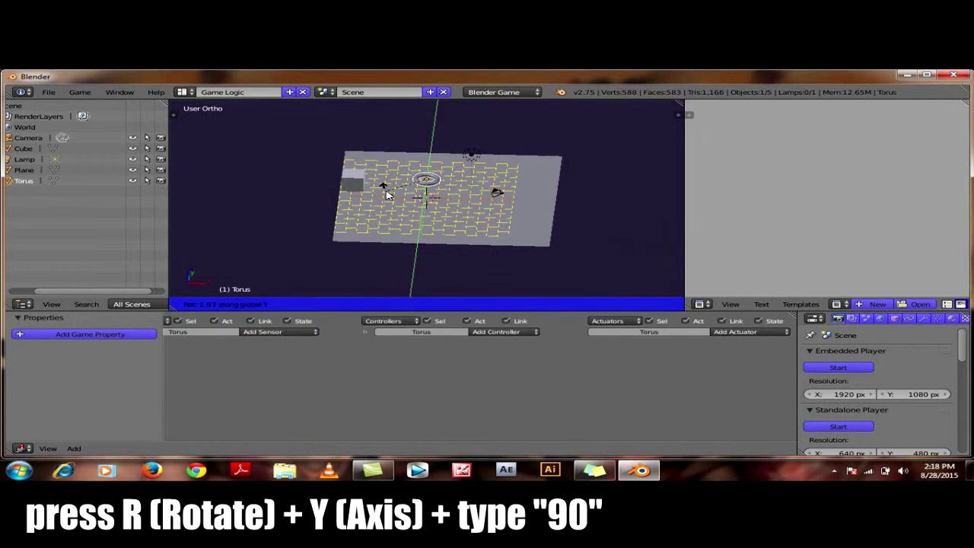
text(90)
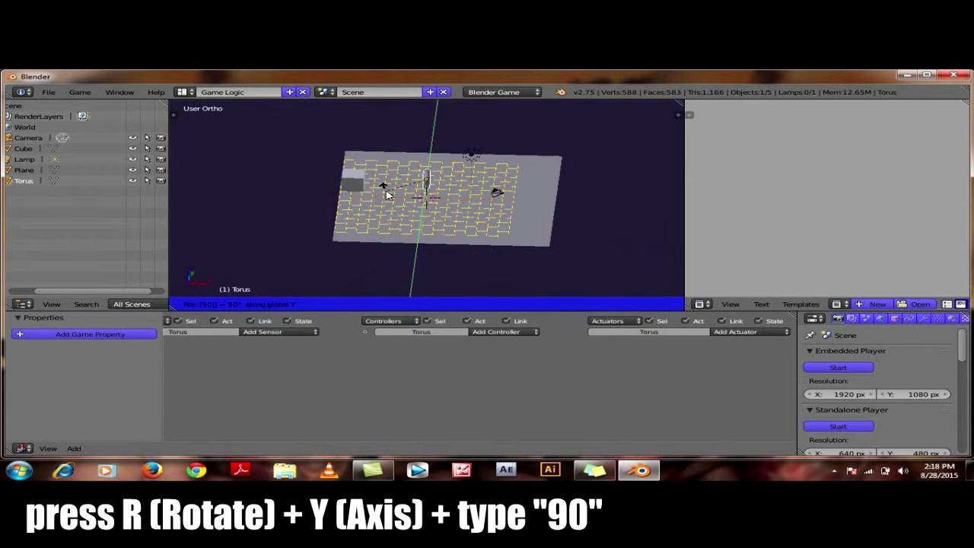
key(Return)
mouse_move(392, 190)
middle_down()
mouse_move(506, 187)
mouse_move(469, 187)
mouse_move(539, 172)
mouse_move(380, 178)
mouse_move(482, 178)
mouse_move(281, 213)
middle_up()
scroll(365, 174, up, 1)
scroll(363, 174, up, 2)
scroll(363, 174, up, 2)
middle_drag(567, 148, 430, 155)
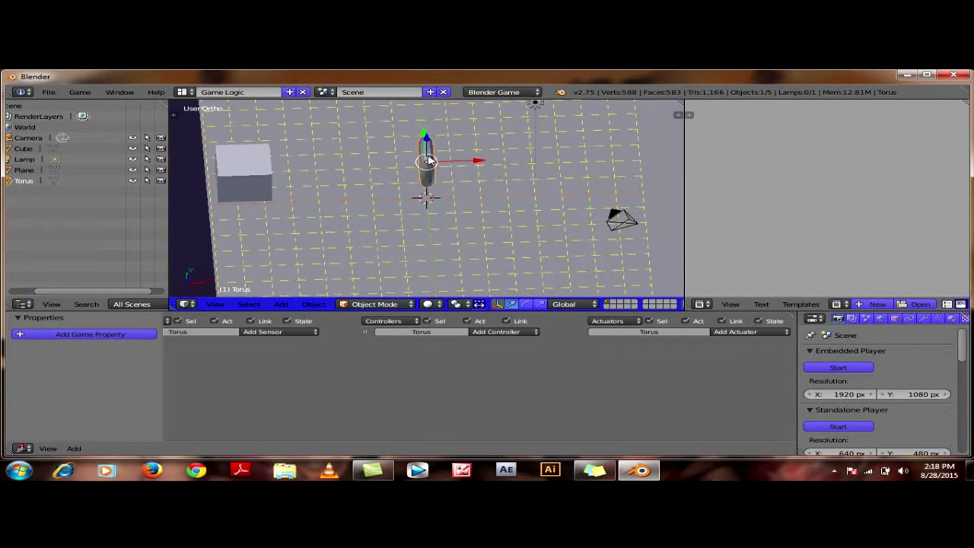
Duplicate the torus twice, placing Torus.001 and Torus.002 in a row to the right.
key(shift+d)
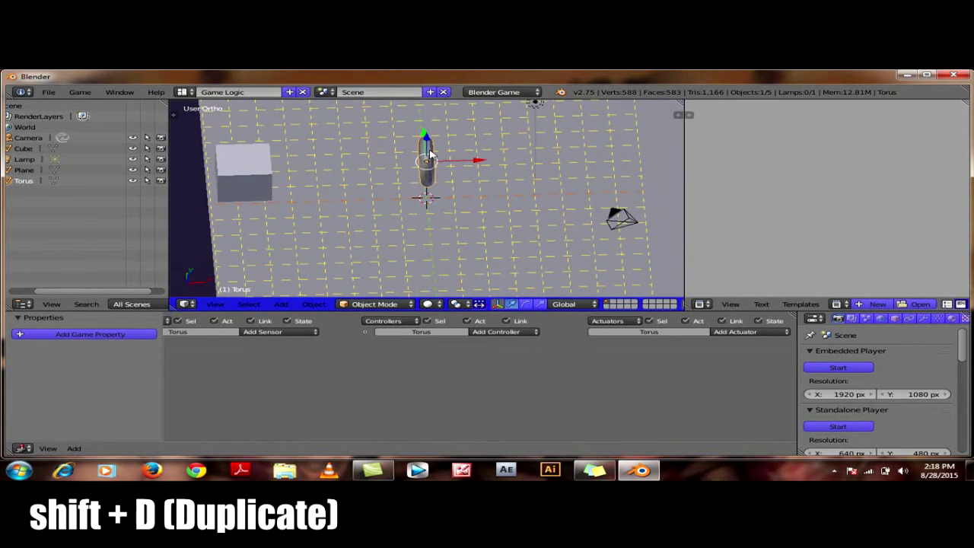
key(shift+d)
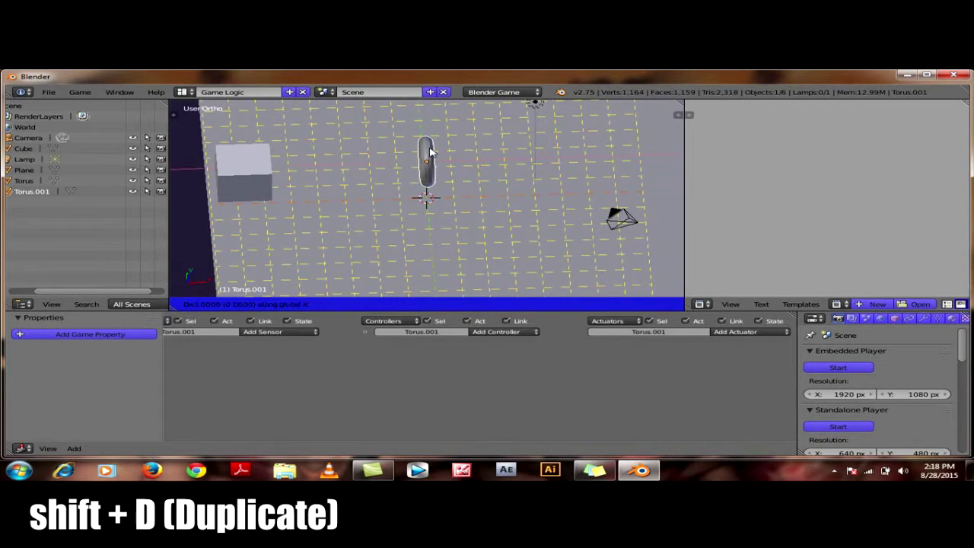
click(489, 150)
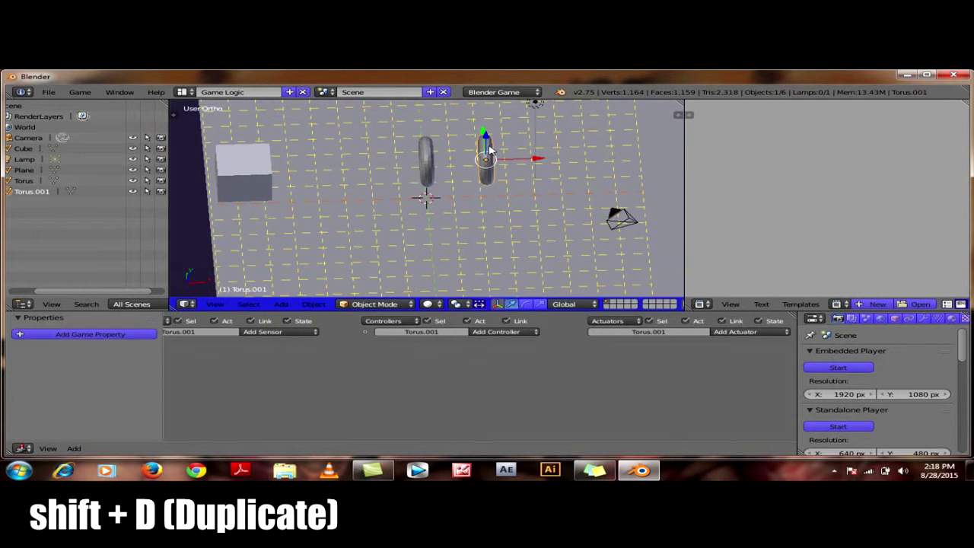
key(shift+d)
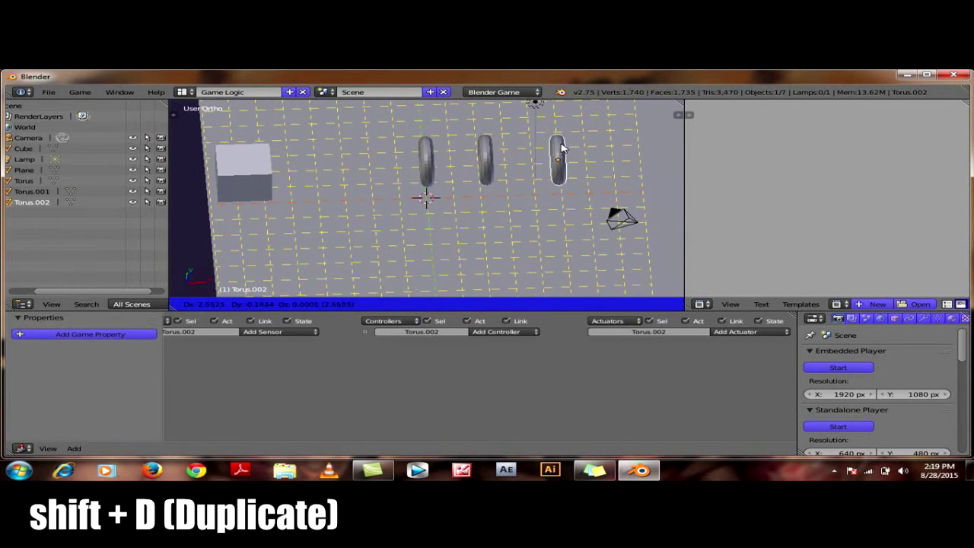
click(561, 148)
mouse_move(564, 135)
middle_down()
mouse_move(495, 148)
mouse_move(489, 98)
middle_up()
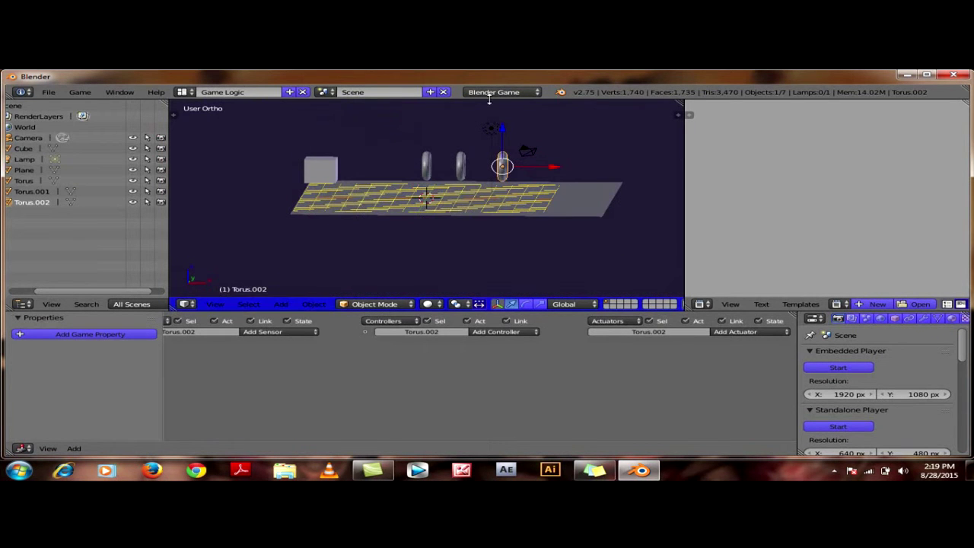
Move the plane up along Z about 0.83 units, level with the cube and tori.
right_click(396, 220)
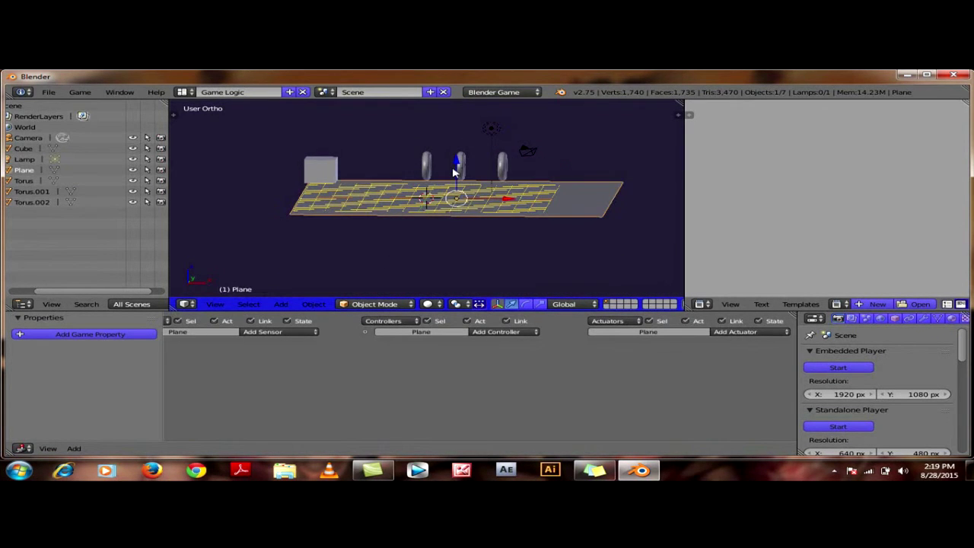
key(g)
key(z)
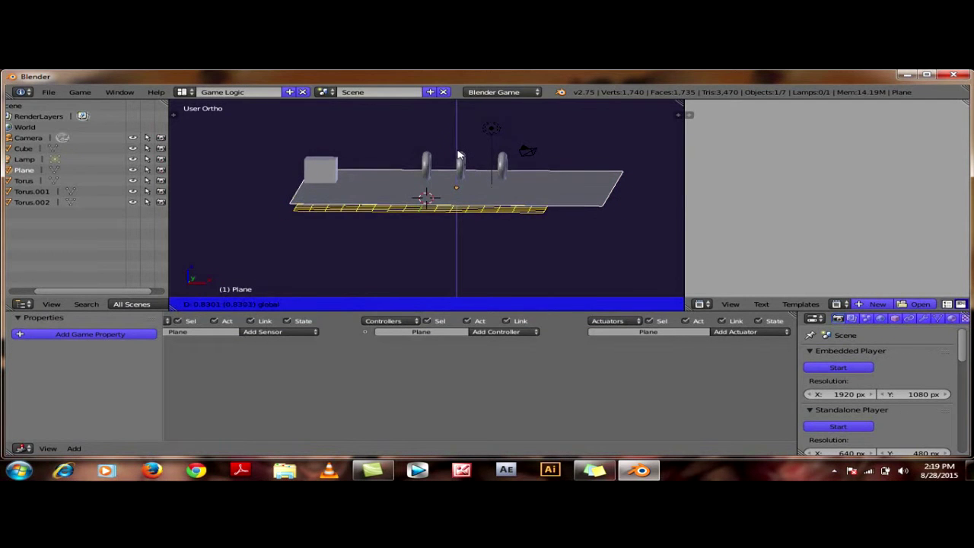
click(457, 156)
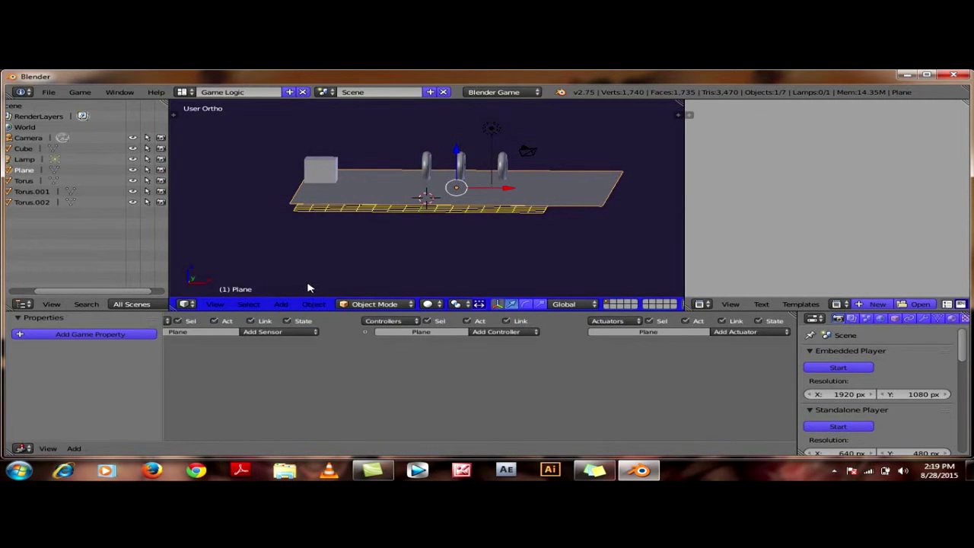
middle_drag(308, 288, 330, 294)
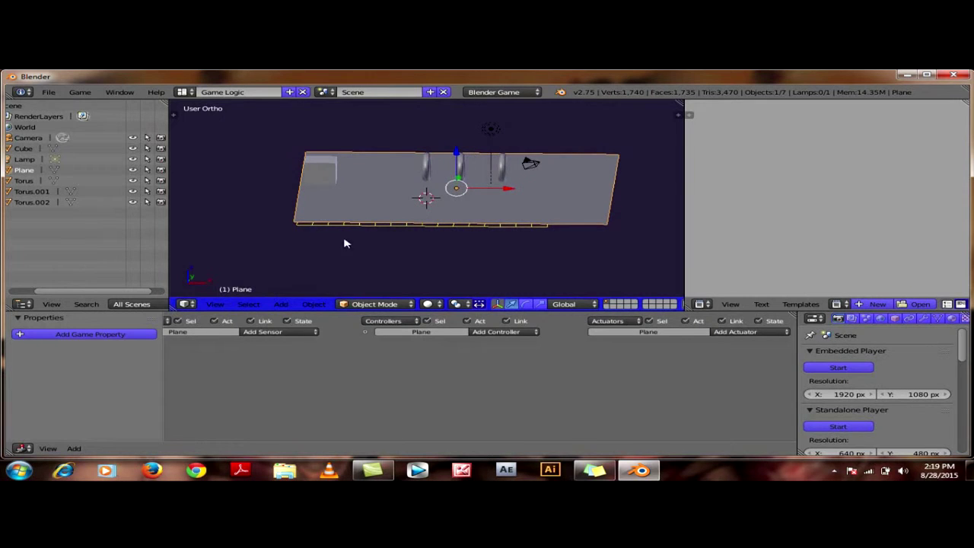
right_click(327, 169)
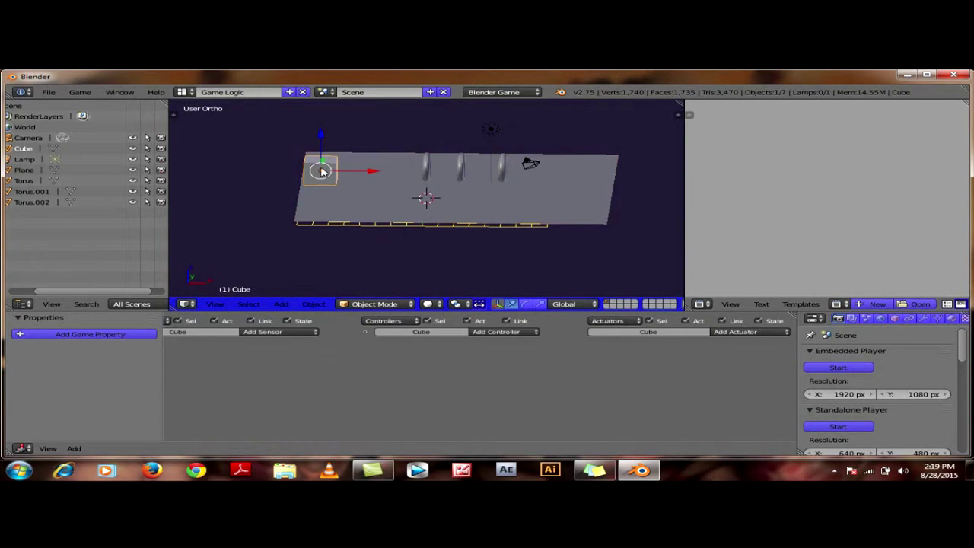
Add a Keyboard sensor and a Motion actuator to the cube, linked by an And controller.
click(300, 333)
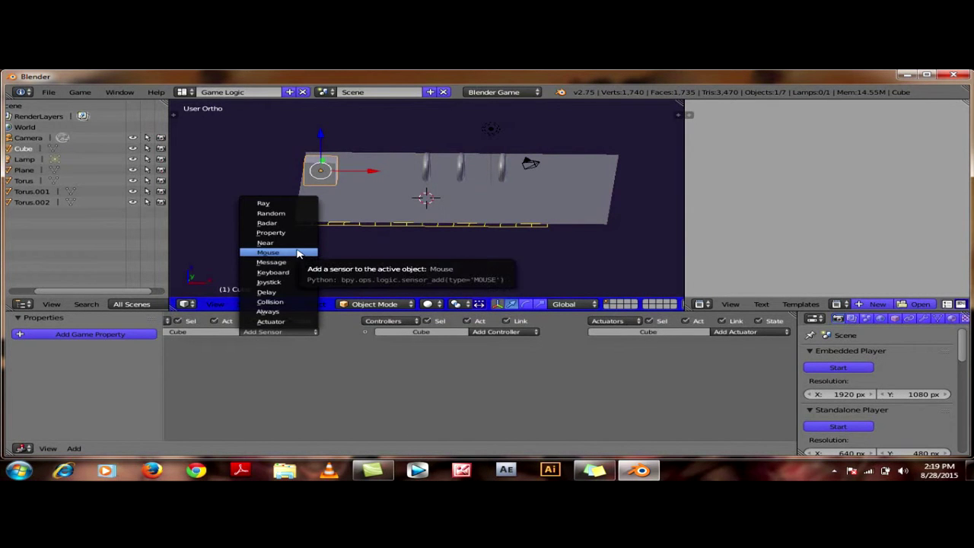
click(291, 273)
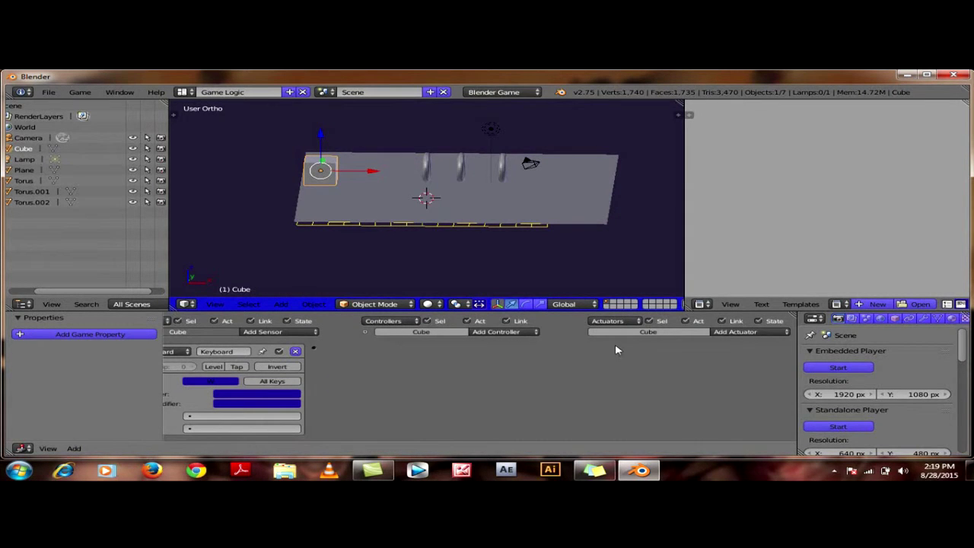
click(722, 332)
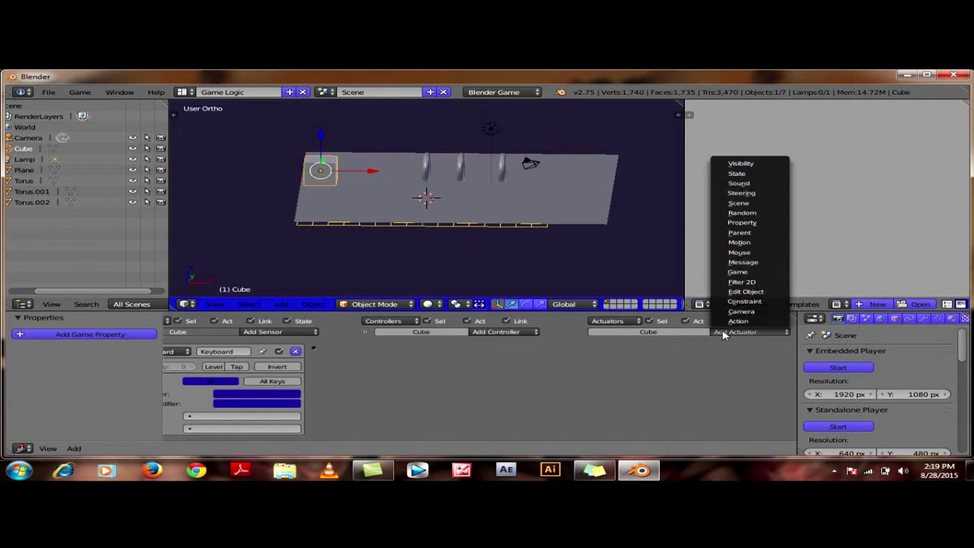
click(738, 242)
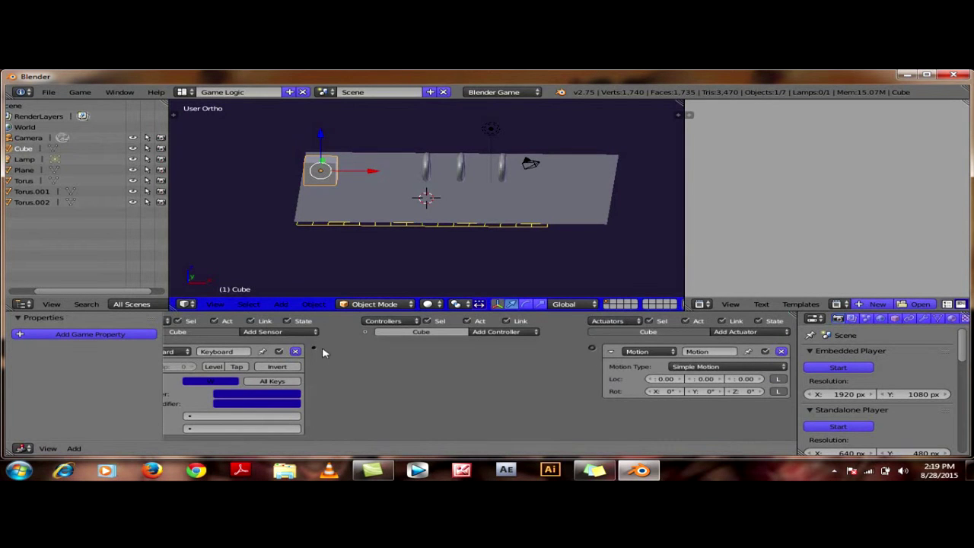
drag(312, 350, 591, 348)
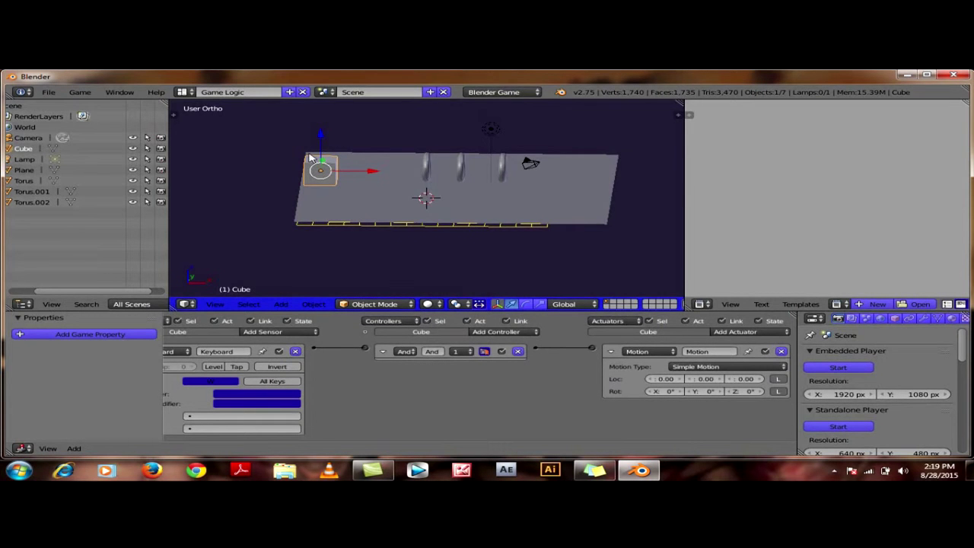
middle_drag(364, 168, 378, 213)
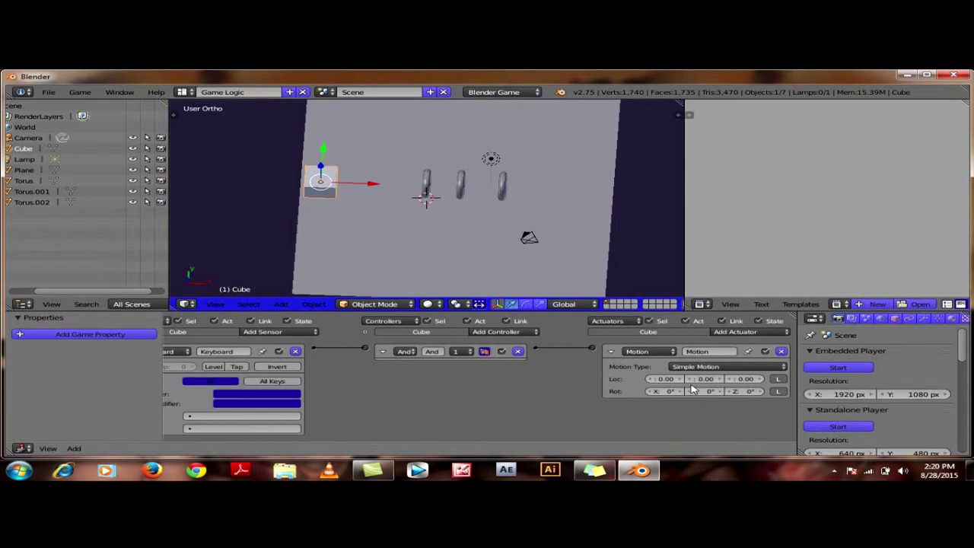
Set the Motion actuator's Loc X to 0.10 and test-run the game.
click(666, 381)
text(1)
key(Return)
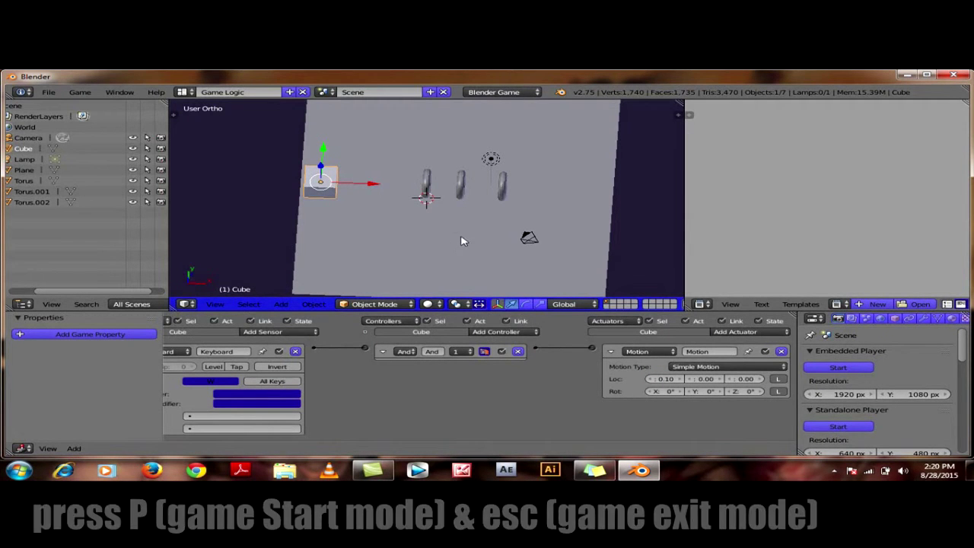
click(861, 371)
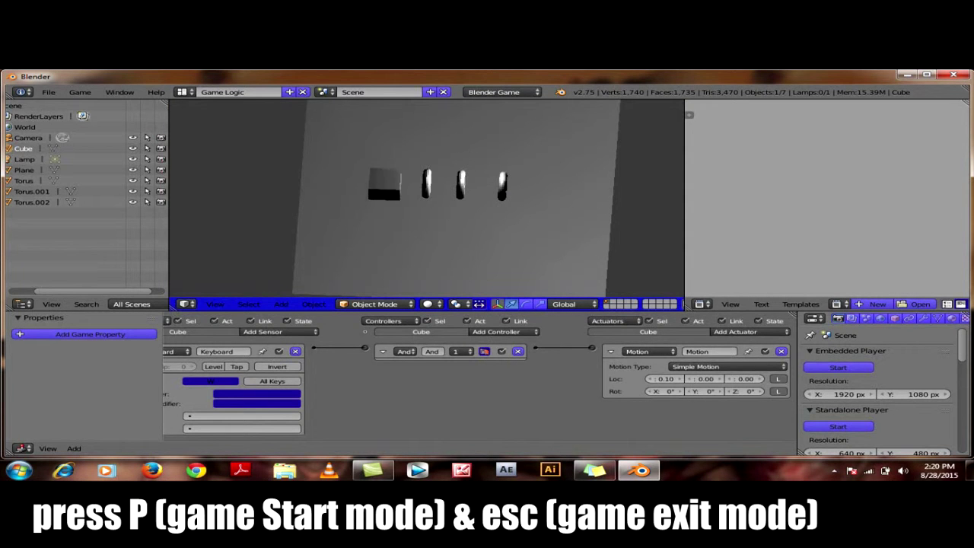
key(Escape)
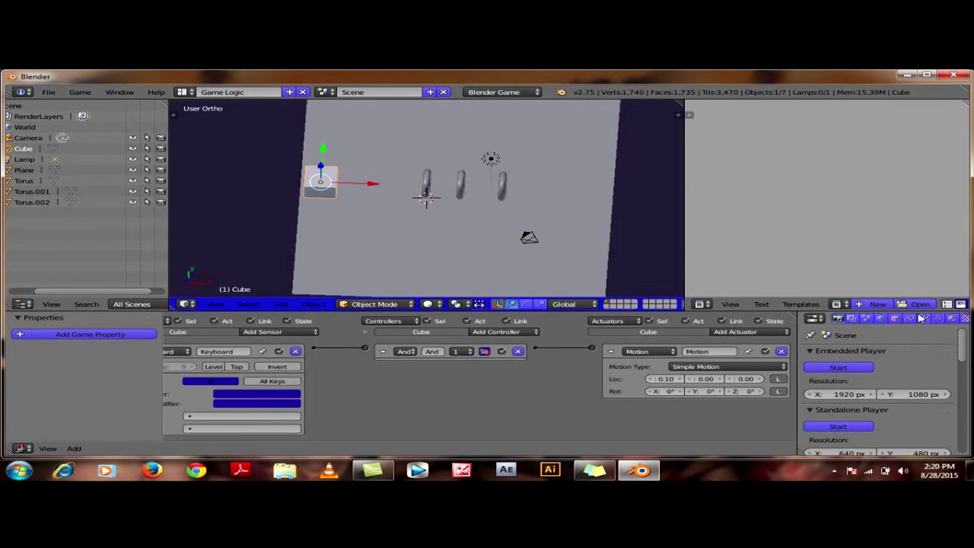
Set the cube's physics type to Character.
scroll(942, 323, down, 2)
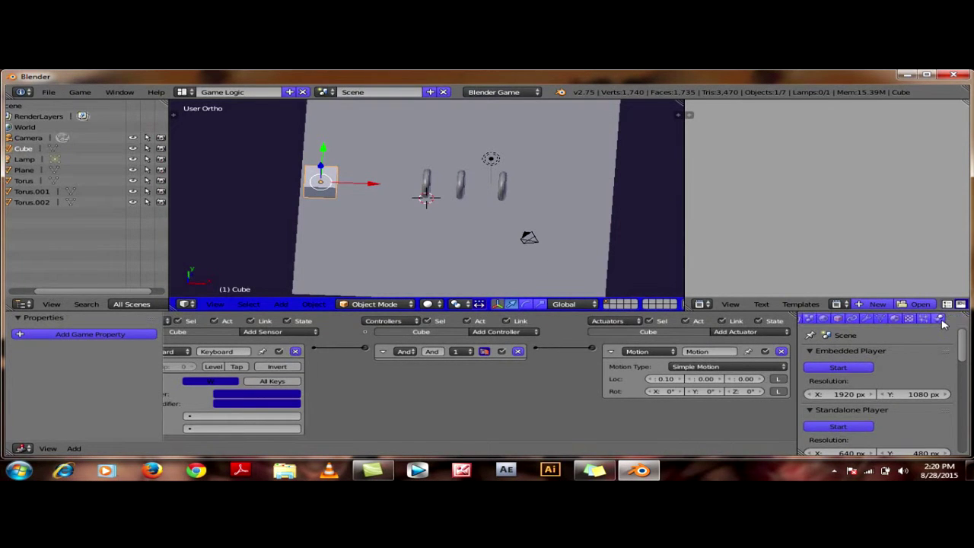
click(940, 319)
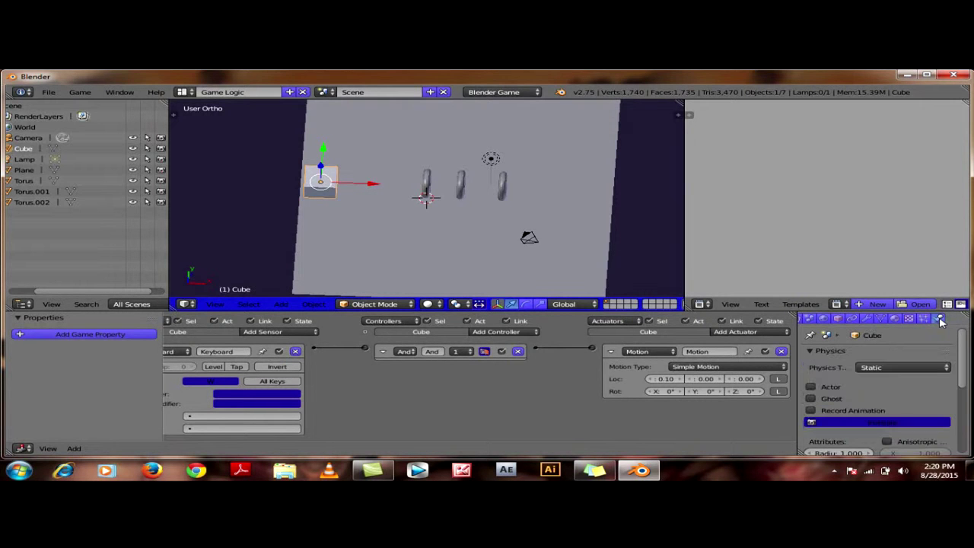
click(867, 368)
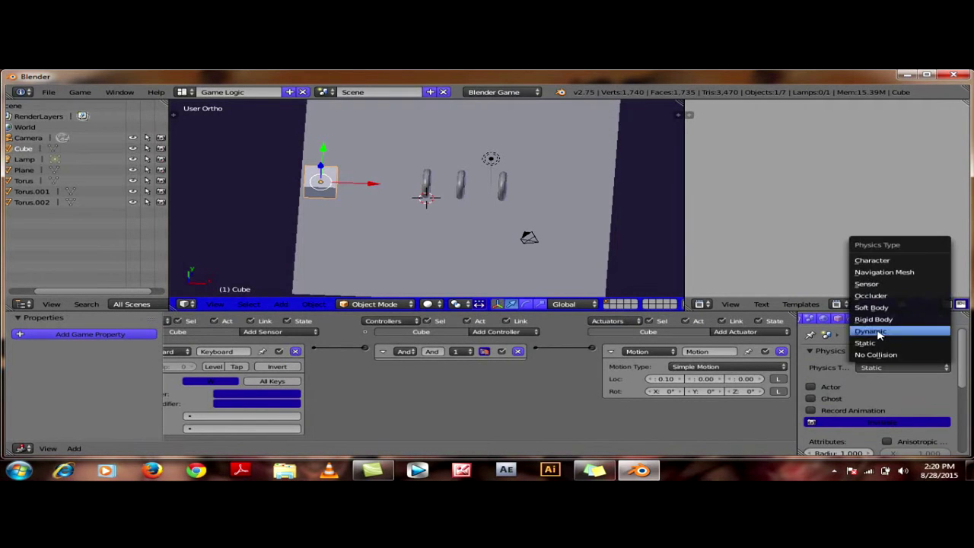
click(875, 261)
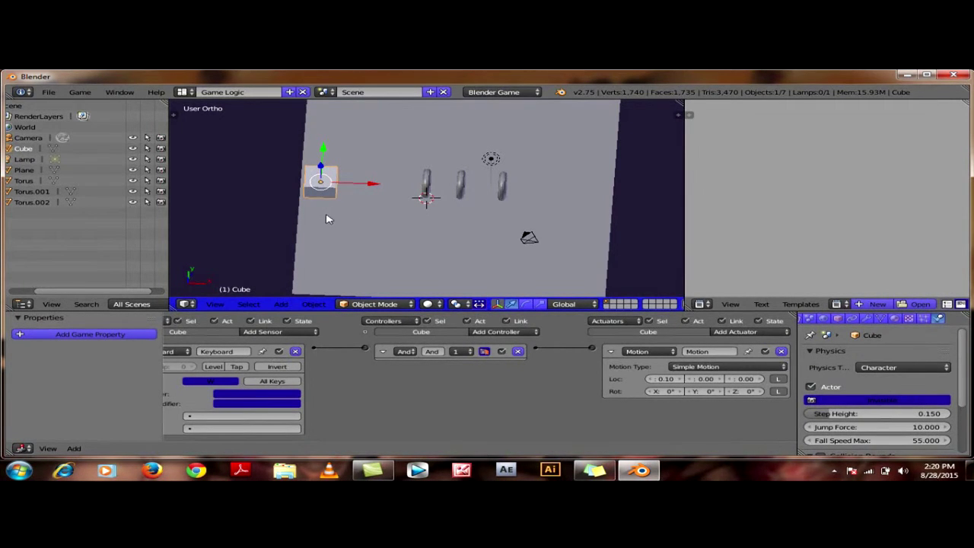
Test-play the game twice, orbiting to a side view of the plane in between.
key(p)
key(Escape)
mouse_move(382, 199)
middle_down()
mouse_move(391, 157)
mouse_move(380, 147)
mouse_move(389, 136)
middle_up()
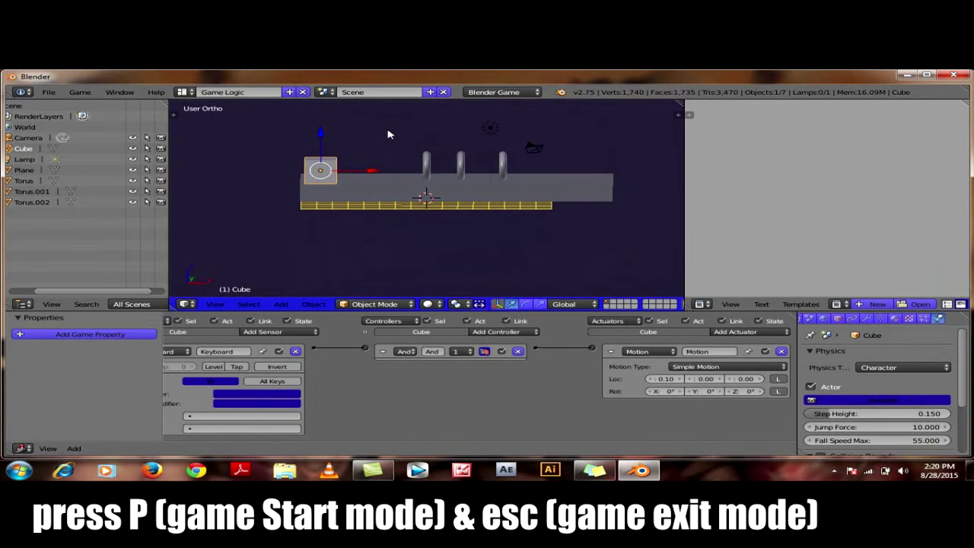
key(p)
key(Escape)
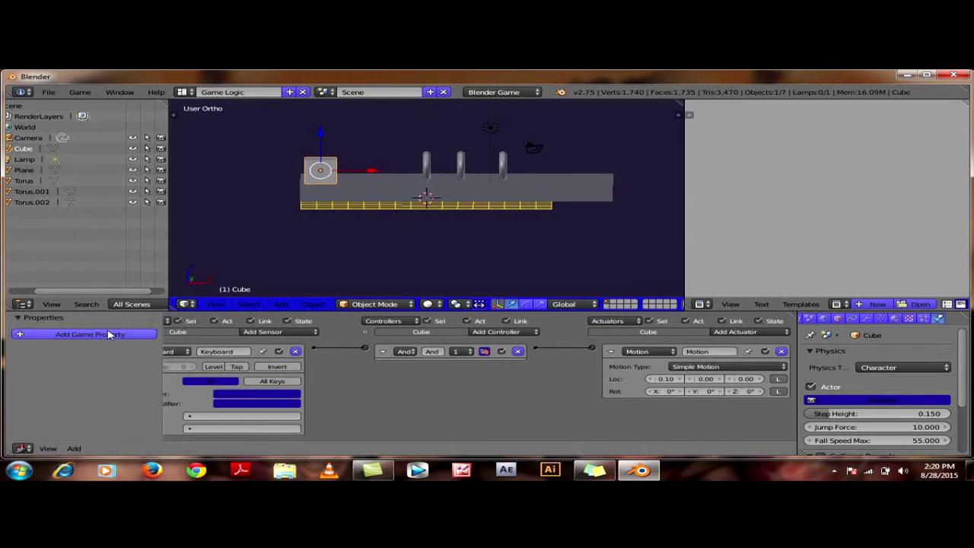
Add a Float game property to the cube named pemain, value 0.000.
click(101, 334)
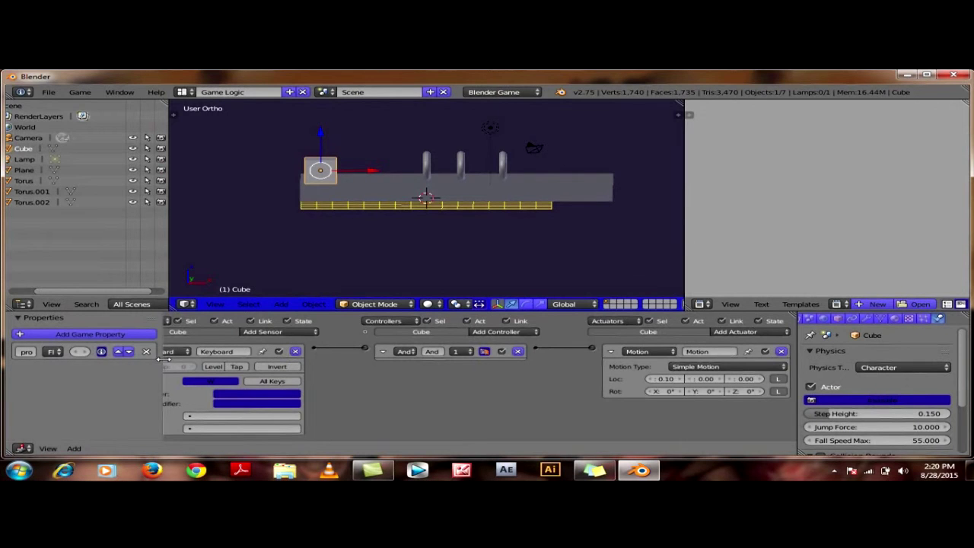
drag(162, 364, 245, 365)
click(37, 353)
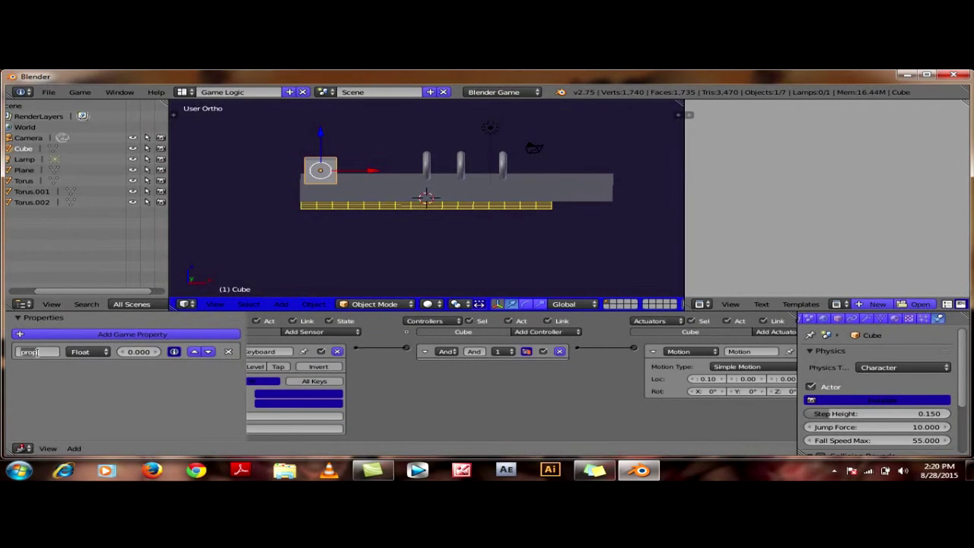
key(BackSpace)
key(BackSpace)
key(BackSpace)
key(Return)
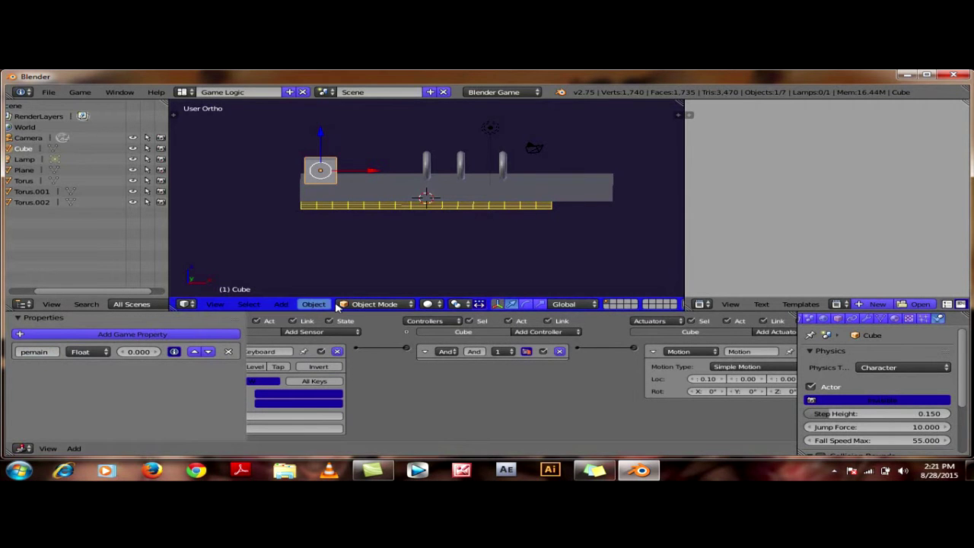
Set the cube's diffuse colour to black.
click(895, 318)
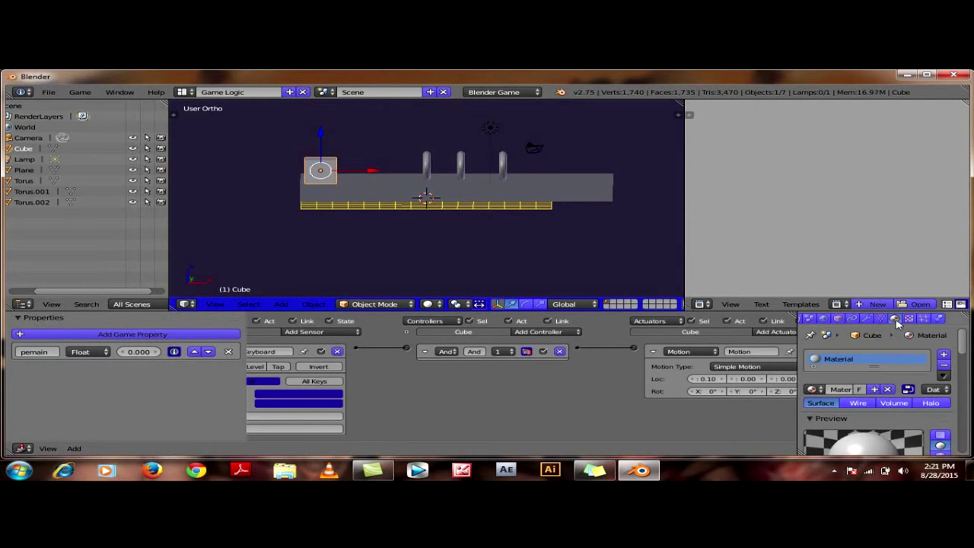
scroll(860, 402, down, 2)
scroll(837, 405, down, 3)
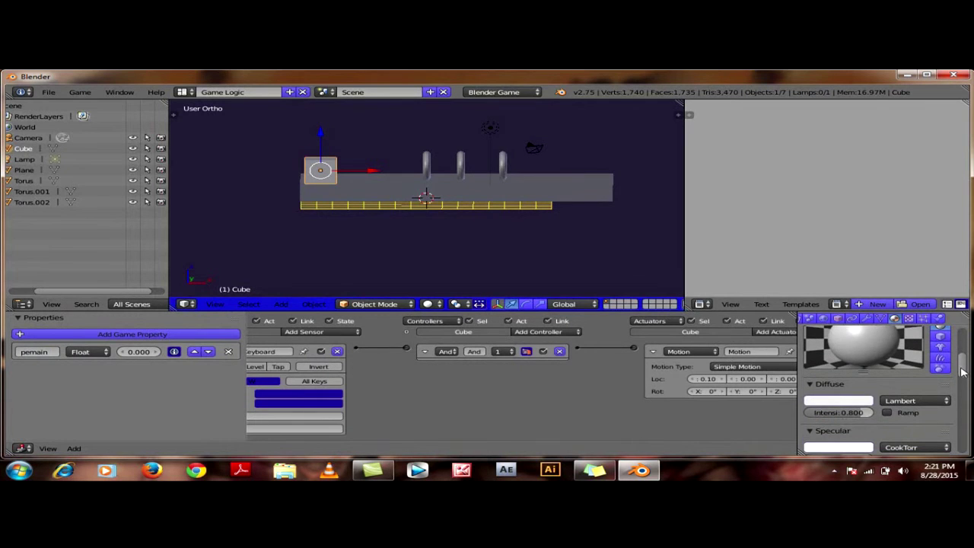
click(829, 403)
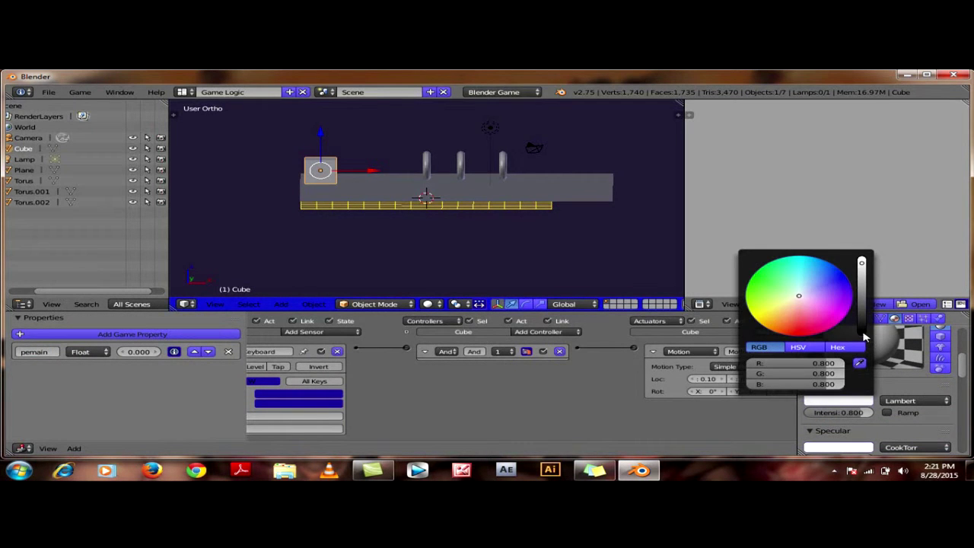
click(862, 335)
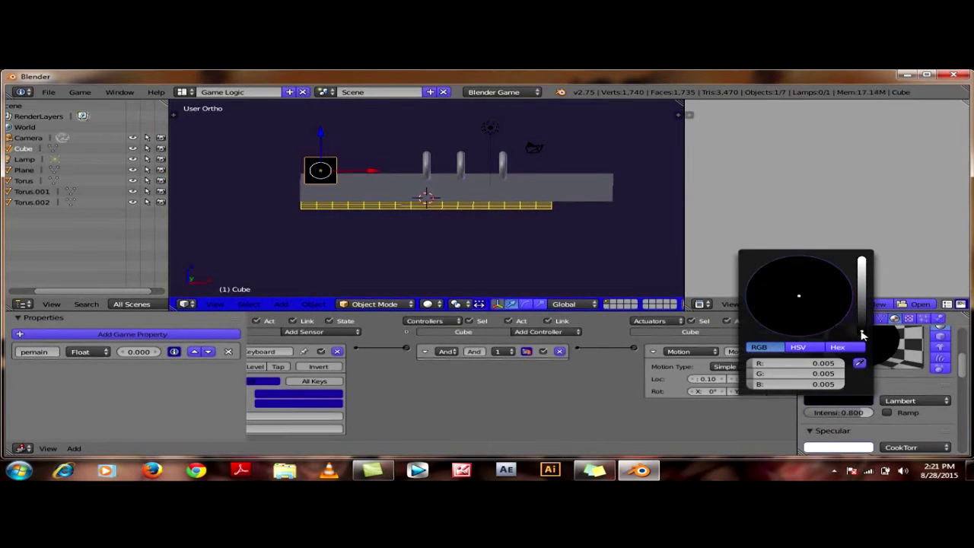
Give the first two tori, Torus and Torus.001, yellow diffuse materials.
right_click(427, 164)
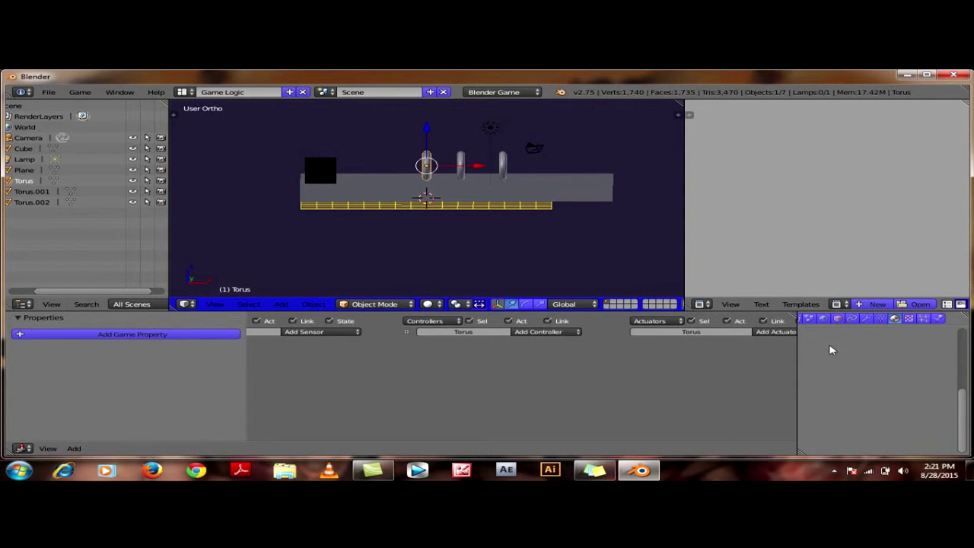
mouse_move(963, 410)
mouse_down()
mouse_move(963, 347)
mouse_move(963, 373)
mouse_up()
click(887, 379)
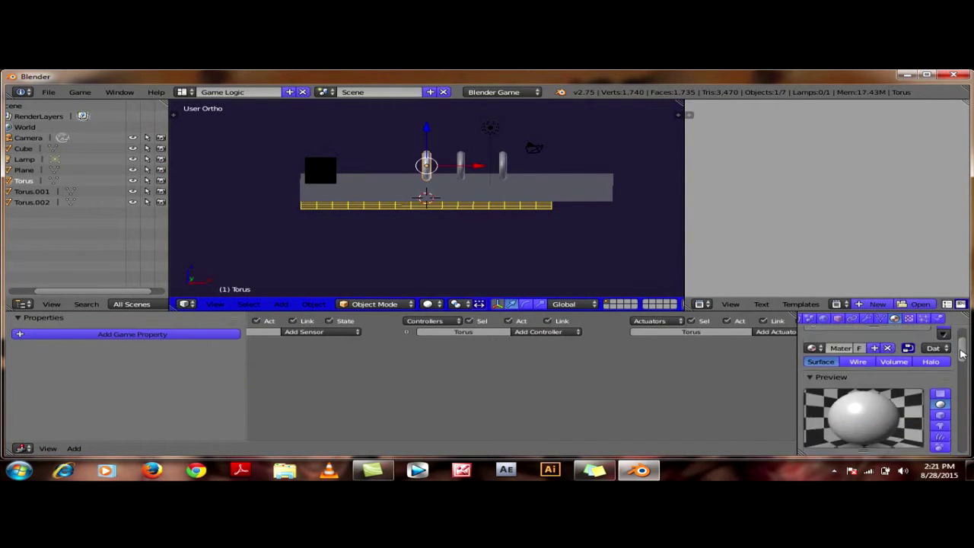
click(855, 376)
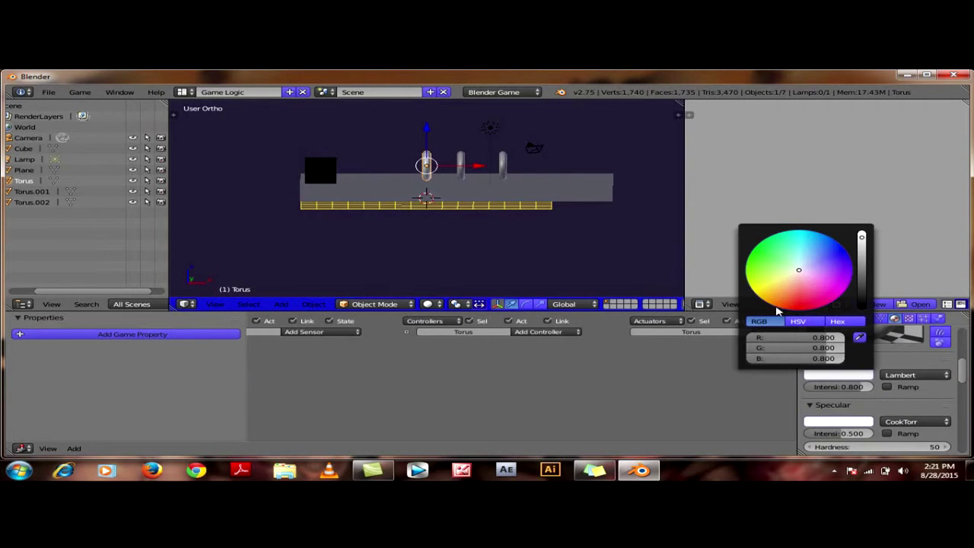
click(760, 292)
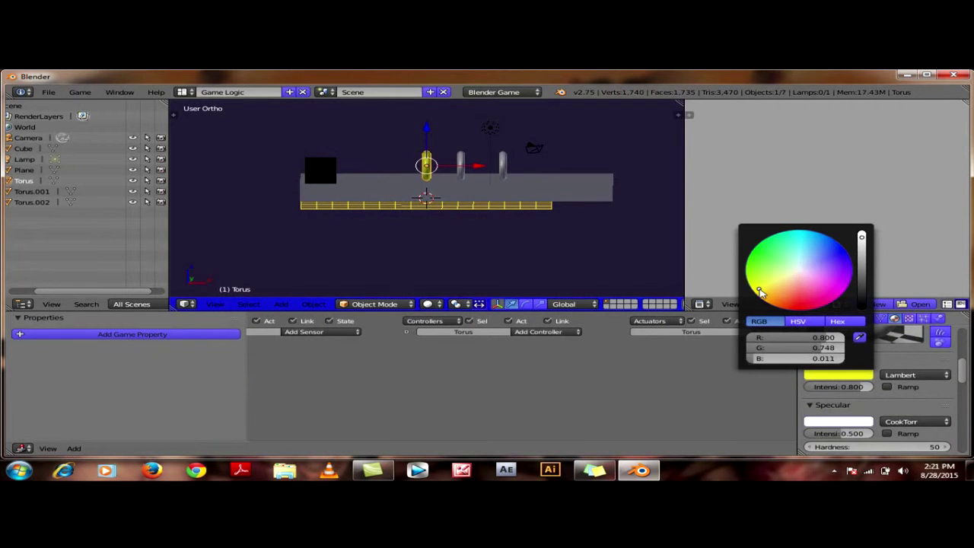
right_click(466, 174)
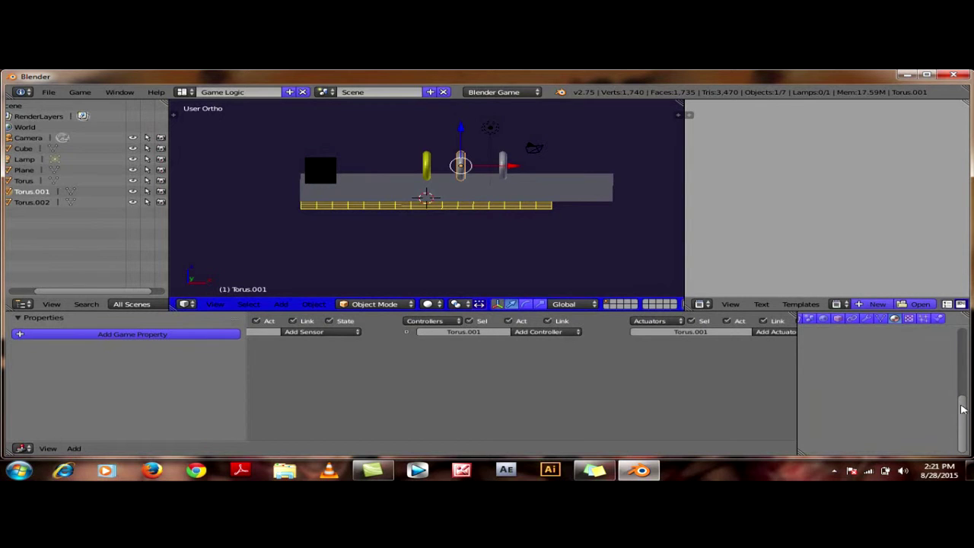
mouse_move(962, 409)
mouse_down()
mouse_move(962, 346)
mouse_move(966, 384)
mouse_up()
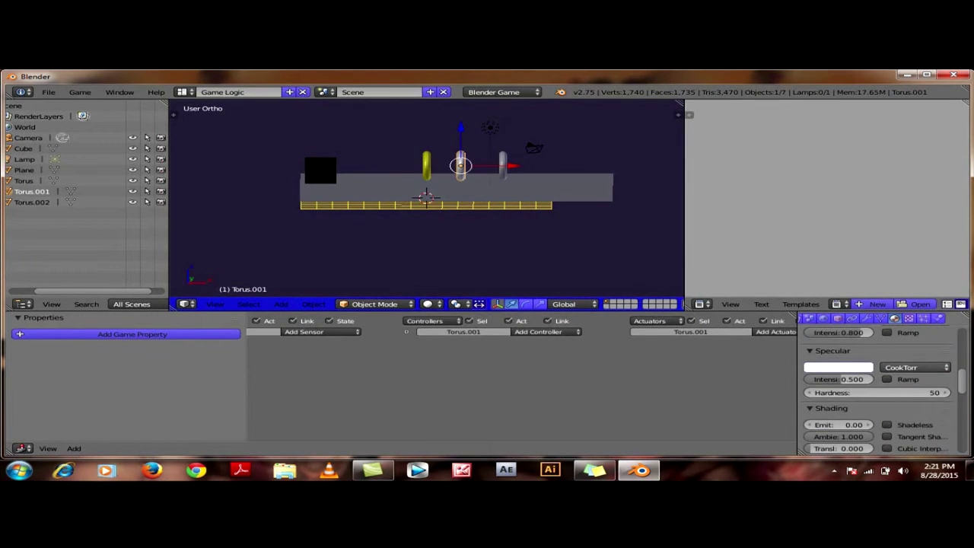
scroll(966, 373, up, 2)
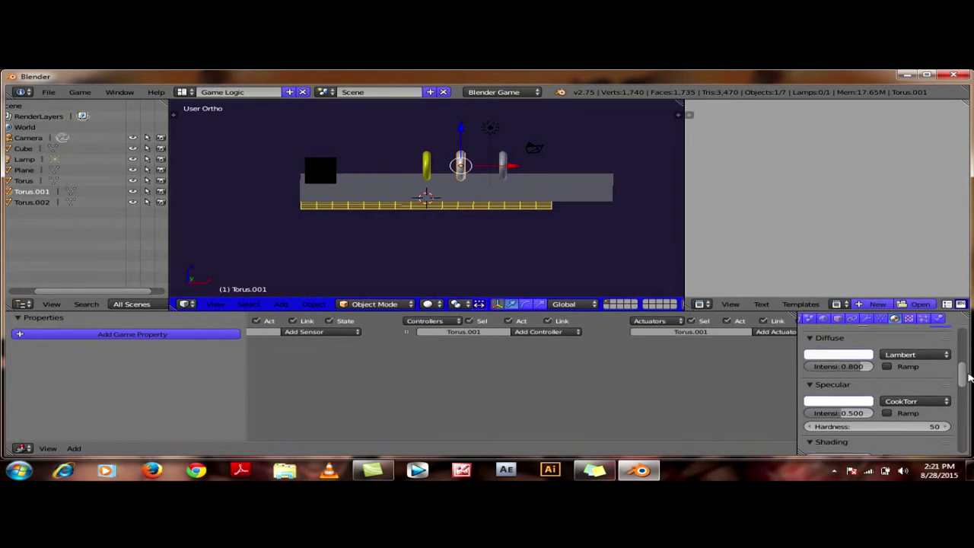
click(858, 371)
click(765, 283)
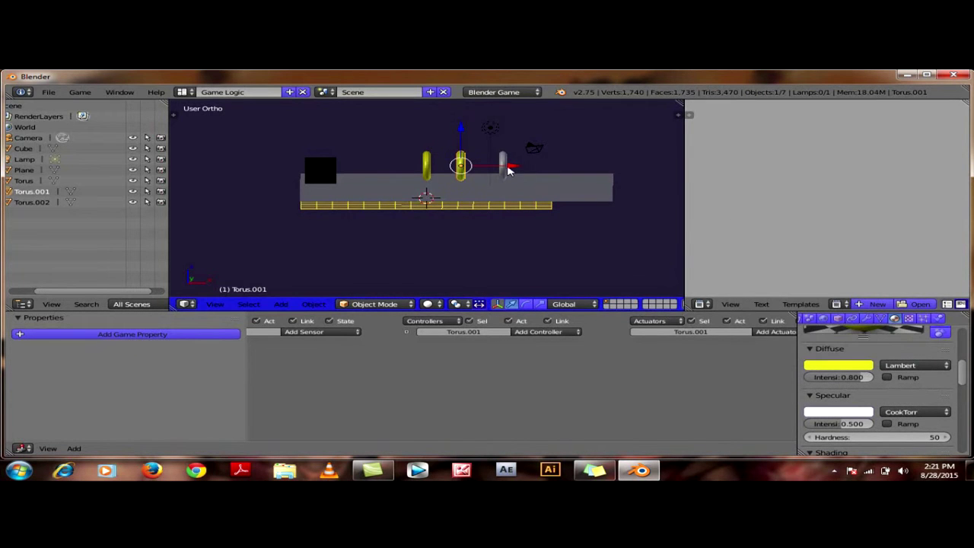
Give Torus.002 a new yellow diffuse material, then view the plane from above.
right_click(504, 169)
drag(965, 411, 965, 346)
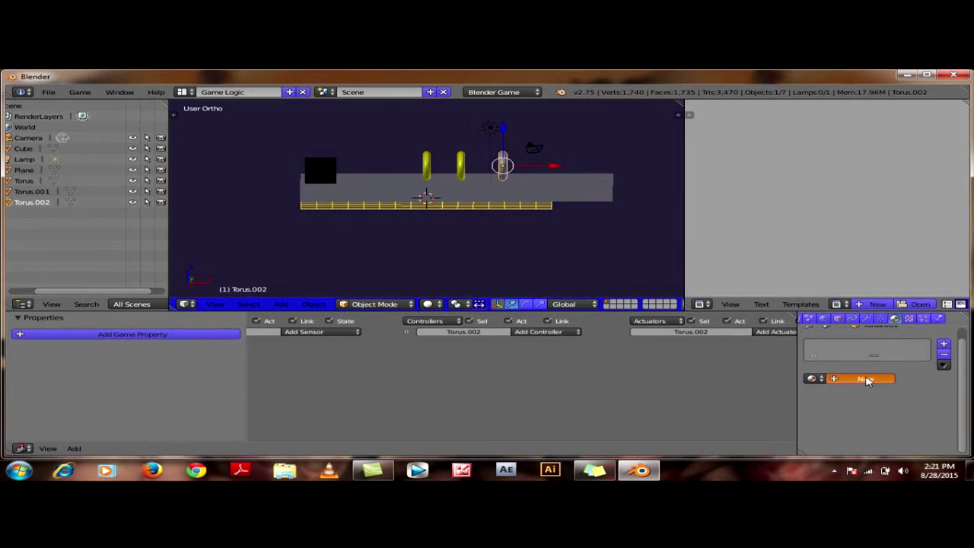
click(866, 379)
scroll(935, 369, down, 3)
scroll(936, 369, down, 3)
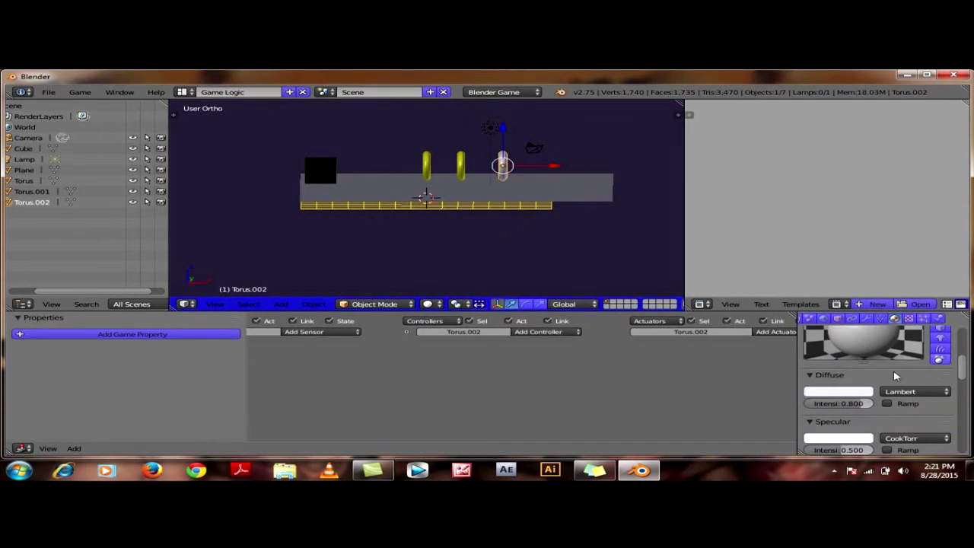
click(832, 396)
drag(769, 312, 758, 307)
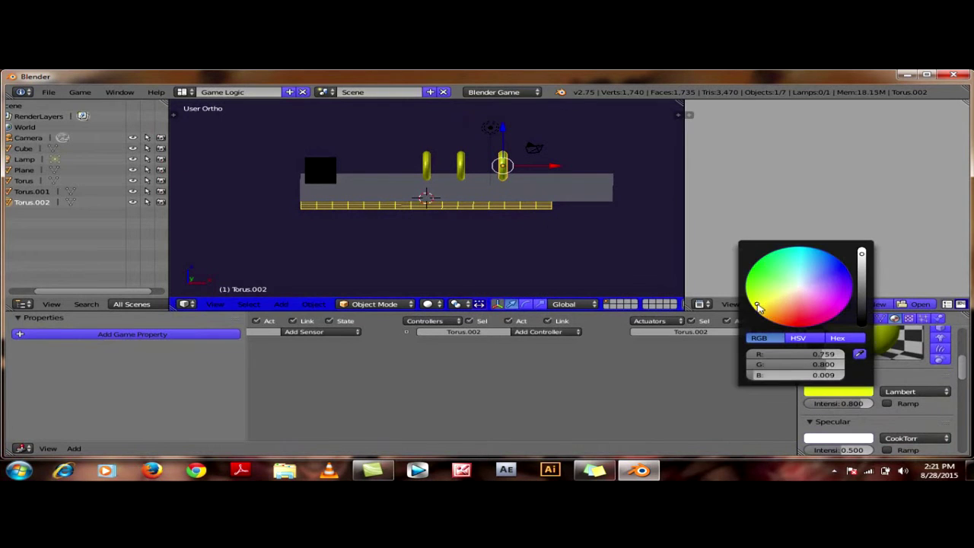
middle_drag(418, 169, 441, 239)
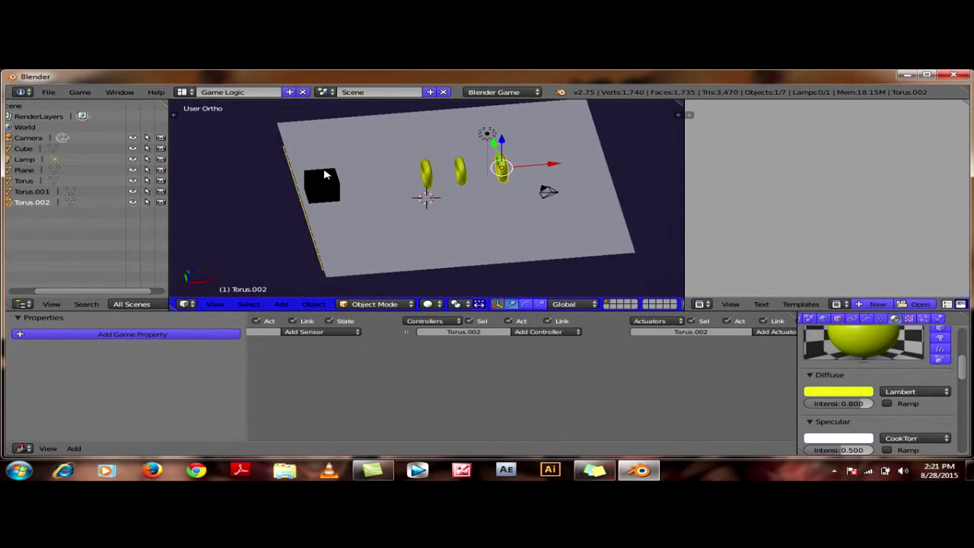
right_click(325, 175)
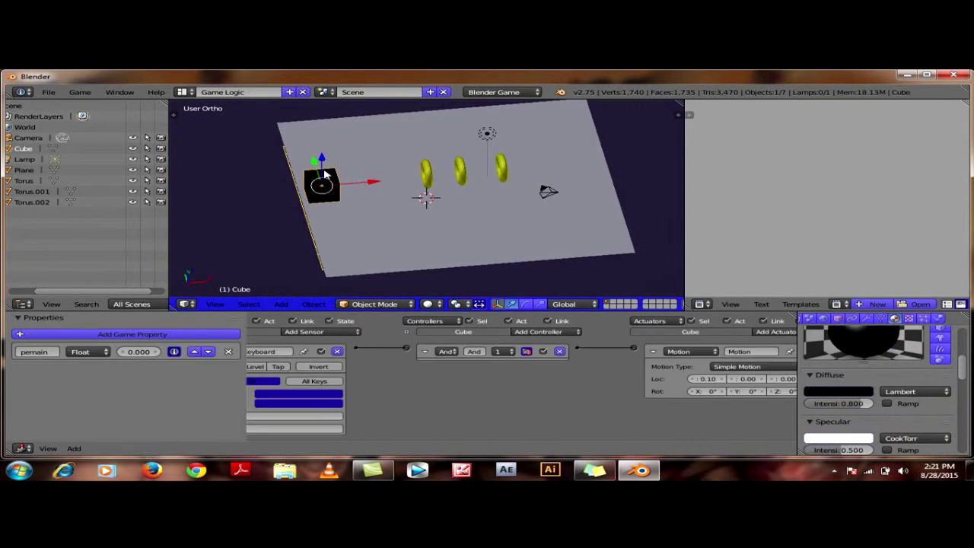
Add a Collision sensor and an Edit Object actuator to the first torus.
right_click(426, 173)
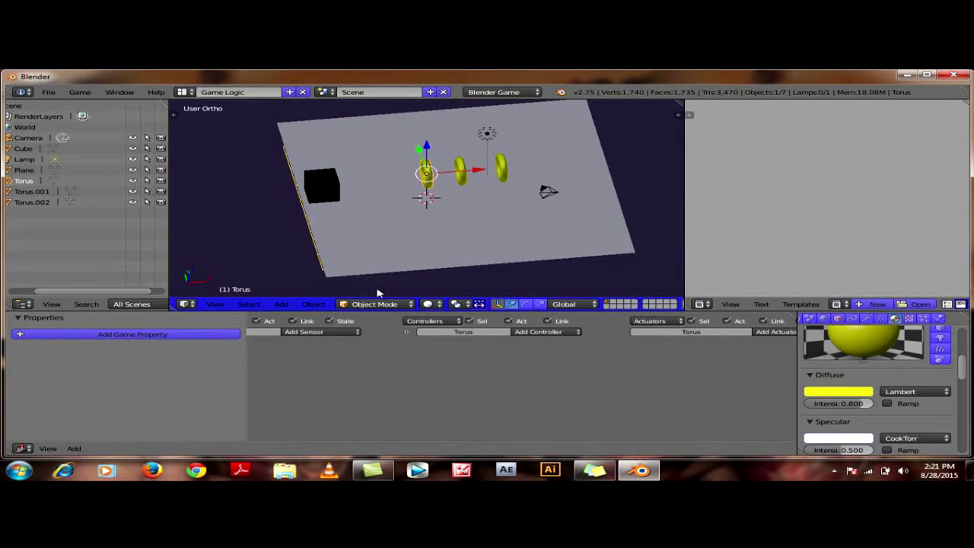
click(336, 334)
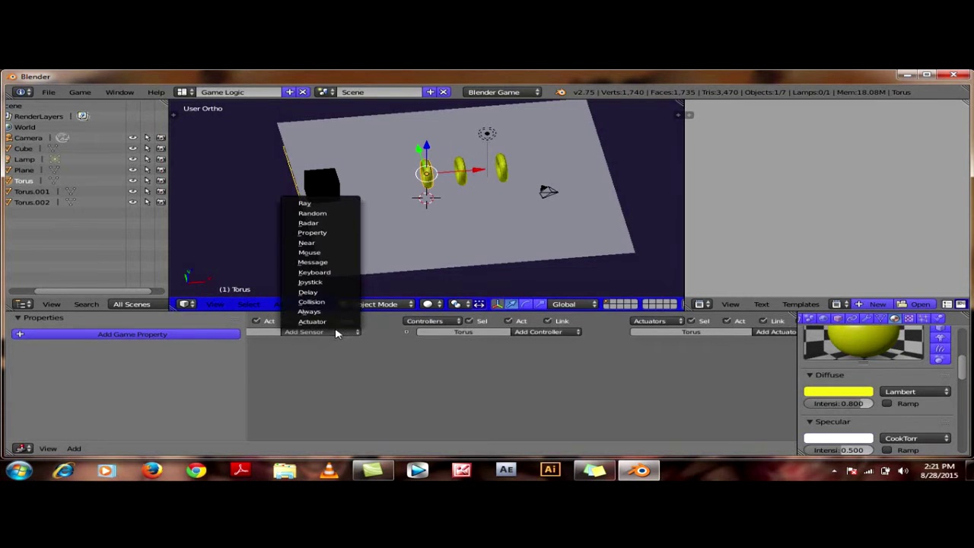
click(335, 302)
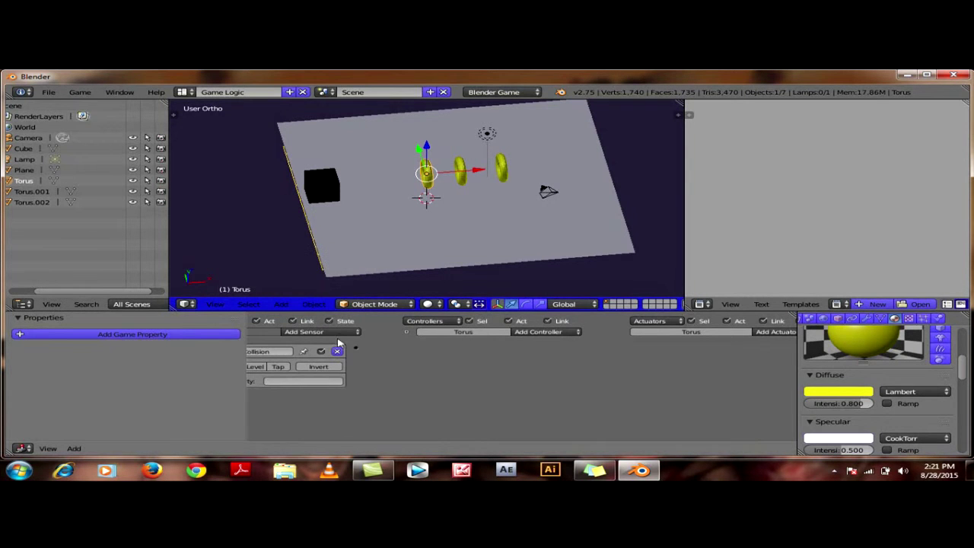
click(772, 335)
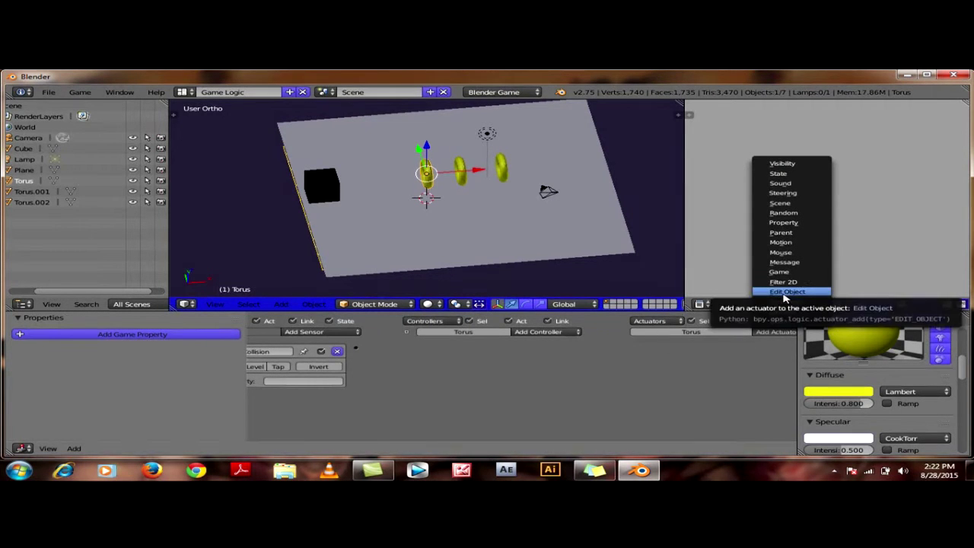
click(785, 294)
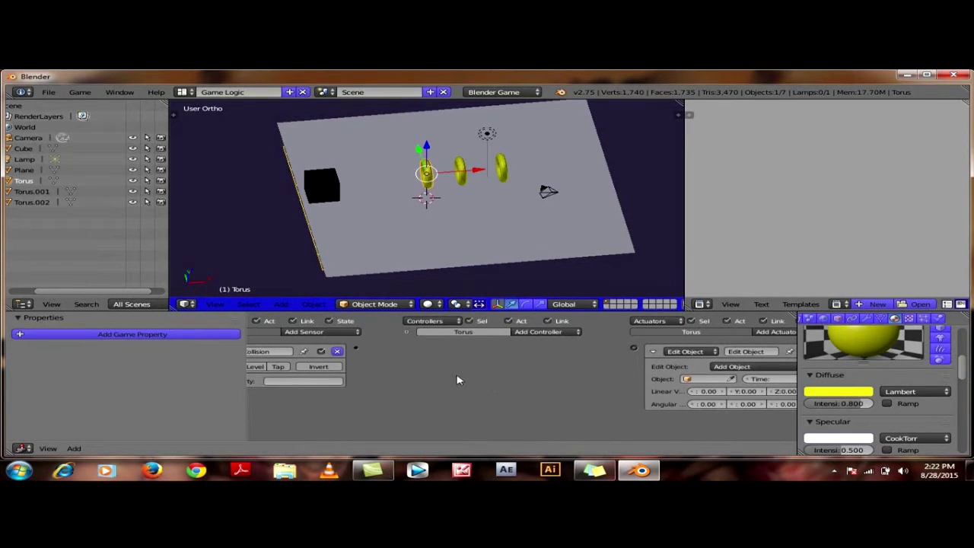
Wire the Collision sensor into the logic chain and set the actuator to End Object.
scroll(450, 372, down, 2)
scroll(449, 371, down, 2)
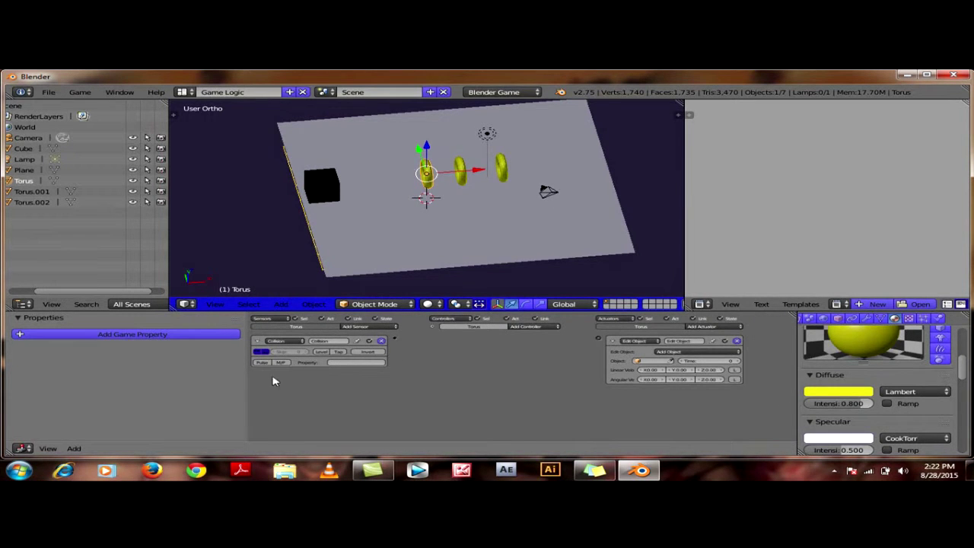
right_click(328, 191)
right_click(429, 176)
drag(245, 401, 200, 409)
key(Home)
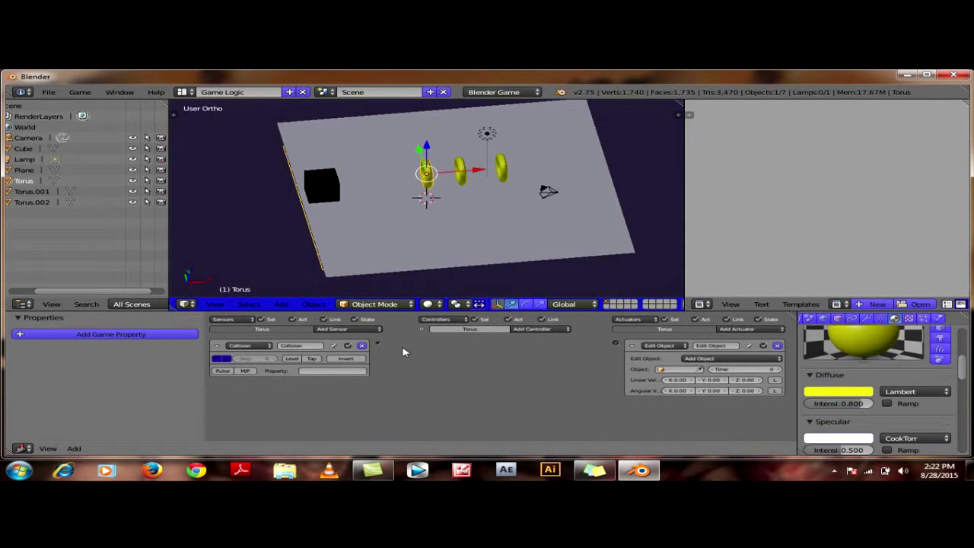
drag(378, 344, 617, 346)
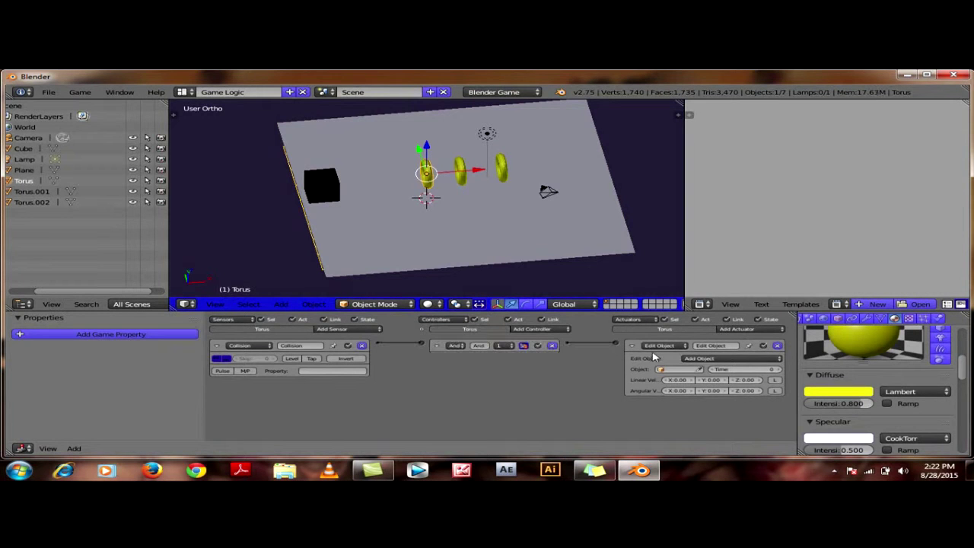
click(708, 360)
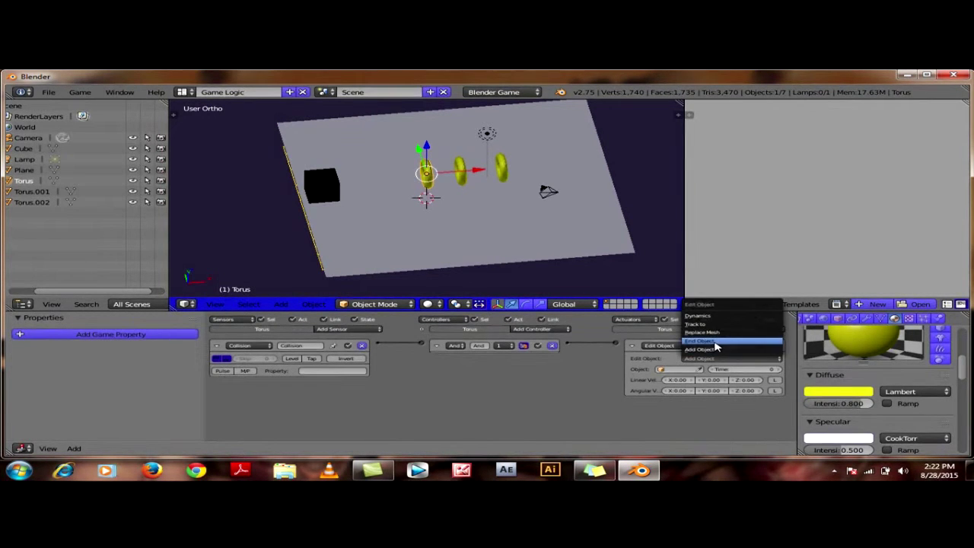
click(715, 341)
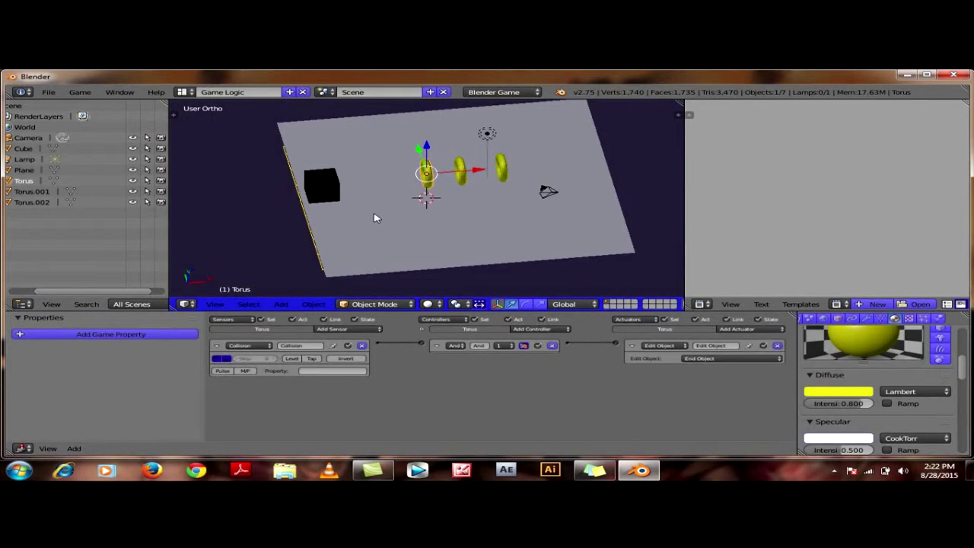
right_click(325, 183)
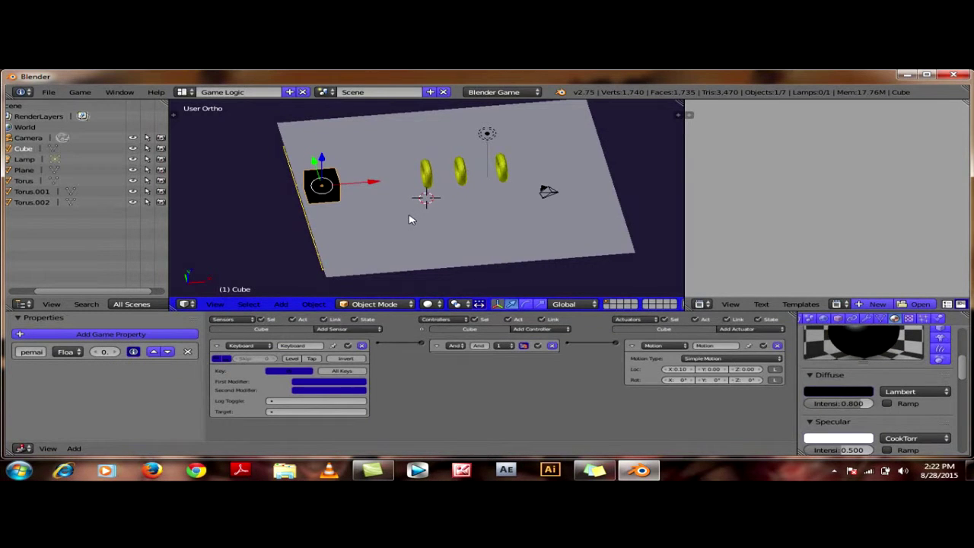
key(p)
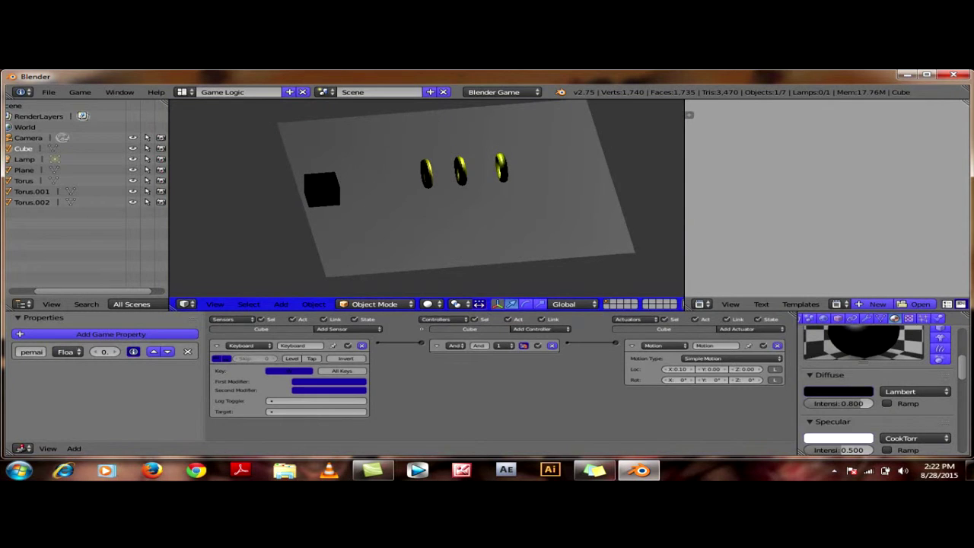
key(Up)
key(Escape)
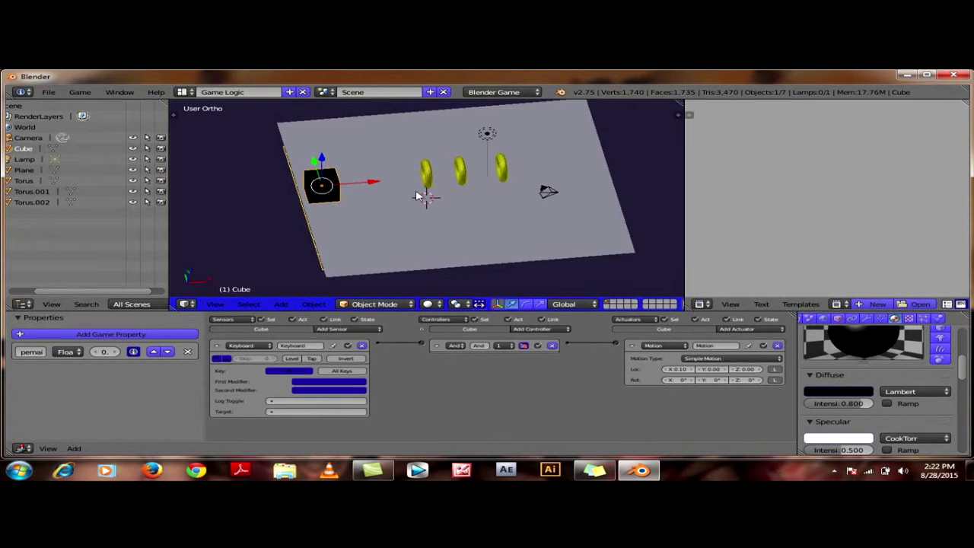
right_click(426, 181)
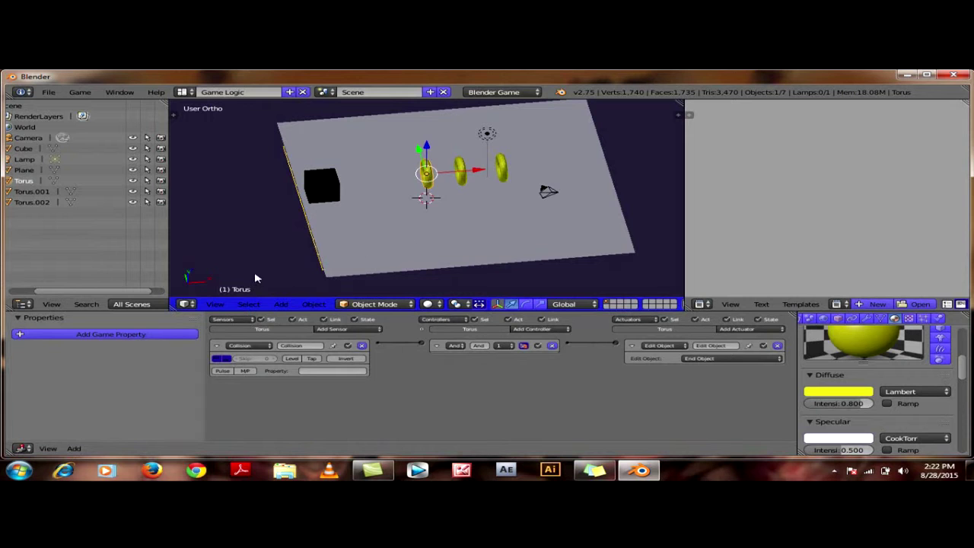
click(312, 370)
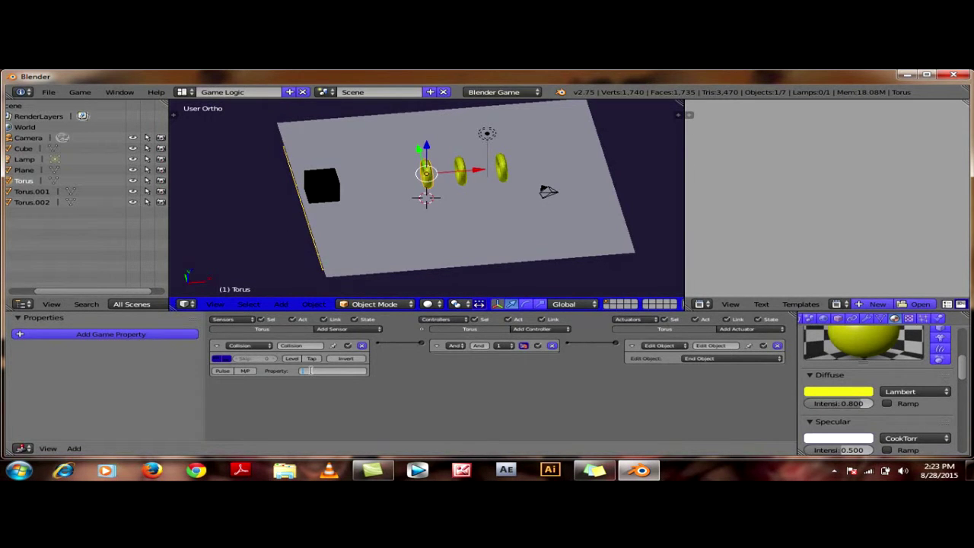
right_click(320, 189)
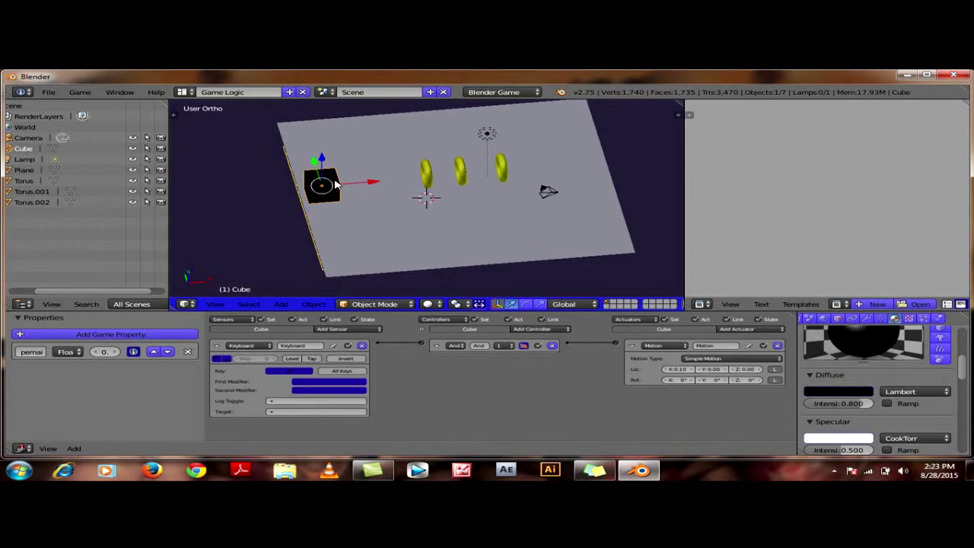
right_click(429, 185)
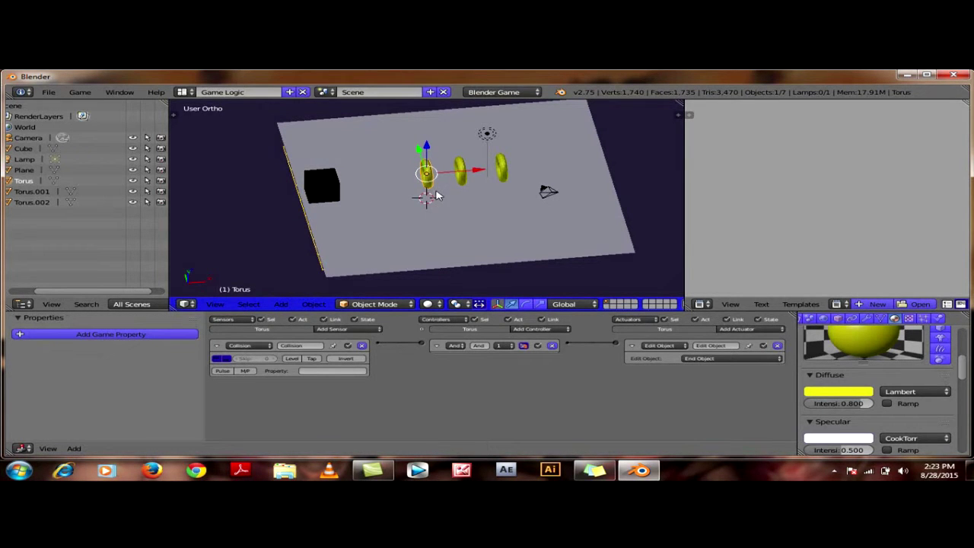
right_click(326, 185)
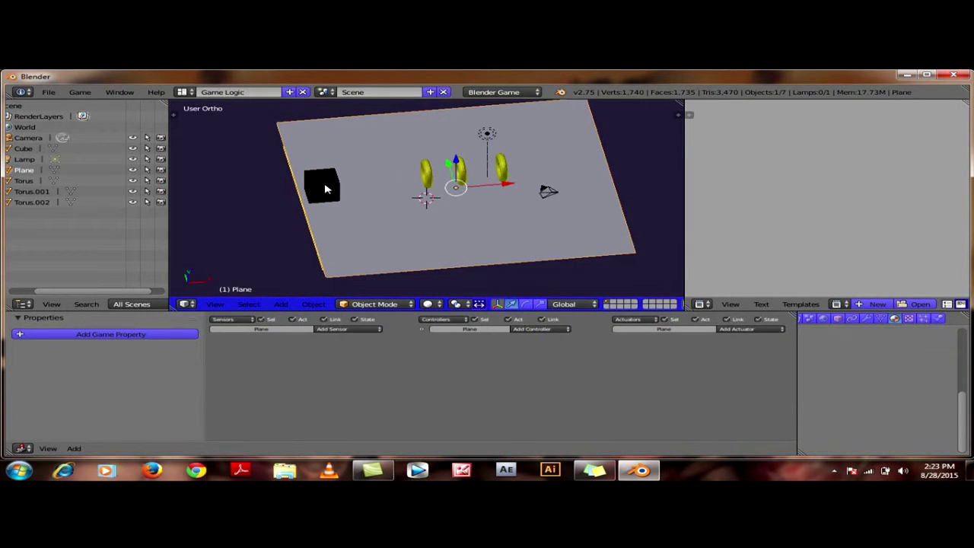
right_click(427, 181)
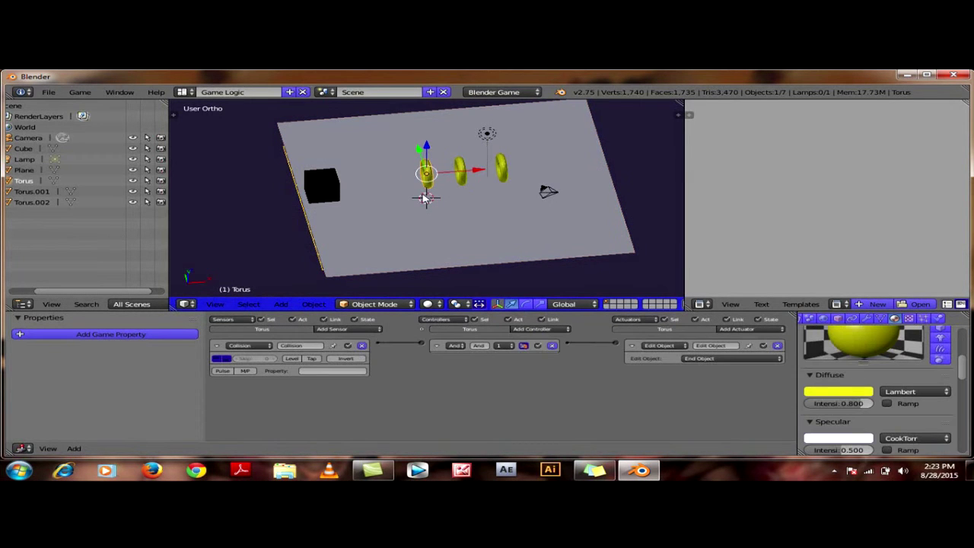
Switch the torus Collision sensor to material mode and pick 'Material'.
click(318, 371)
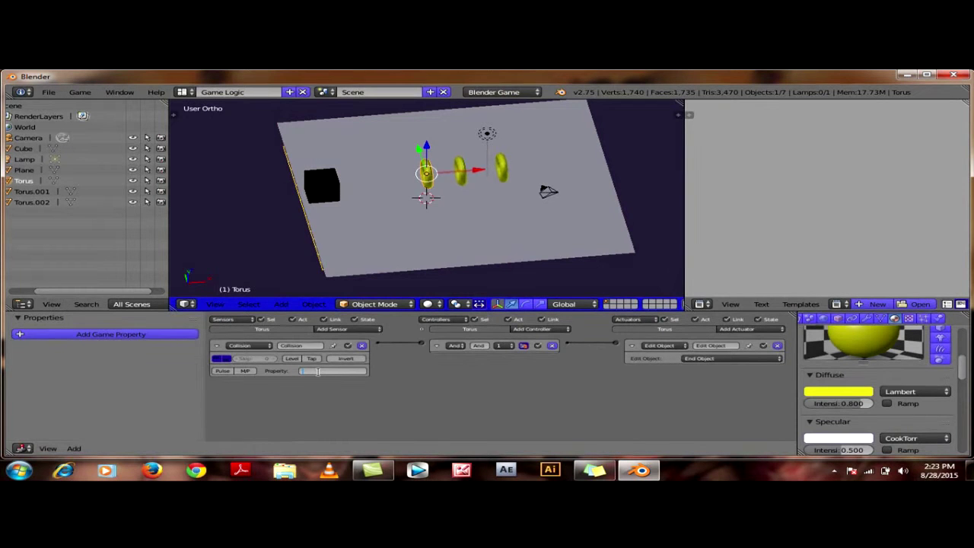
key(Return)
click(246, 372)
click(303, 370)
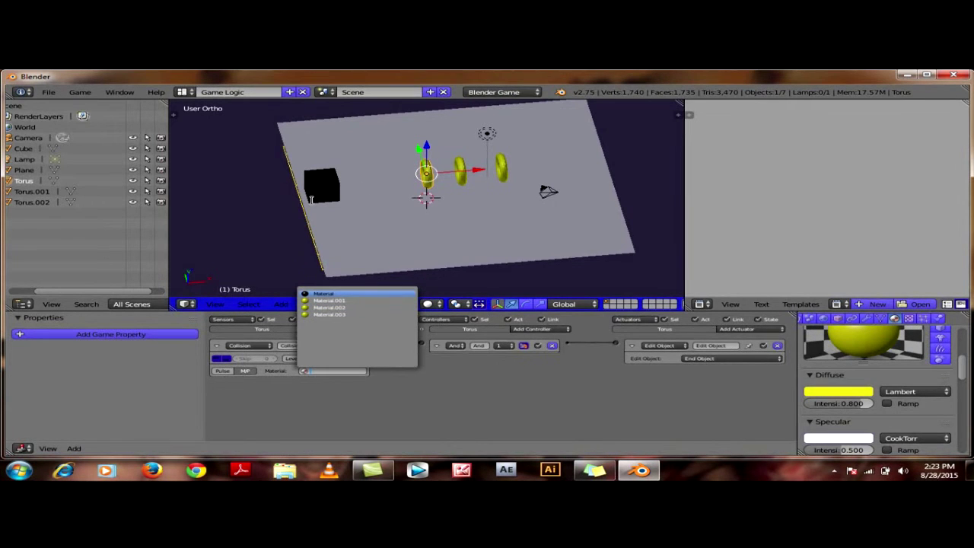
click(338, 295)
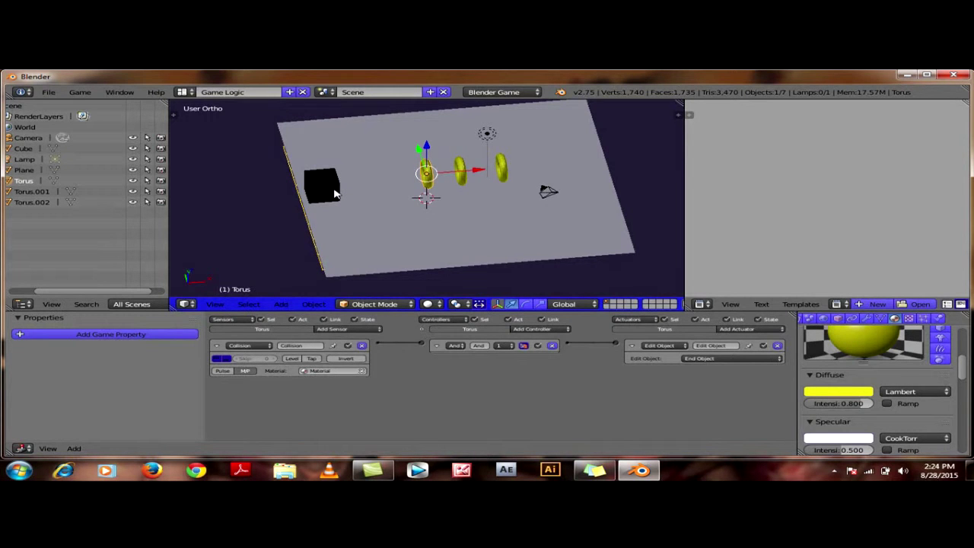
Test-play the game, then brighten the cube's diffuse colour to white.
key(p)
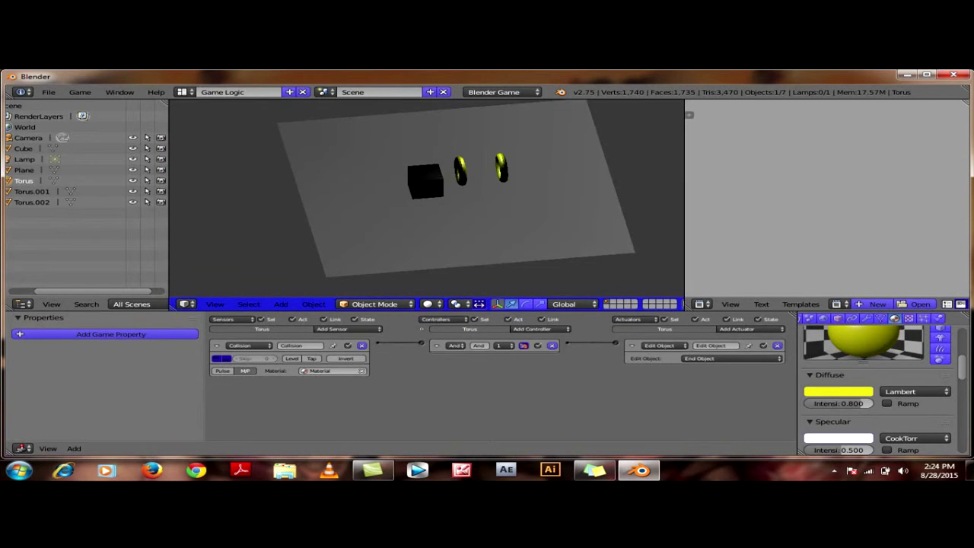
key(Escape)
right_click(335, 194)
right_click(334, 194)
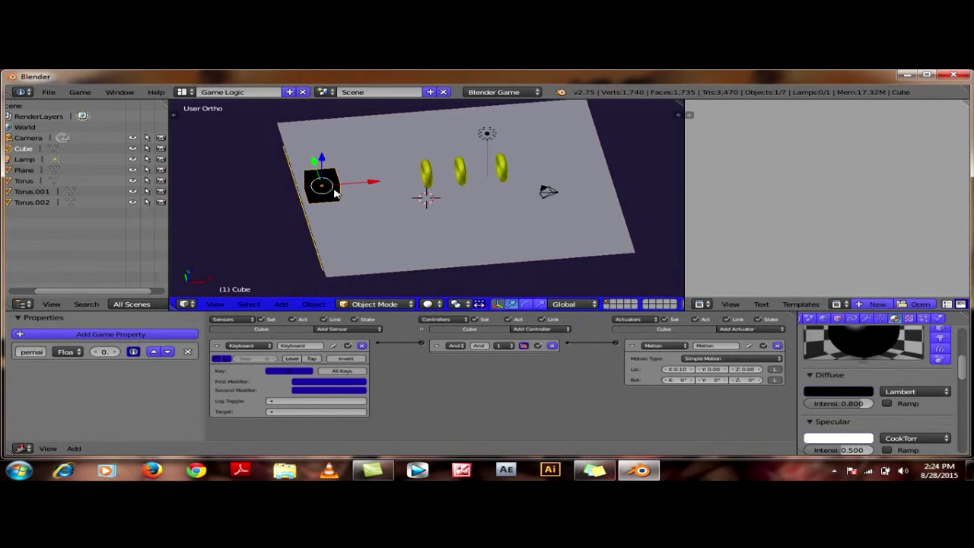
click(860, 393)
click(861, 269)
drag(863, 268, 862, 251)
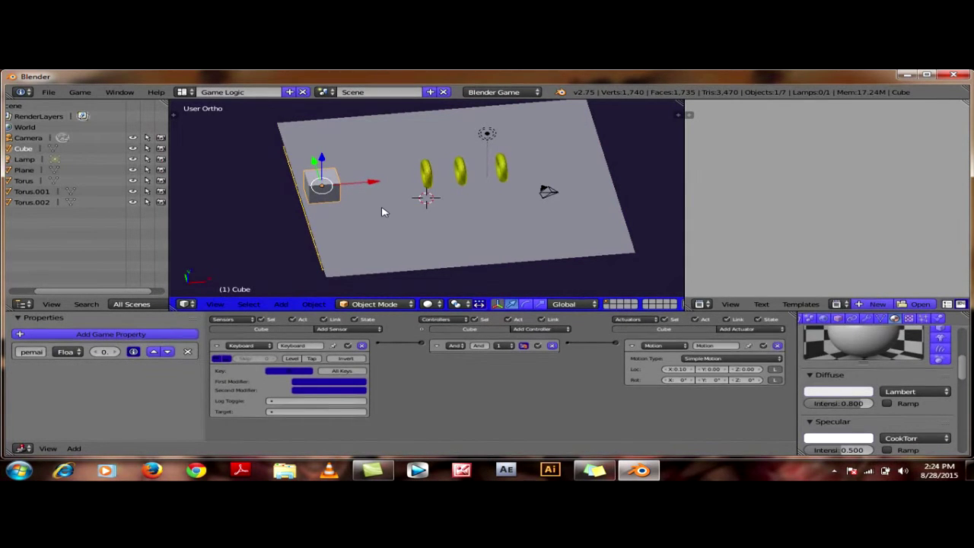
Set the torus Collision sensor to Material.001 and test-drive the cube into it.
right_click(426, 175)
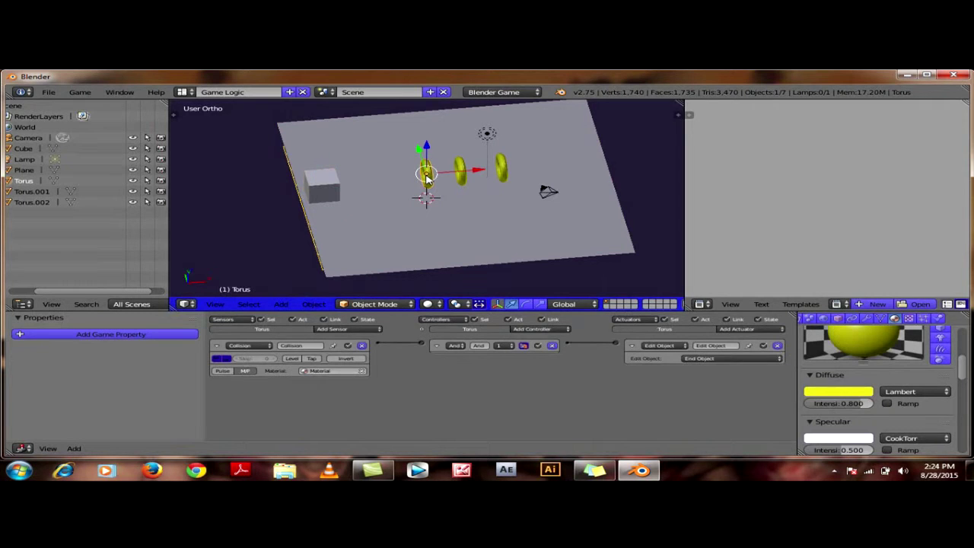
click(304, 370)
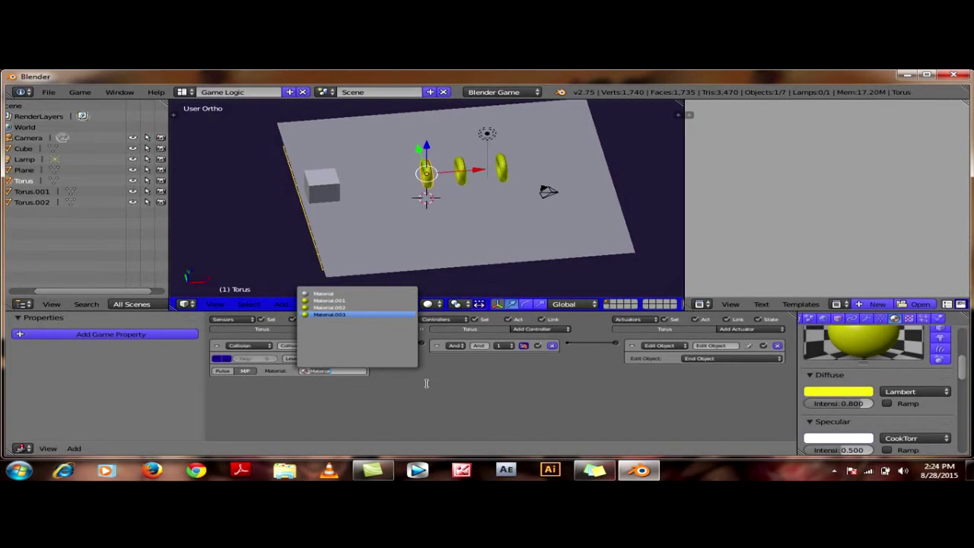
click(428, 384)
click(304, 370)
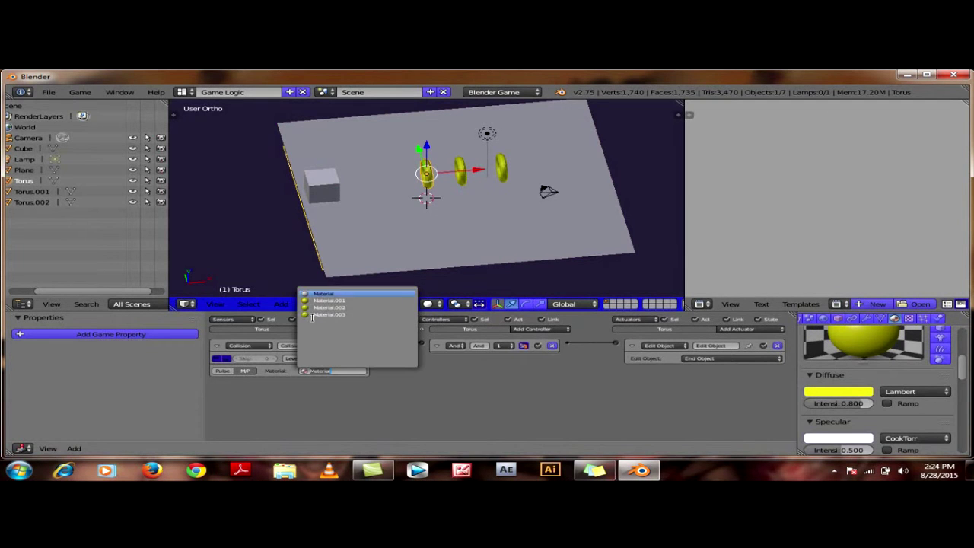
click(318, 297)
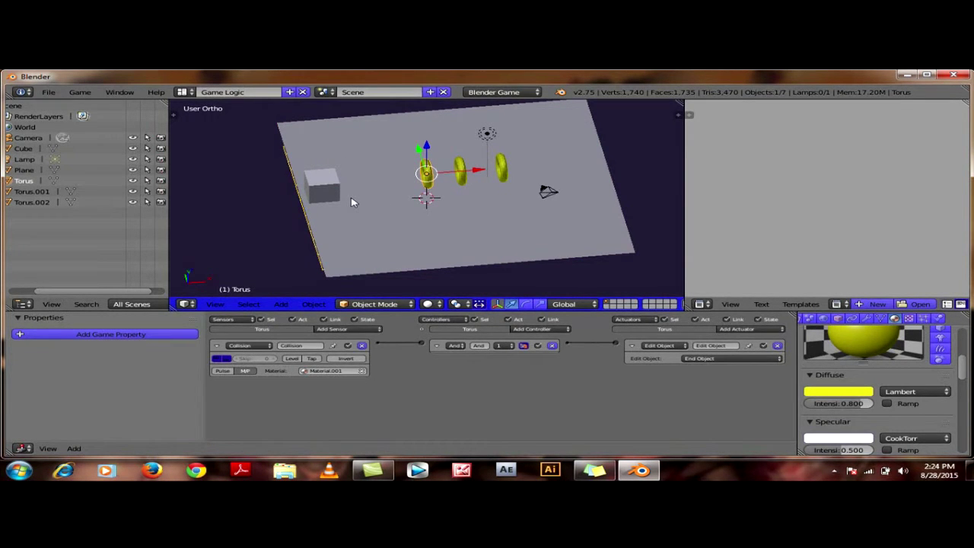
key(p)
key(Up)
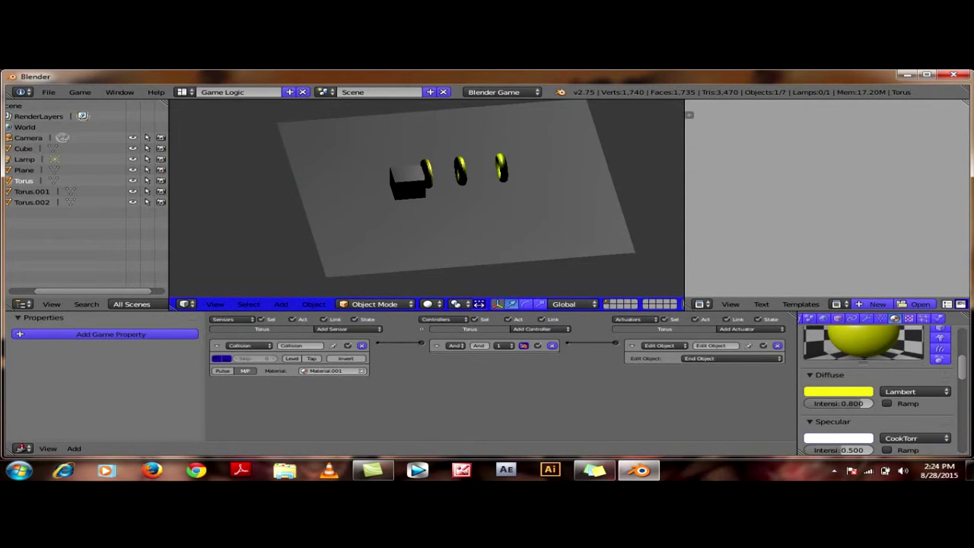
key(Escape)
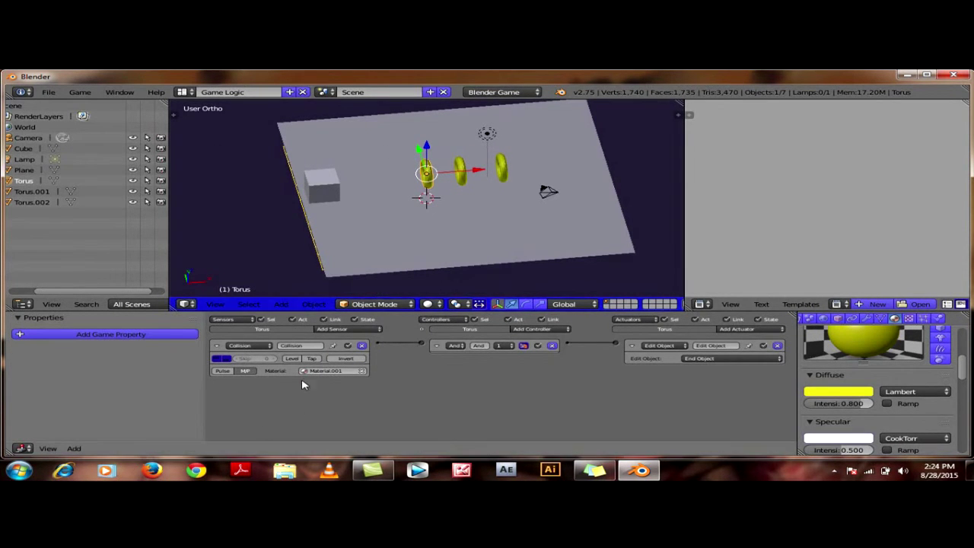
Switch the torus Collision sensor back to the pemain property and make the cube black.
click(244, 371)
right_click(332, 178)
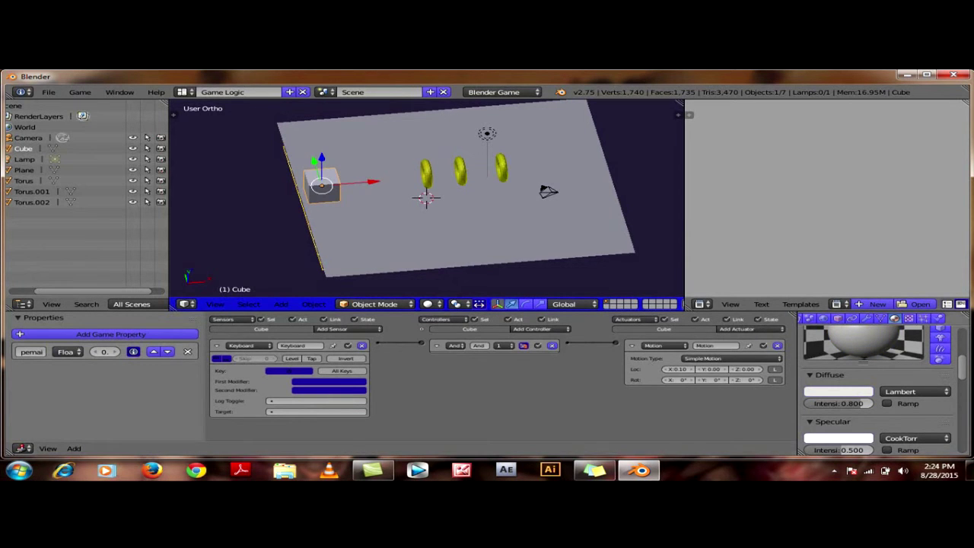
click(836, 391)
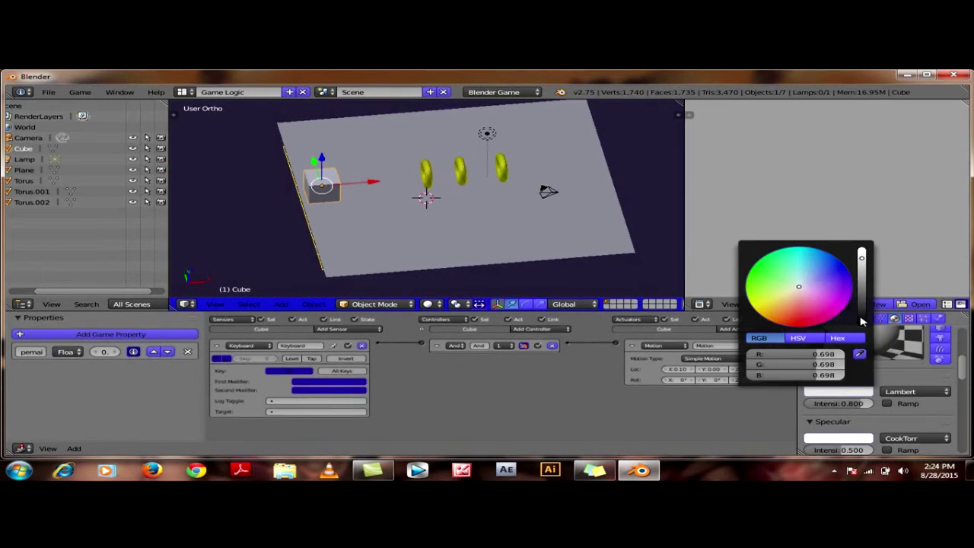
drag(864, 320, 865, 369)
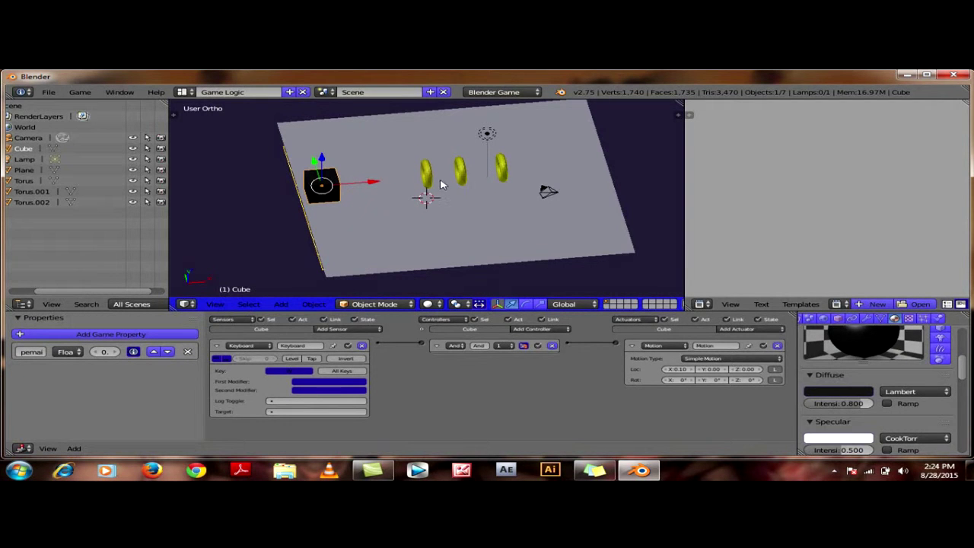
Inspect the tori and cube settings by selecting each in turn.
right_click(463, 173)
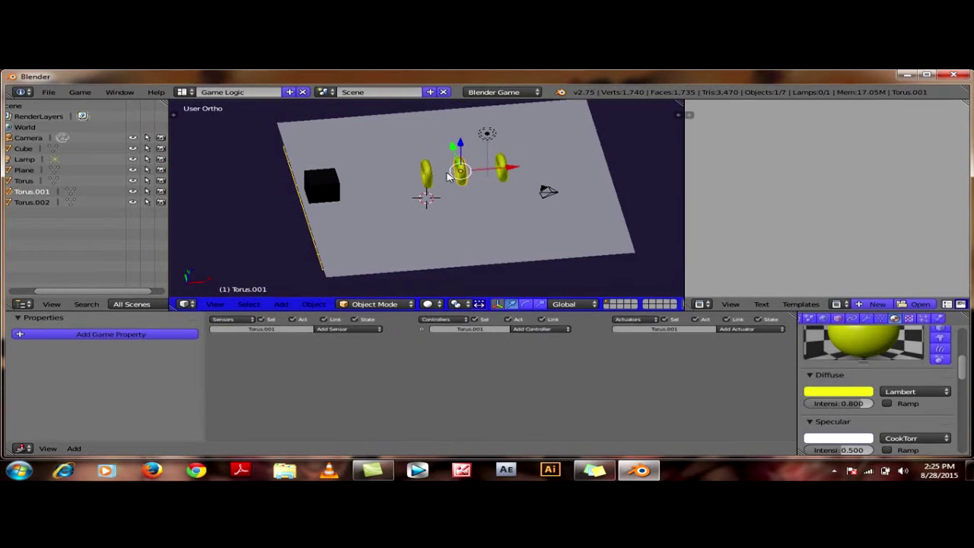
right_click(427, 175)
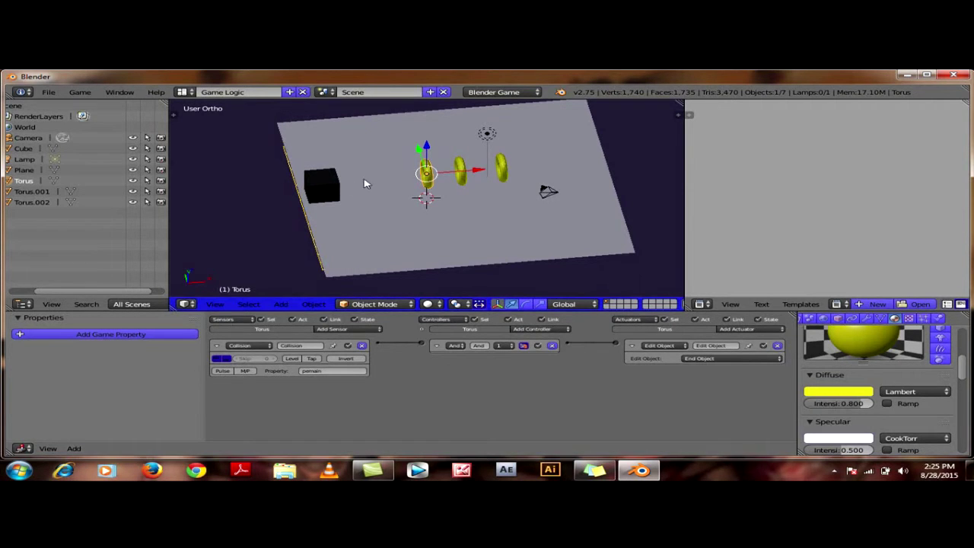
right_click(312, 186)
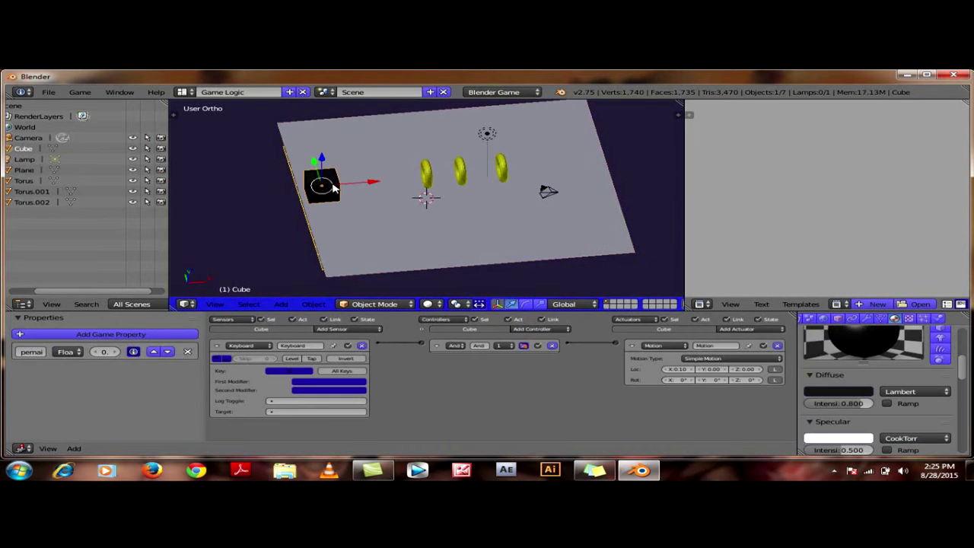
right_click(427, 175)
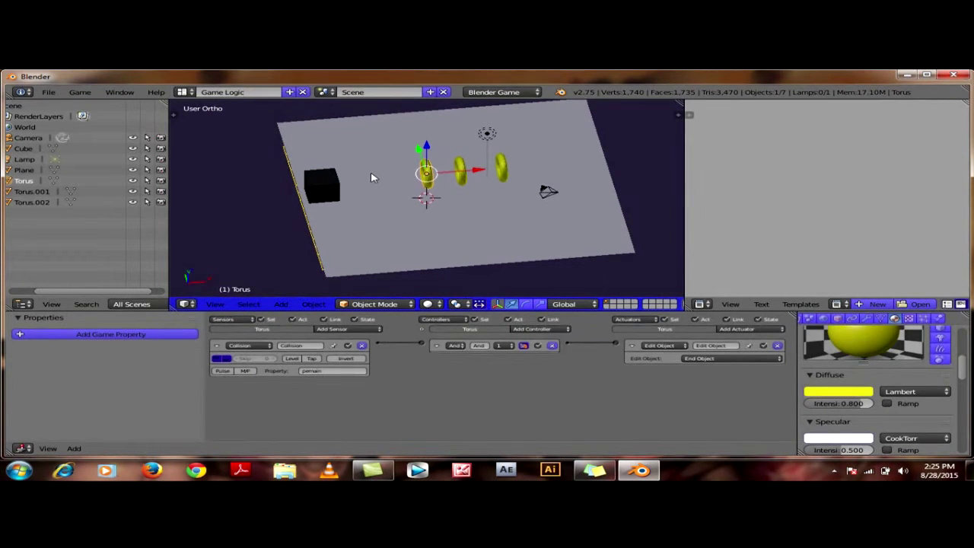
key(shift+a)
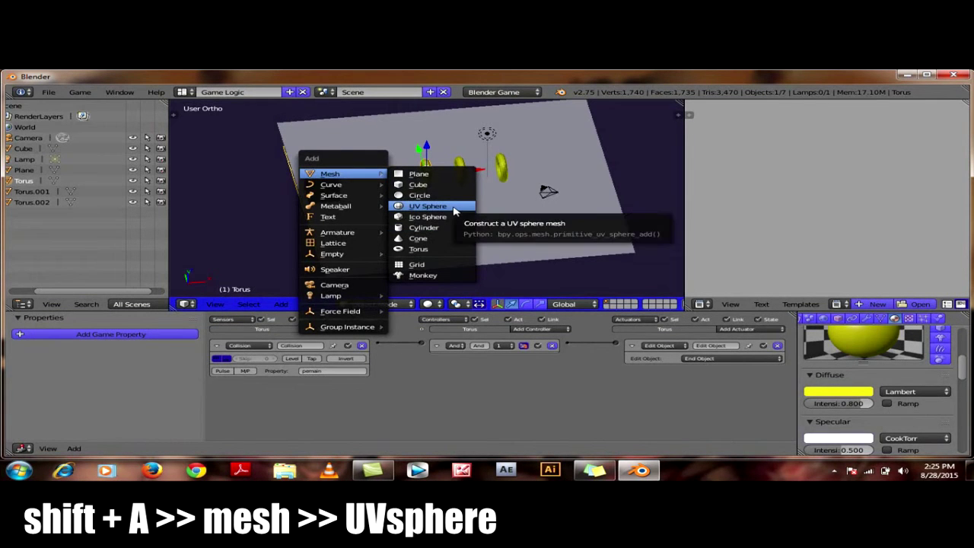
Add a UV sphere and raise it vertically above the plane.
click(454, 211)
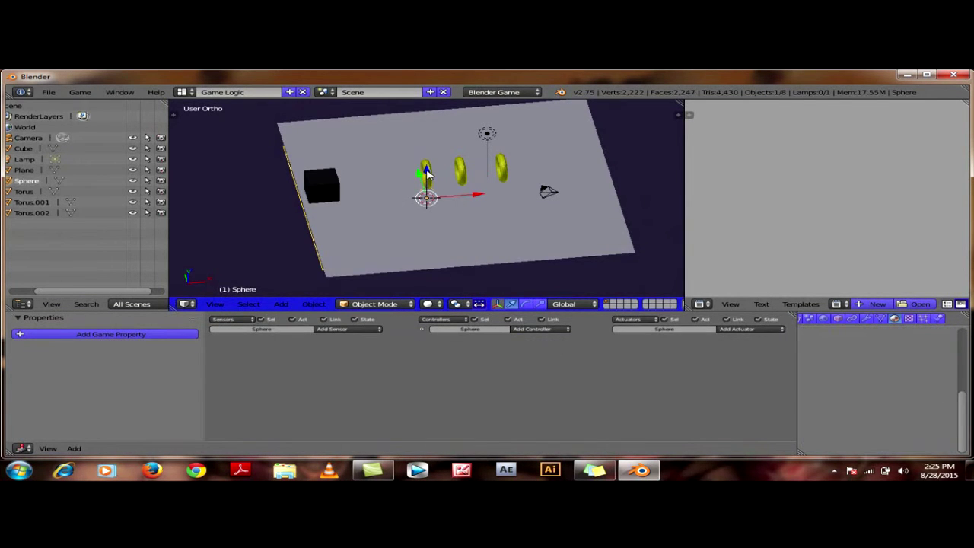
key(g)
key(z)
click(439, 107)
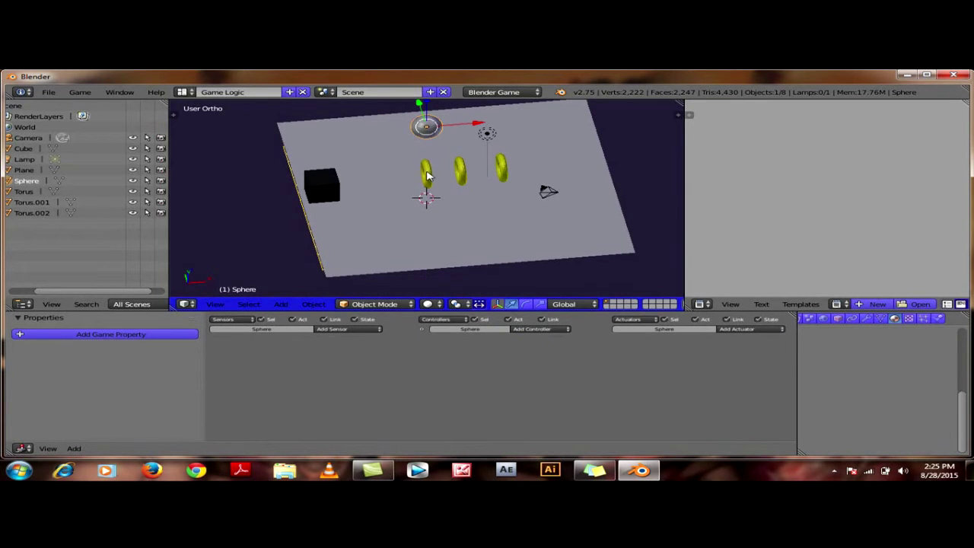
Rename the sphere to 'hitung'.
click(837, 319)
click(856, 355)
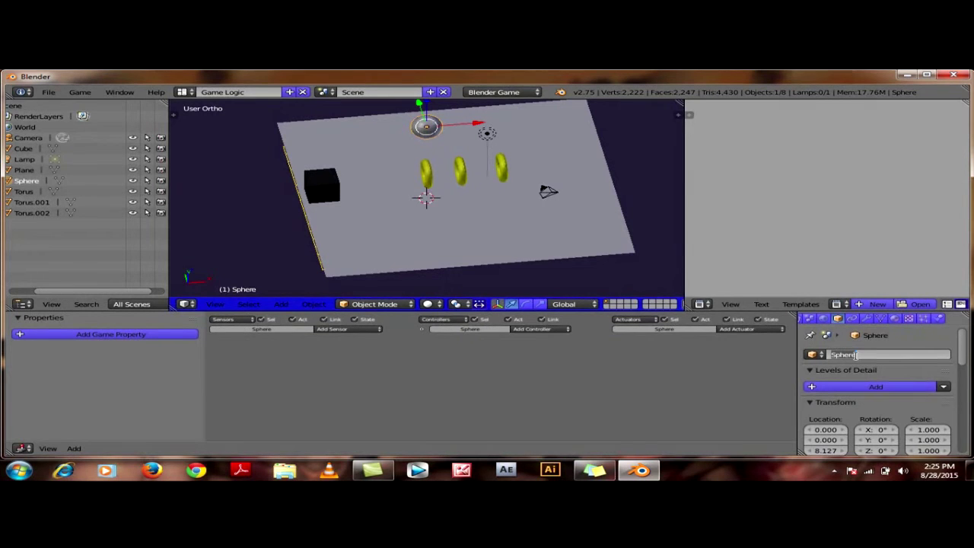
key(BackSpace)
text(hitung)
key(Return)
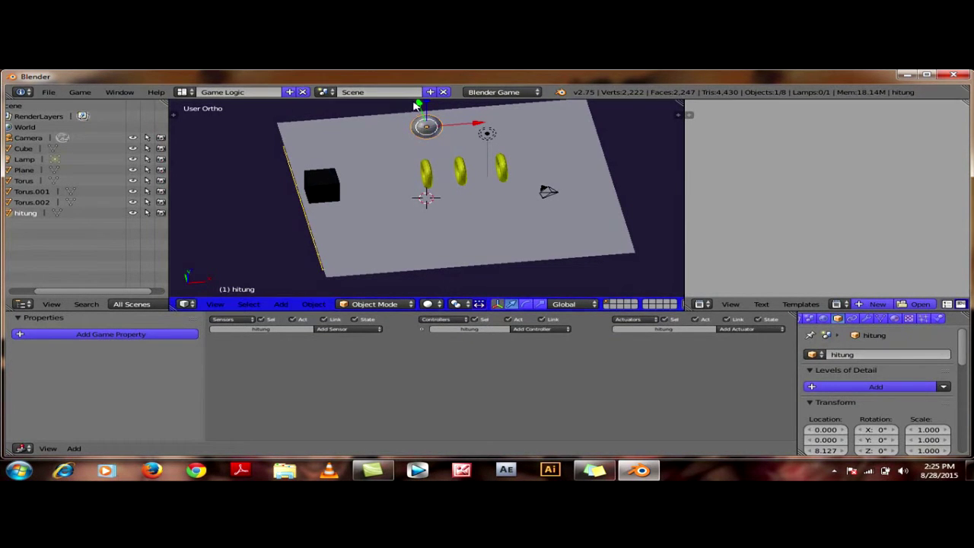
right_click(428, 181)
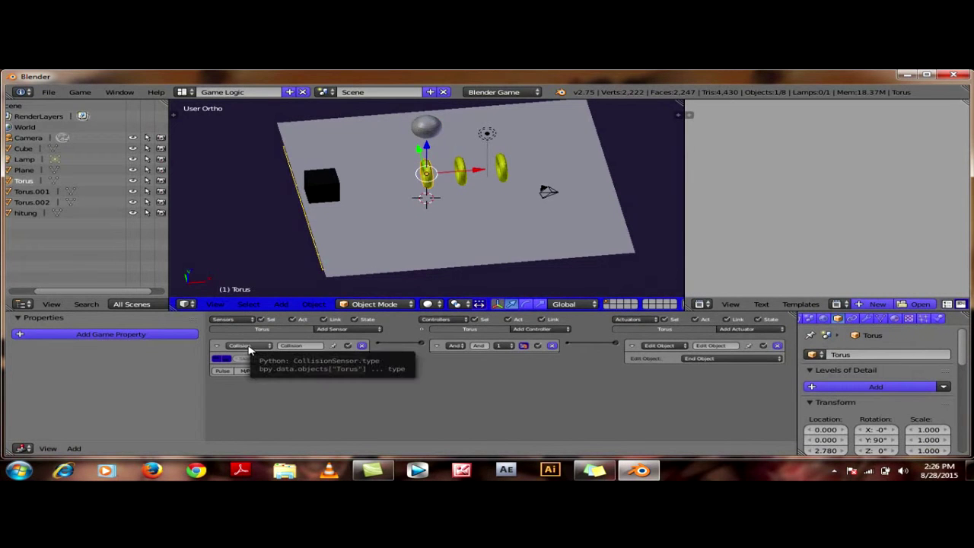
Give the Torus a Message actuator with subject 'kena' sent to hitung, linked to its And controller.
click(748, 329)
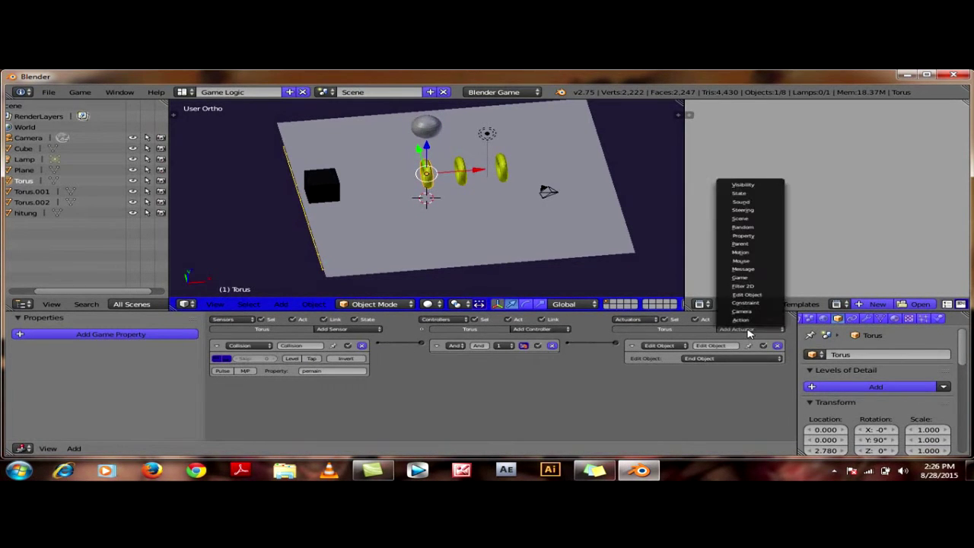
click(761, 270)
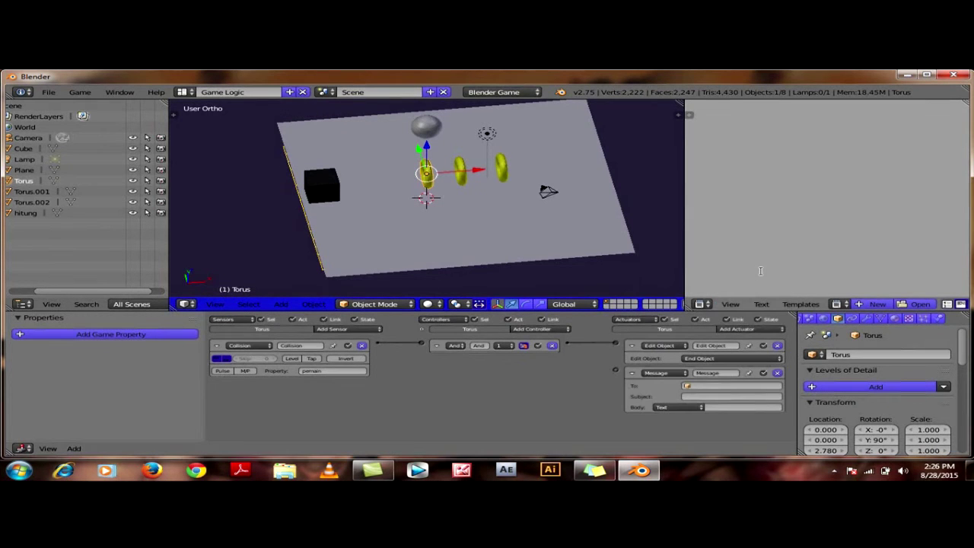
click(698, 397)
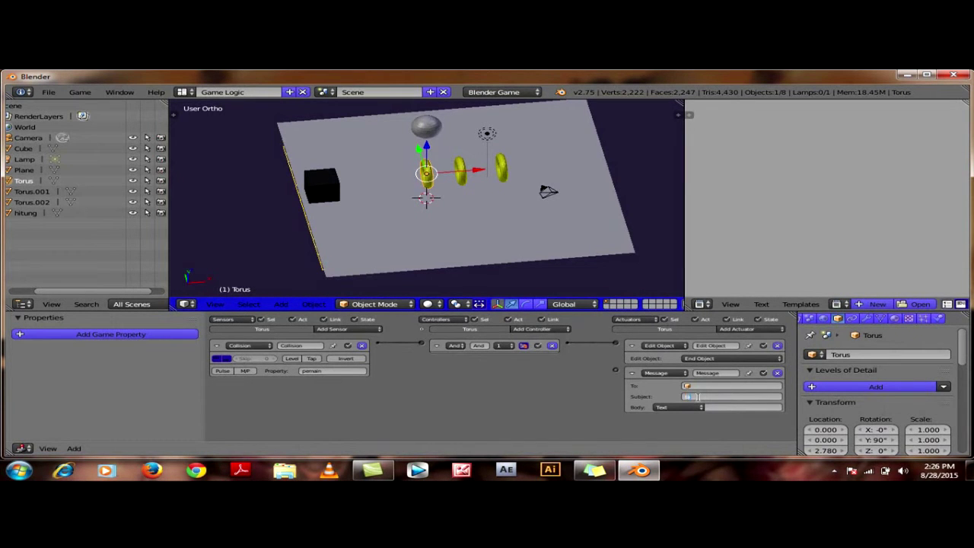
key(Return)
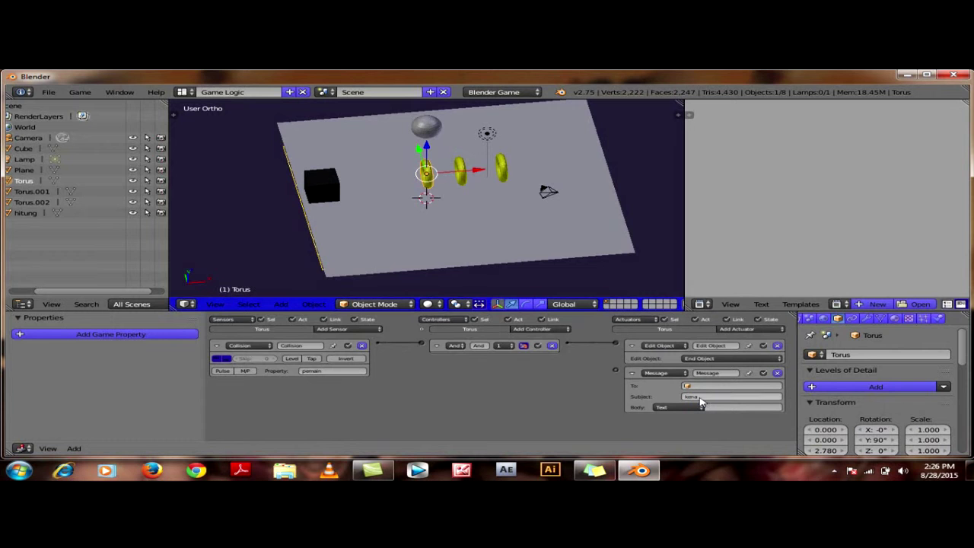
mouse_move(573, 344)
mouse_down()
mouse_move(566, 348)
mouse_move(618, 372)
mouse_up()
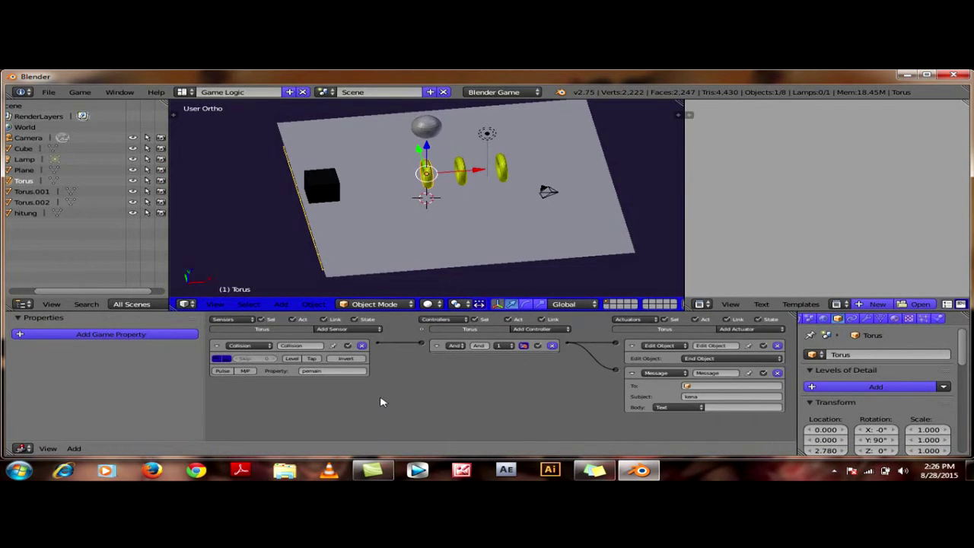
click(690, 386)
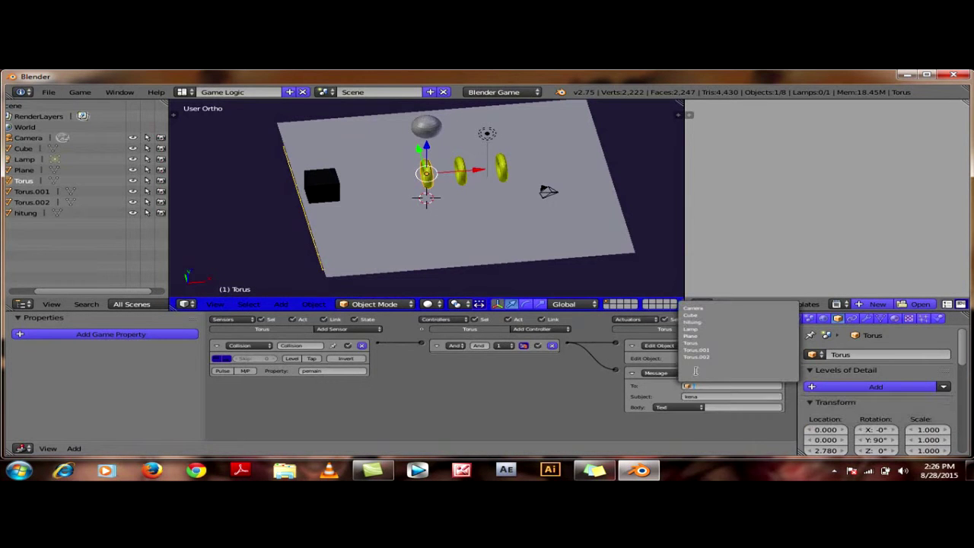
click(707, 322)
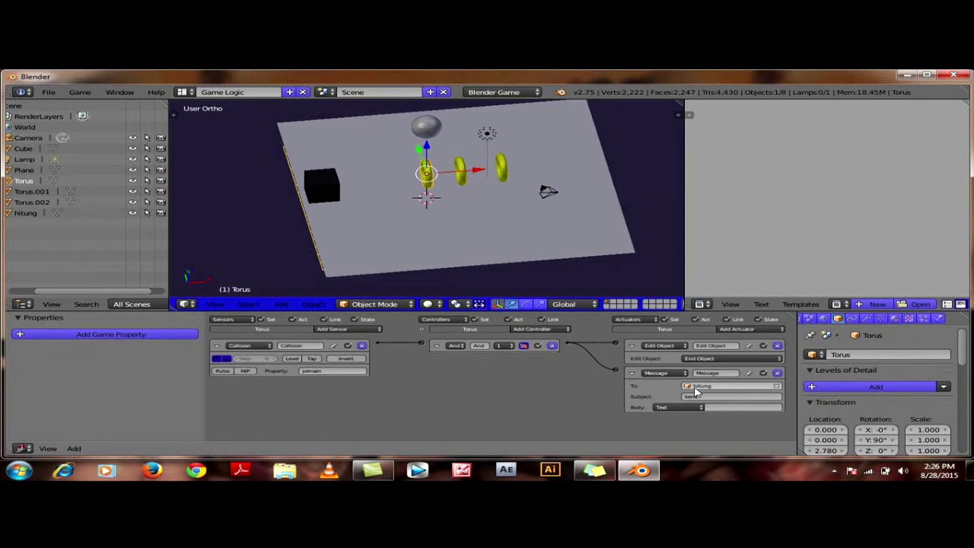
Add a Message sensor with subject 'kena' and a Property actuator to hitung.
right_click(435, 136)
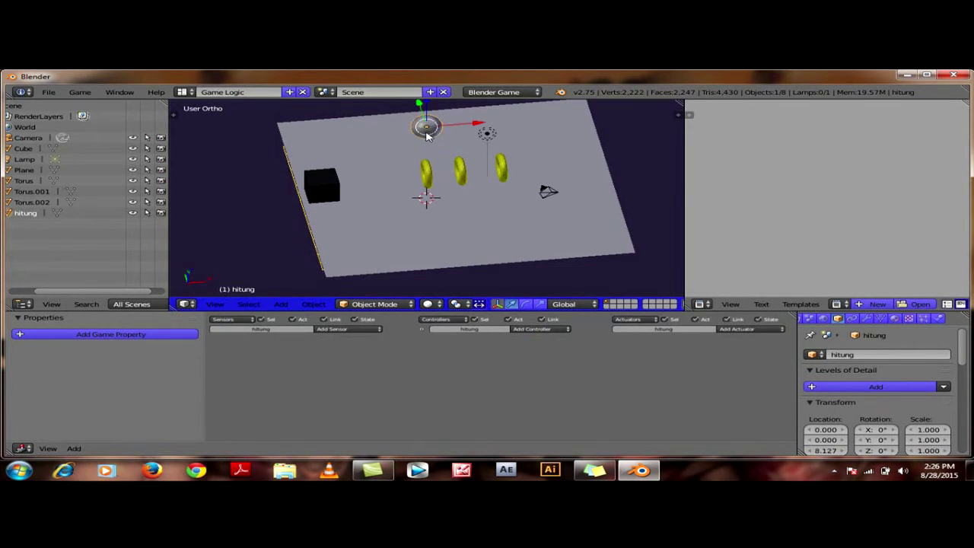
right_click(431, 176)
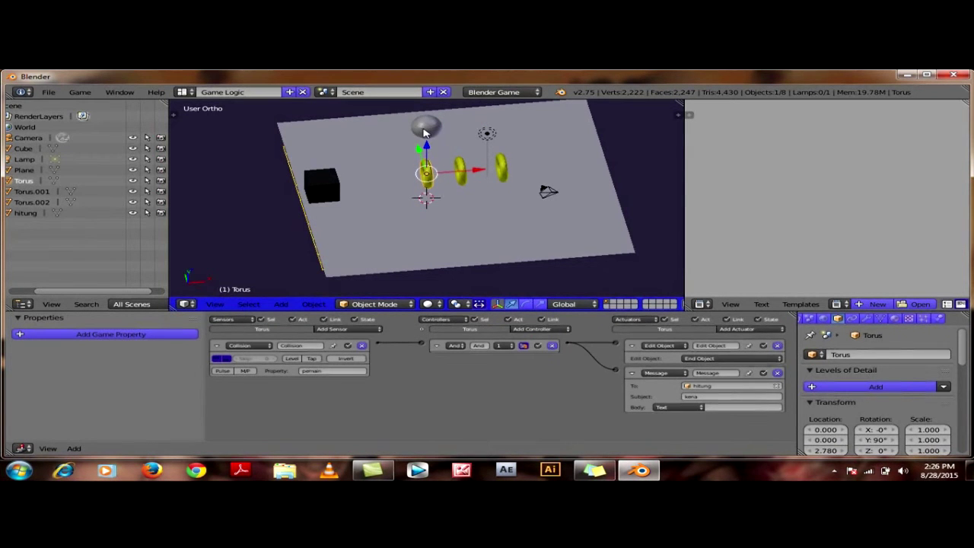
right_click(425, 133)
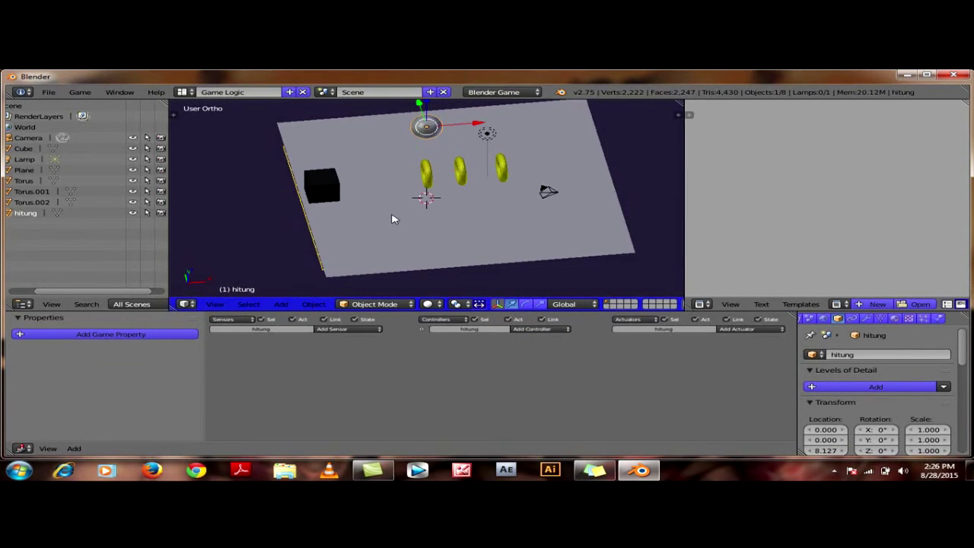
click(347, 332)
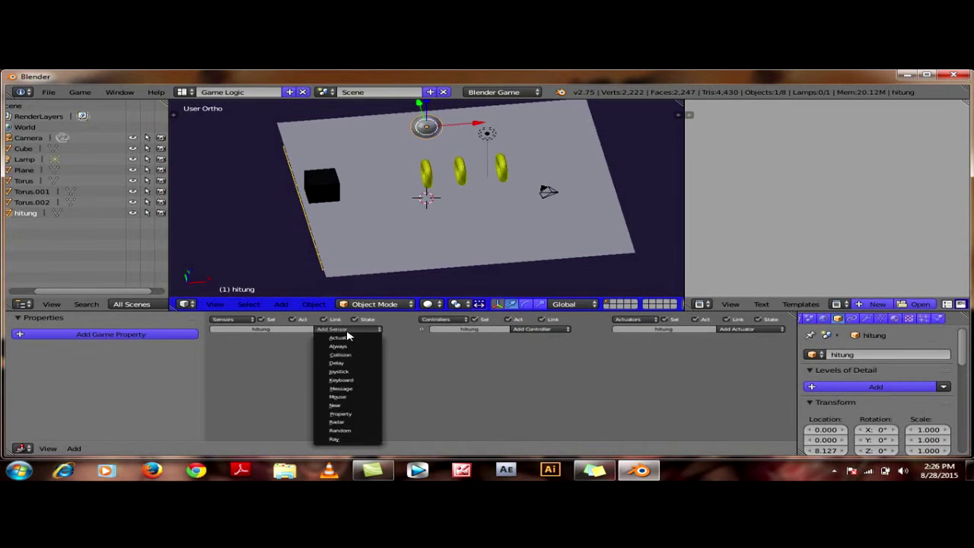
click(350, 389)
click(286, 370)
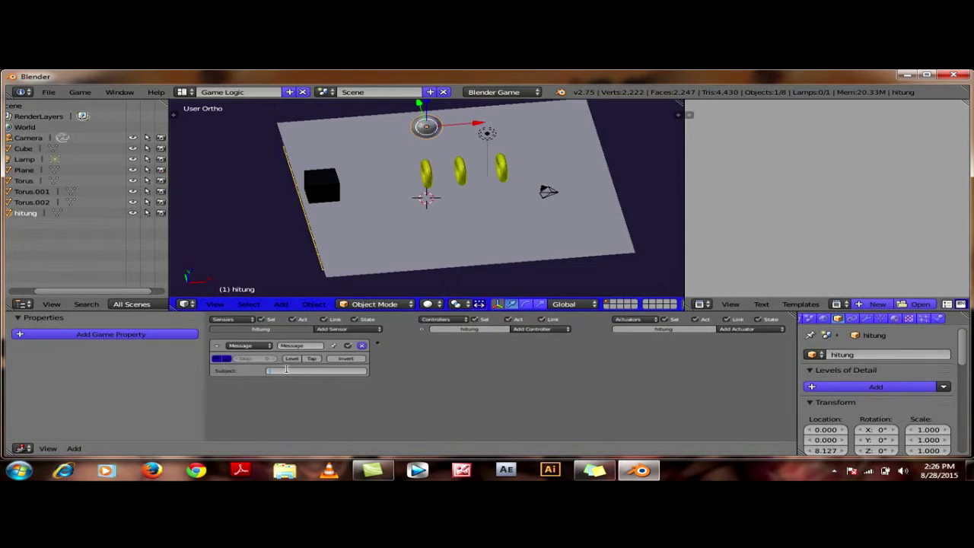
text(kena)
key(Return)
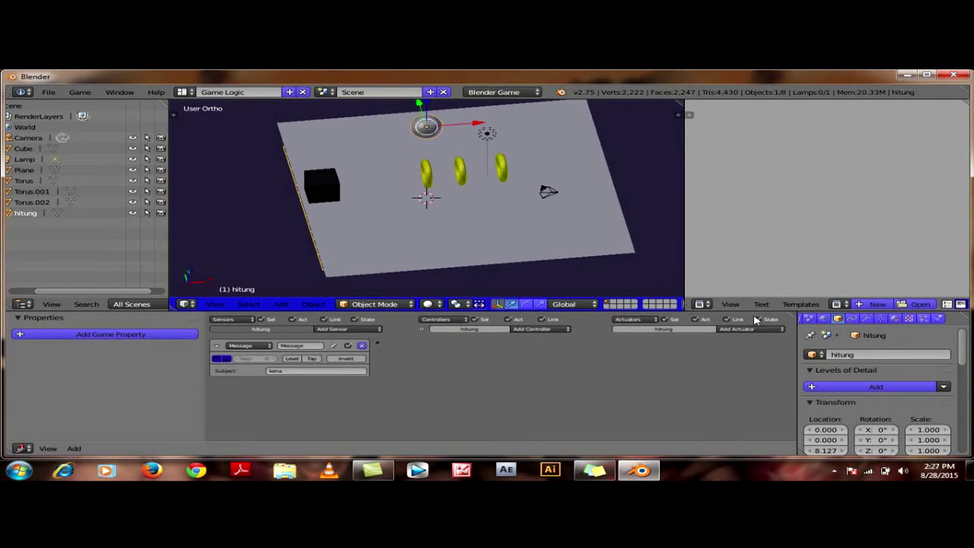
click(736, 329)
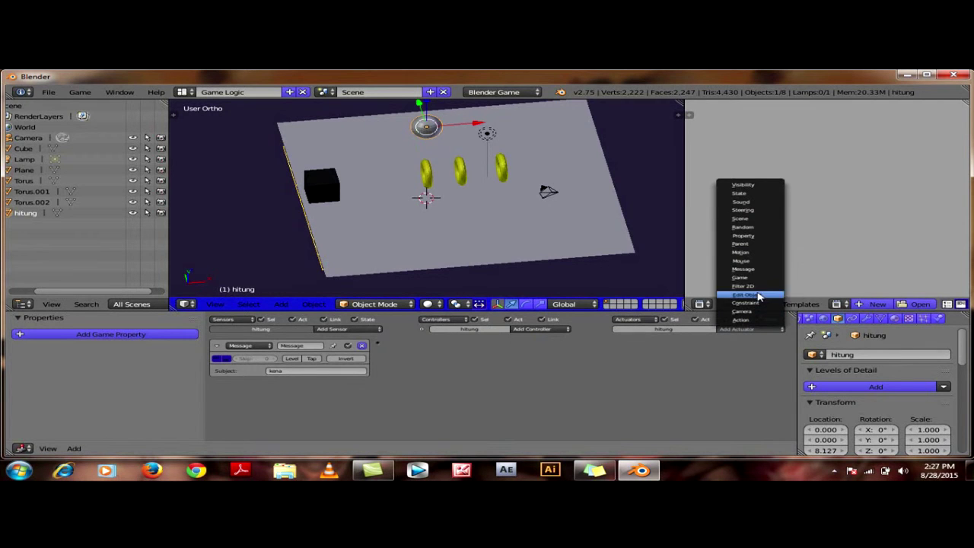
click(760, 235)
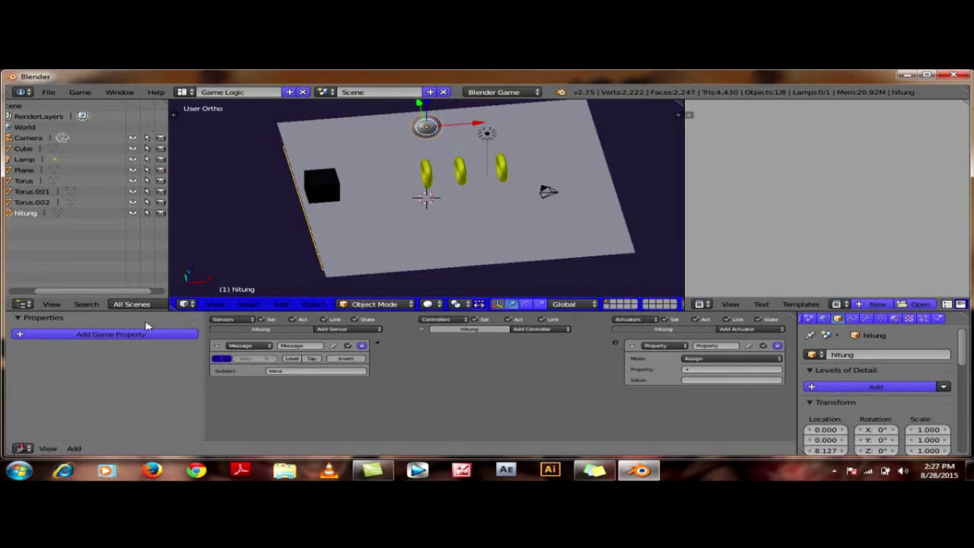
Add a game property to hitung and name it 'nilai'.
click(125, 336)
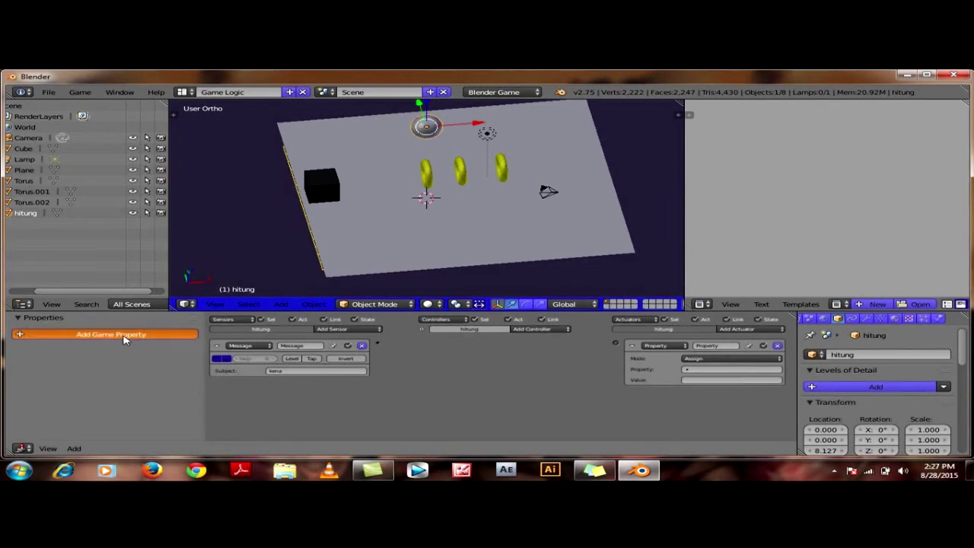
click(33, 353)
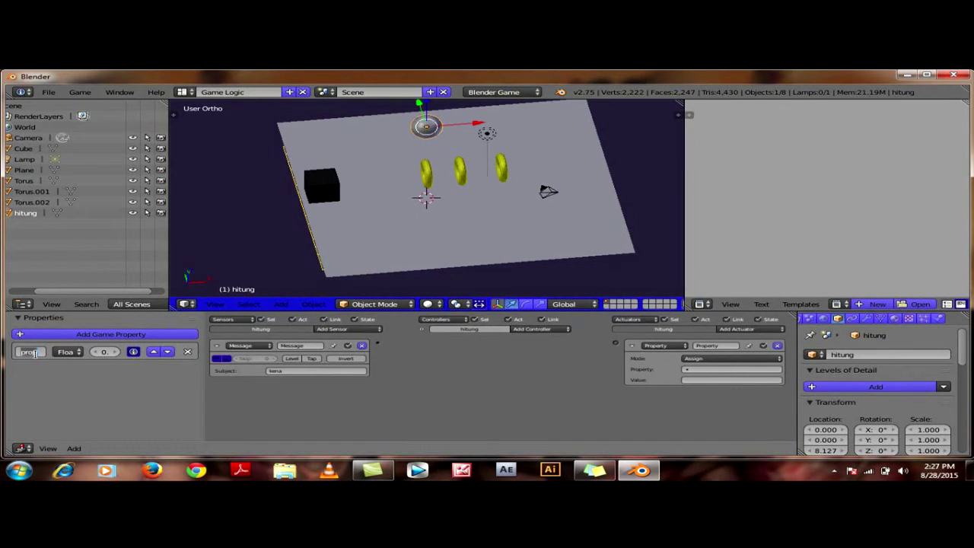
text(ni)
key(Return)
Make nilai an Integer and wire the Message sensor to the Property actuator via And.
drag(204, 390, 279, 390)
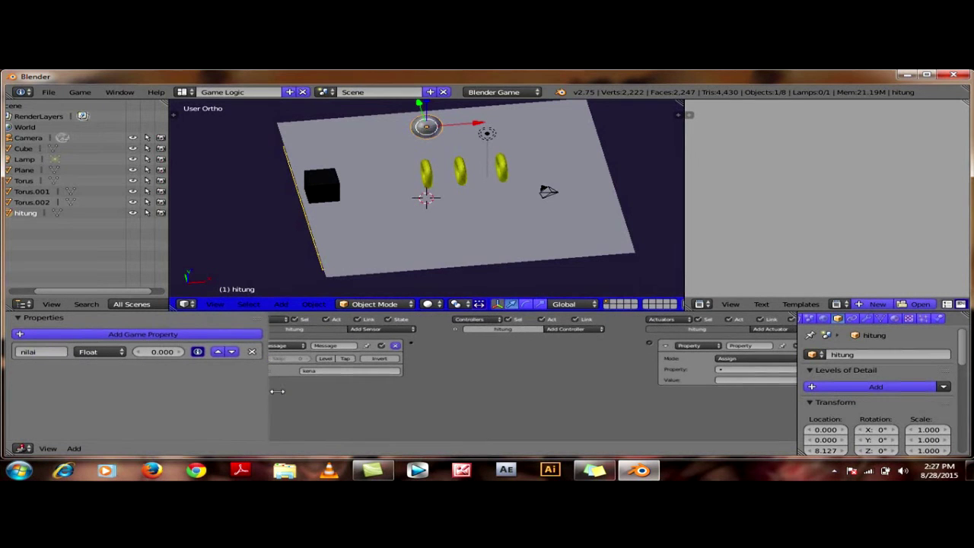
click(111, 354)
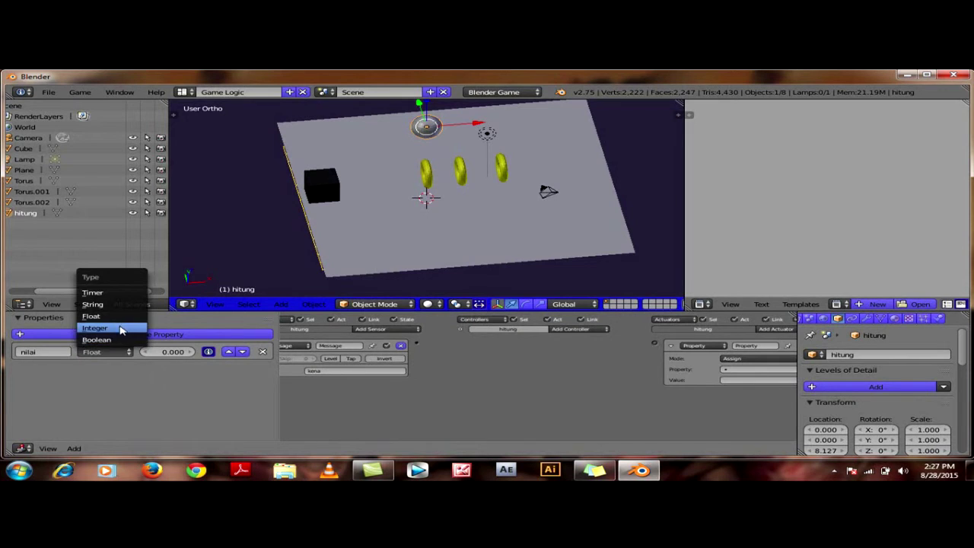
click(115, 328)
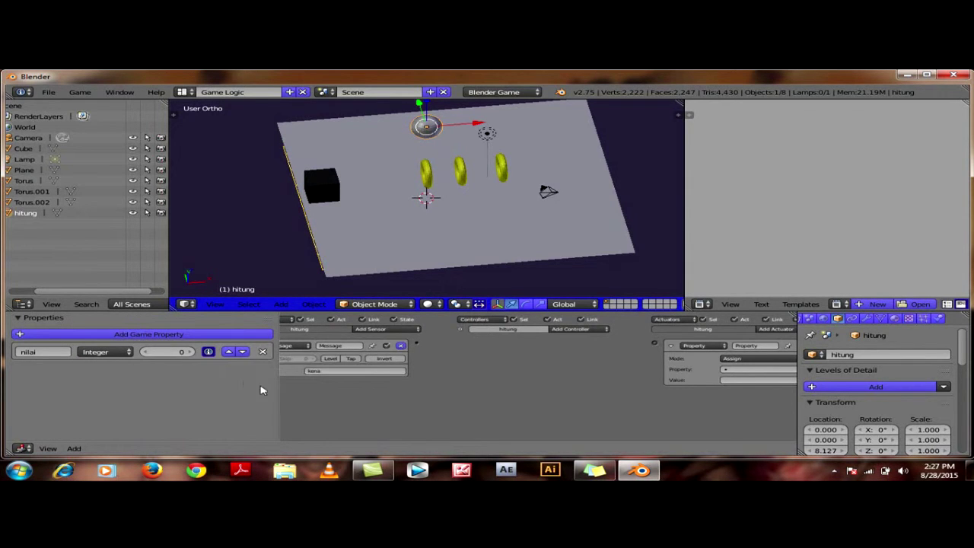
drag(278, 390, 196, 390)
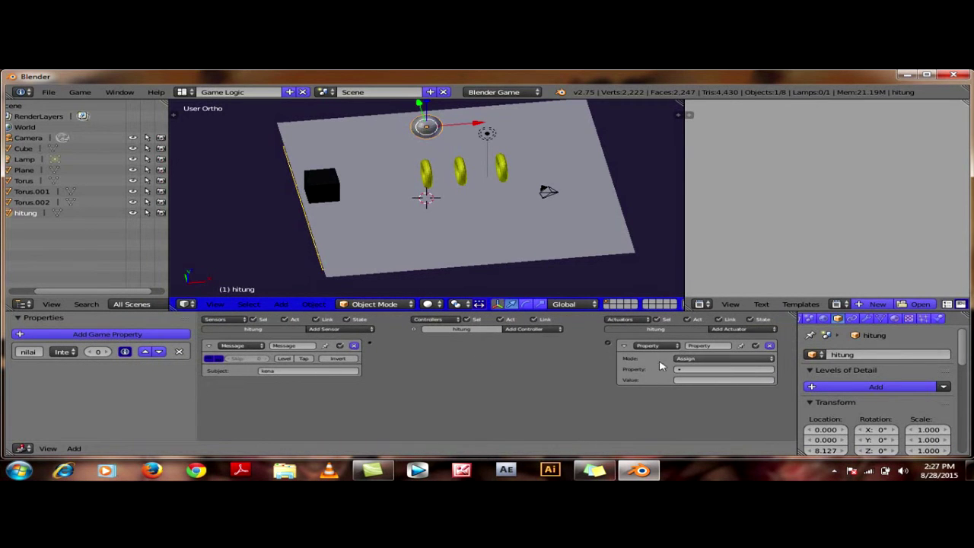
drag(369, 346, 608, 347)
click(678, 369)
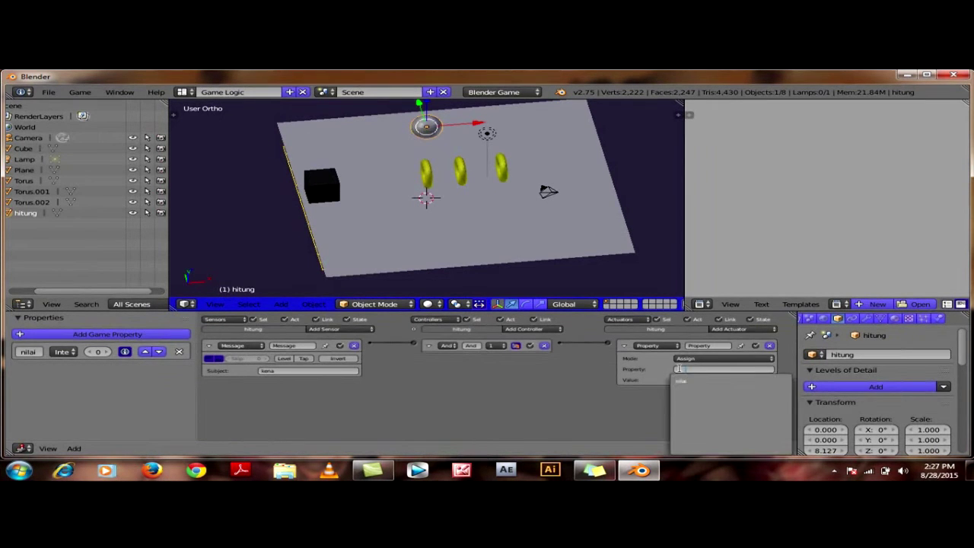
Set the Property actuator to nilai, mode Add, value 1.
click(684, 382)
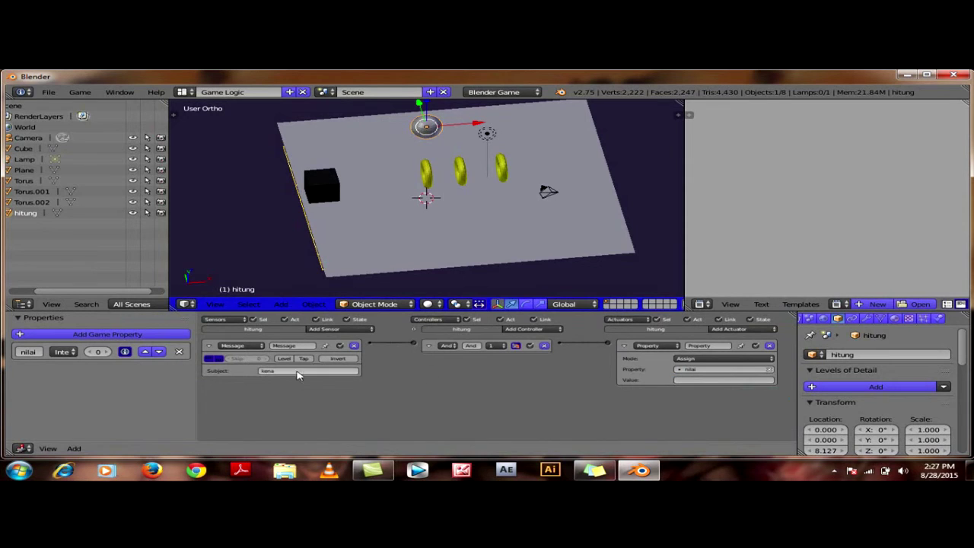
click(758, 363)
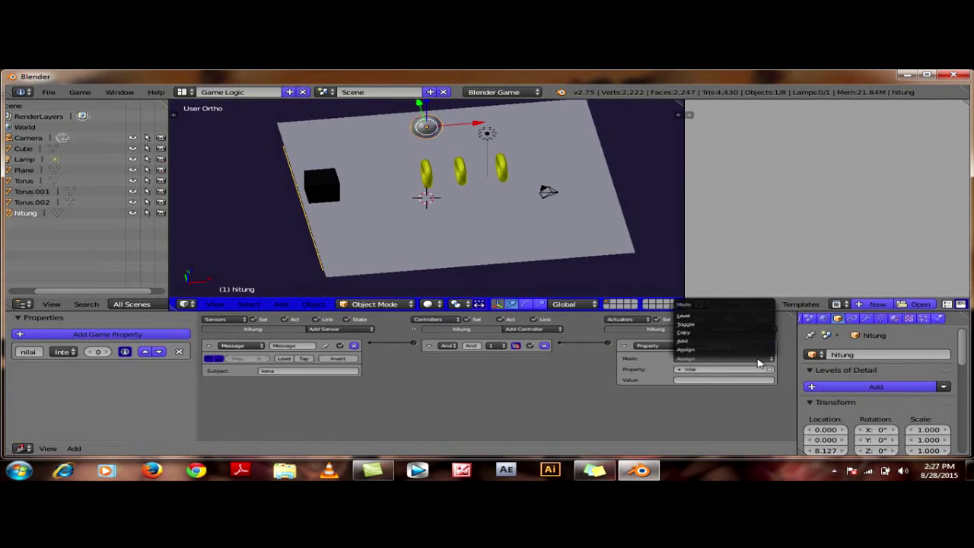
click(716, 343)
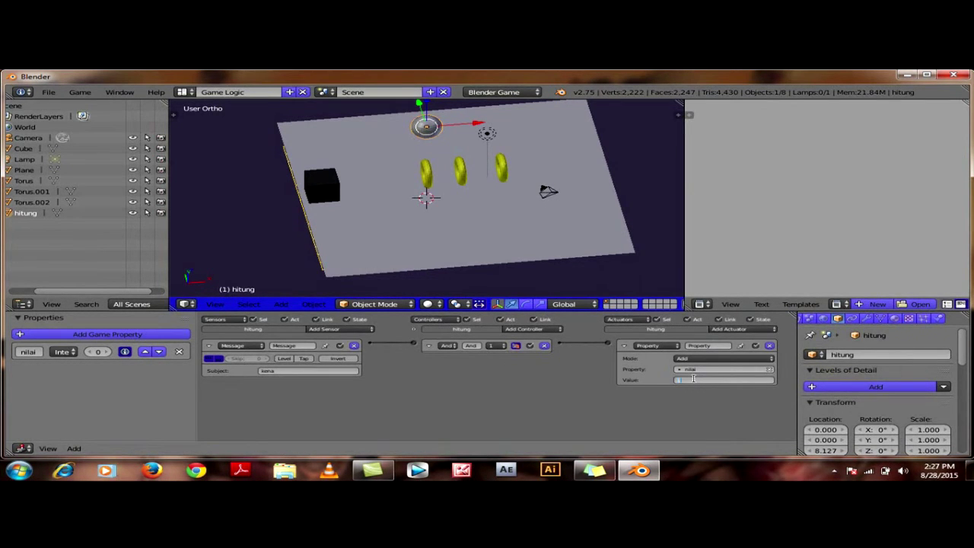
text(1)
key(Return)
Check the Torus's logic, then reselect the hitung sphere.
right_click(428, 174)
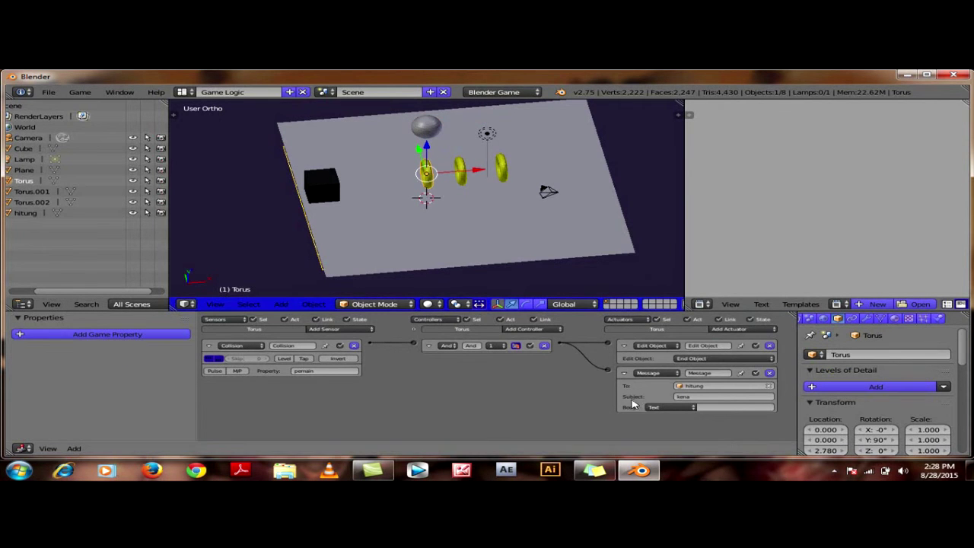
right_click(429, 130)
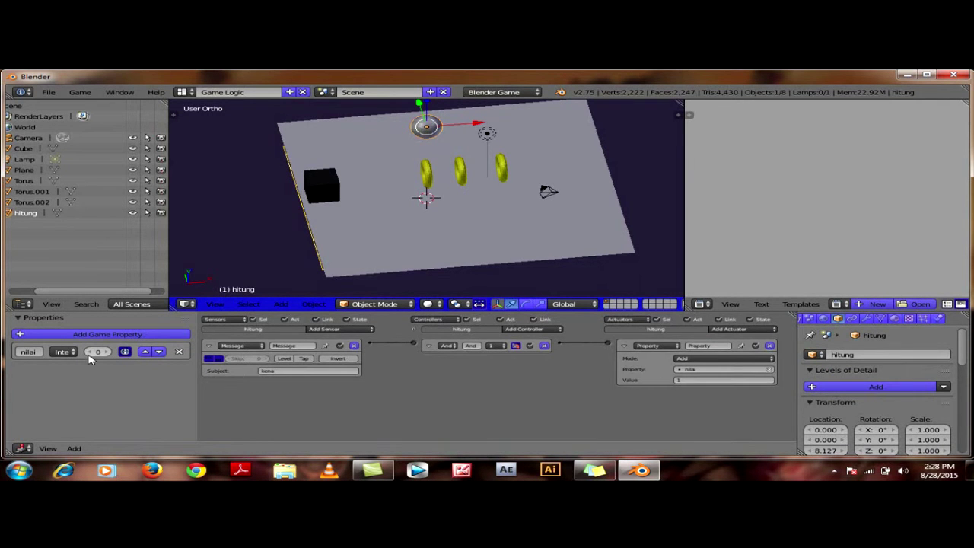
click(349, 332)
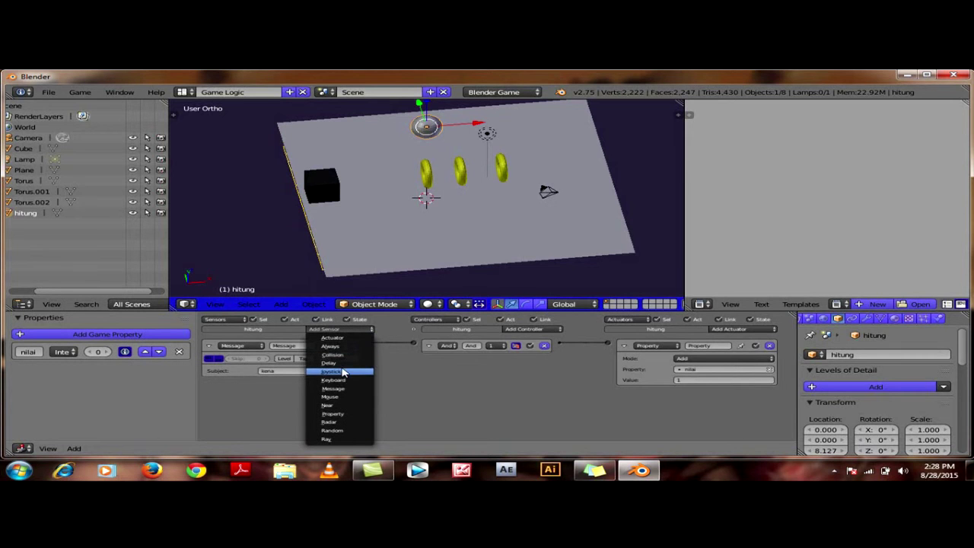
Add a Property sensor to hitung that checks nilai equals 2.
click(340, 415)
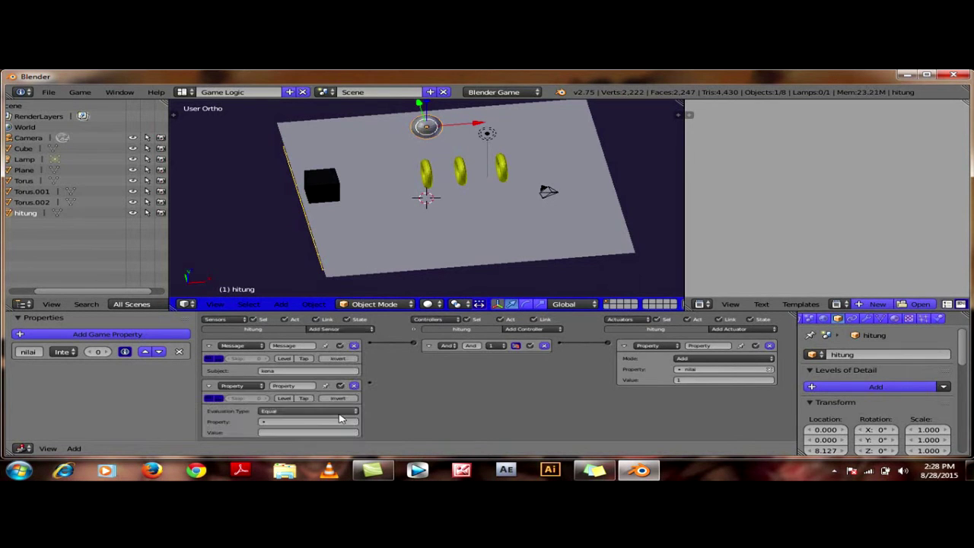
click(267, 422)
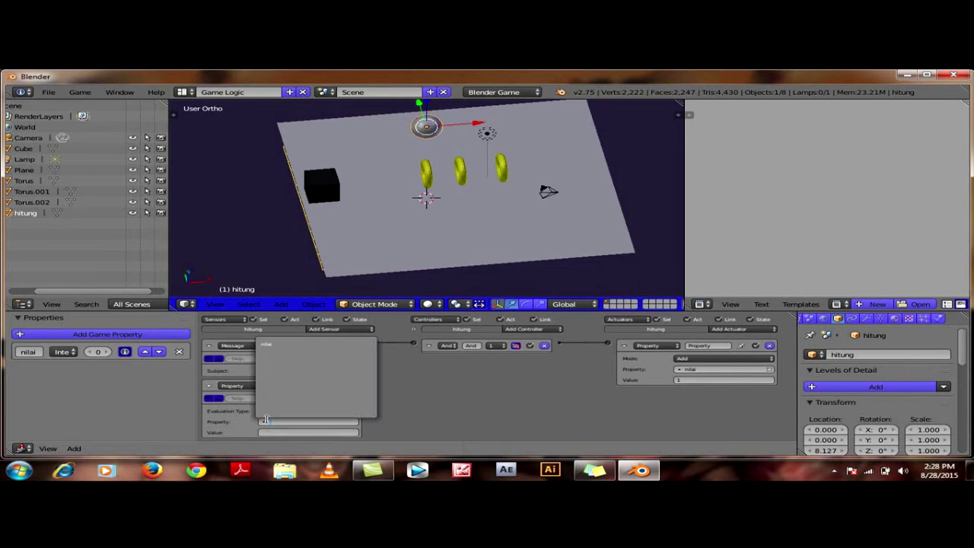
click(282, 352)
click(274, 432)
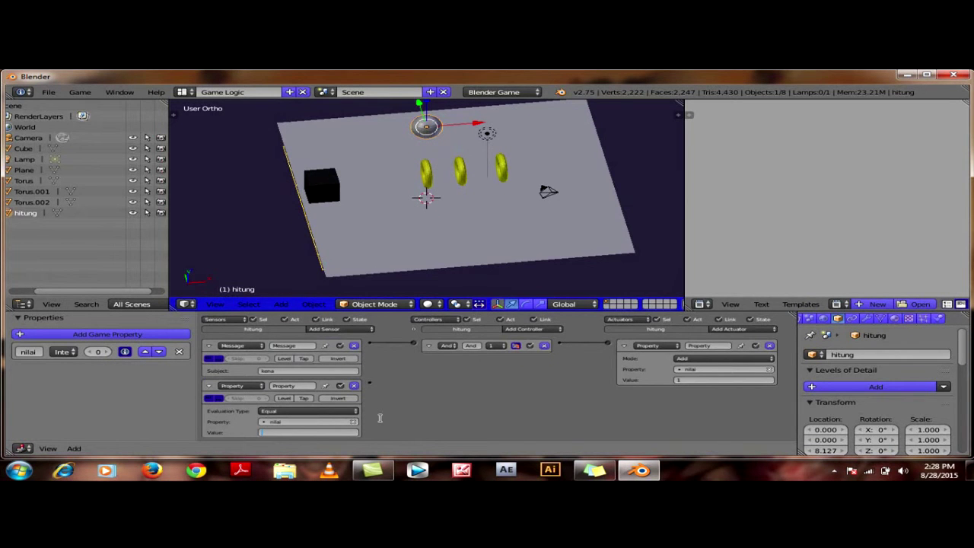
text(2)
key(Return)
Add a Scene Restart actuator and link the Property sensor to it.
click(734, 331)
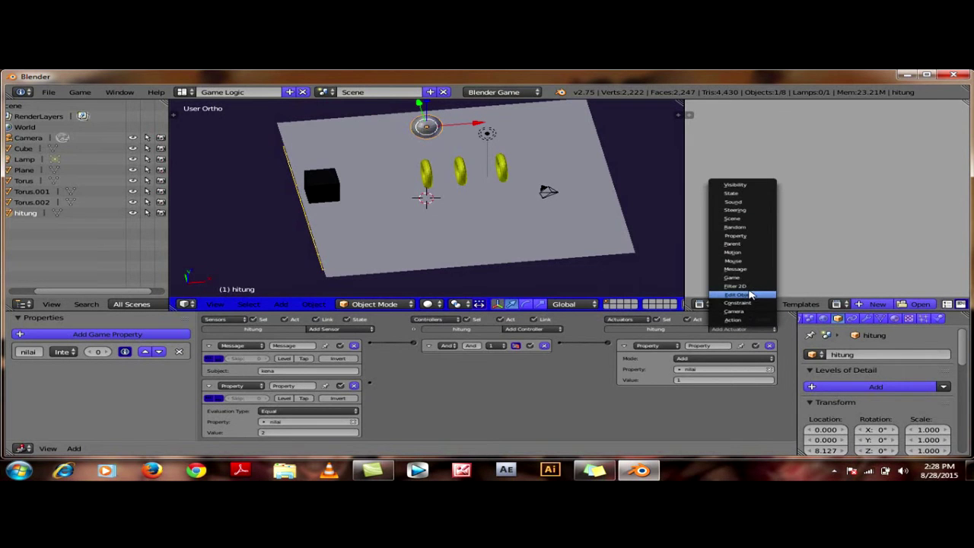
click(747, 220)
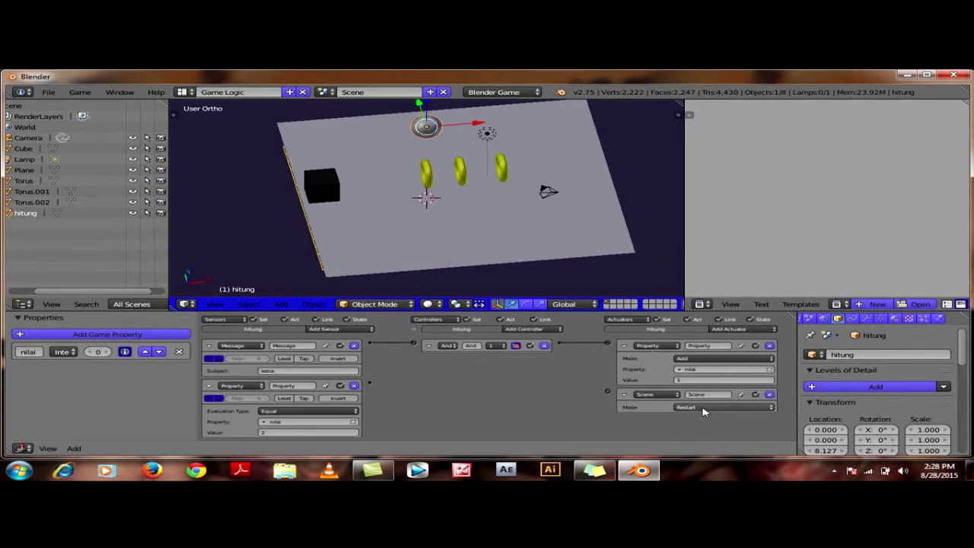
drag(369, 386, 607, 393)
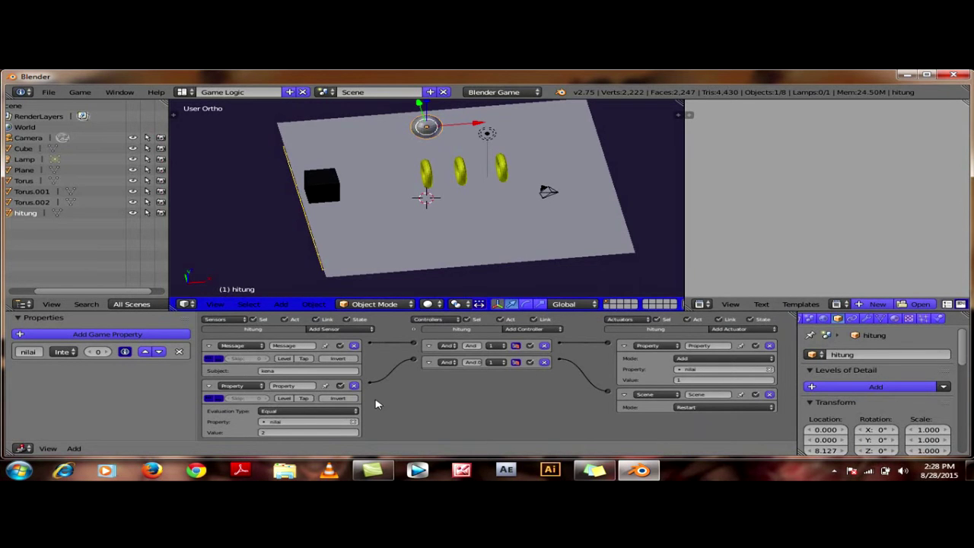
click(264, 433)
key(Return)
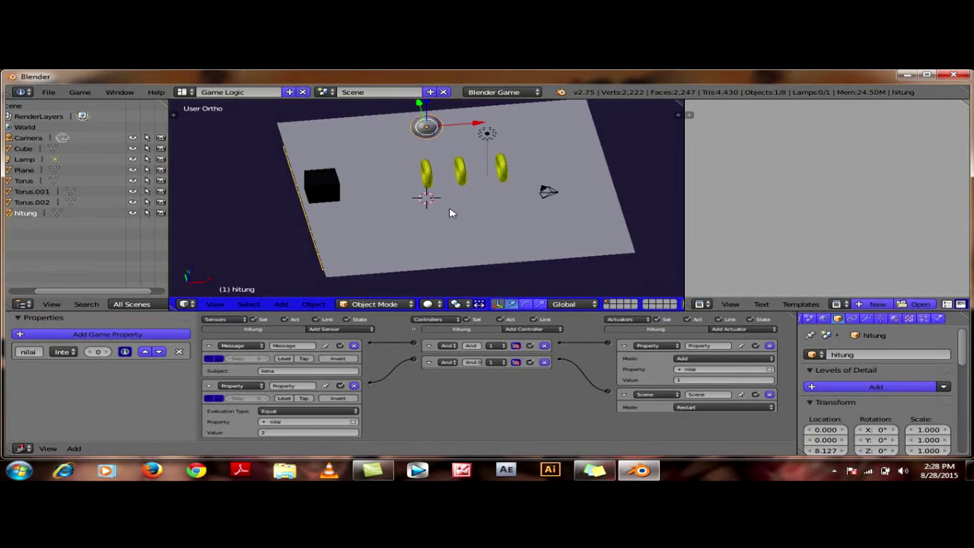
key(p)
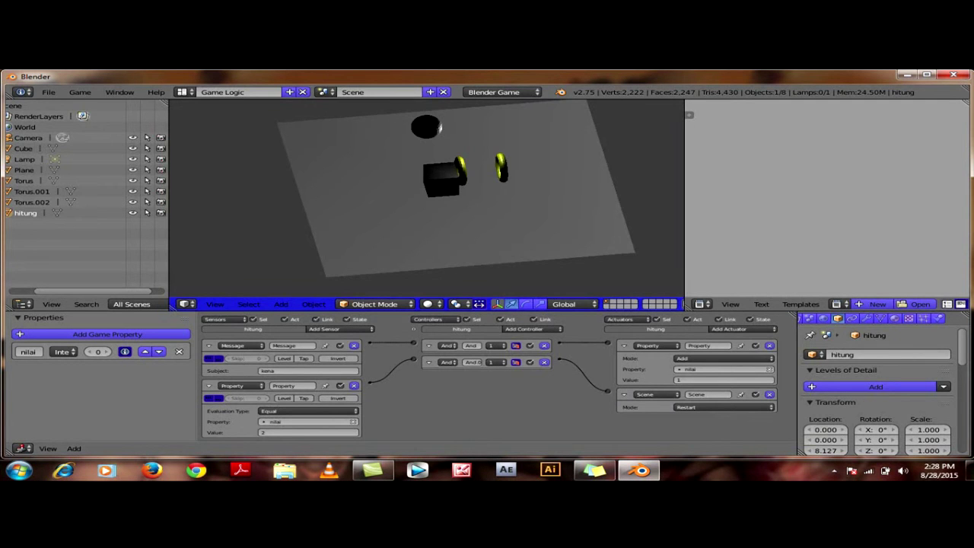
key(Escape)
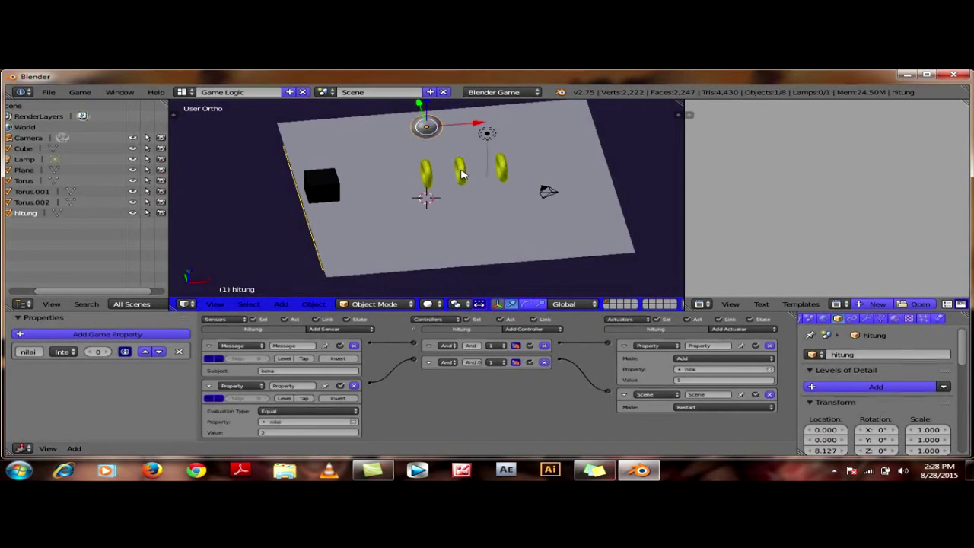
Delete the middle torus, Torus.001.
right_click(461, 173)
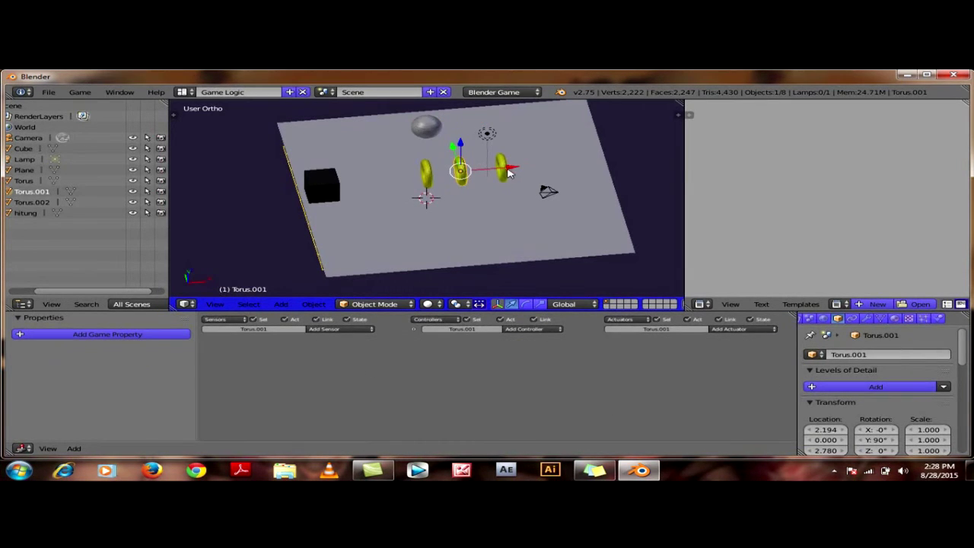
right_click(508, 171)
right_click(461, 175)
right_click(508, 175)
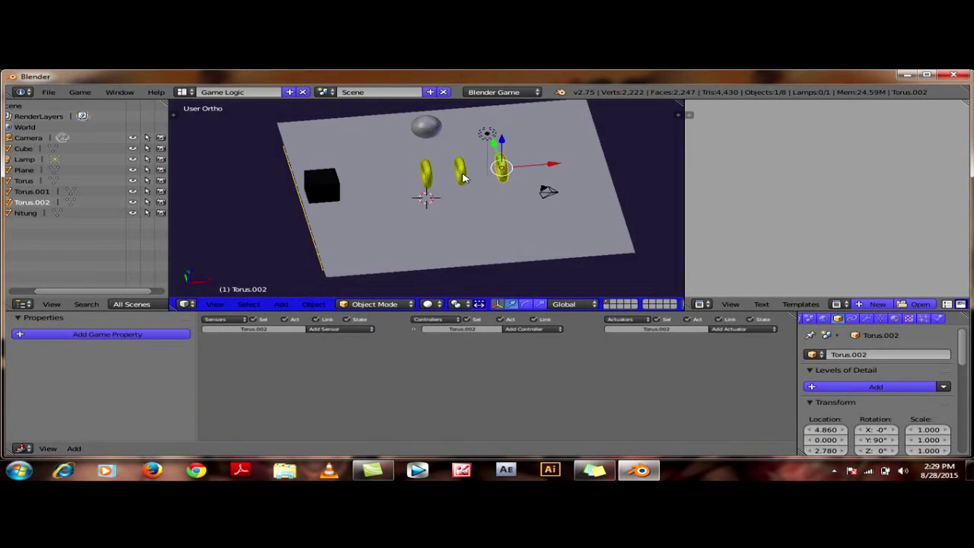
right_click(462, 175)
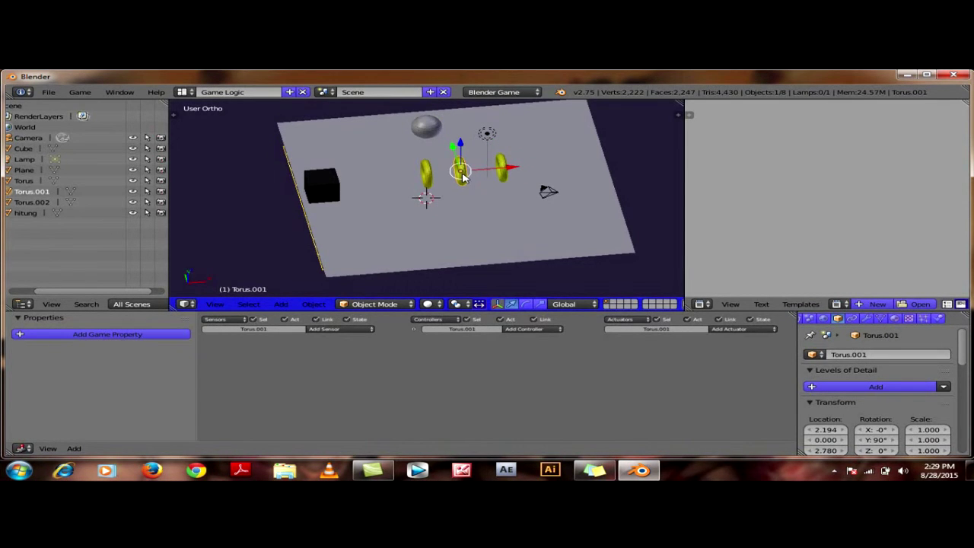
key(x)
click(509, 172)
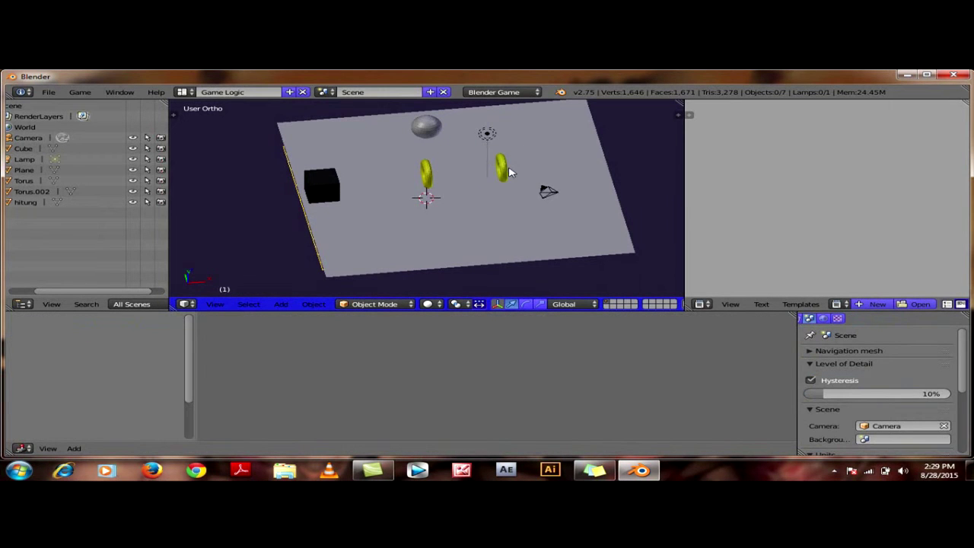
Delete the right torus, Torus.002, and select the remaining torus.
right_click(504, 174)
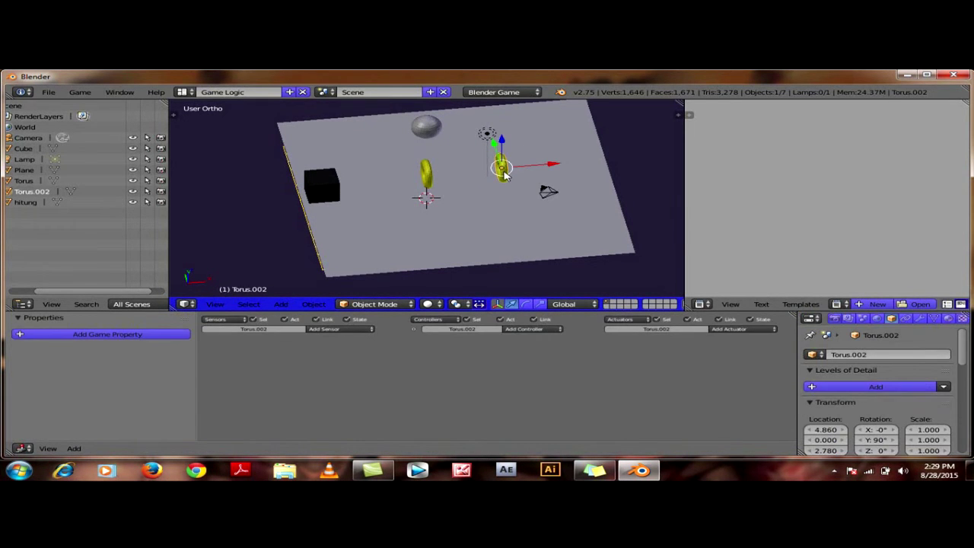
key(x)
click(530, 189)
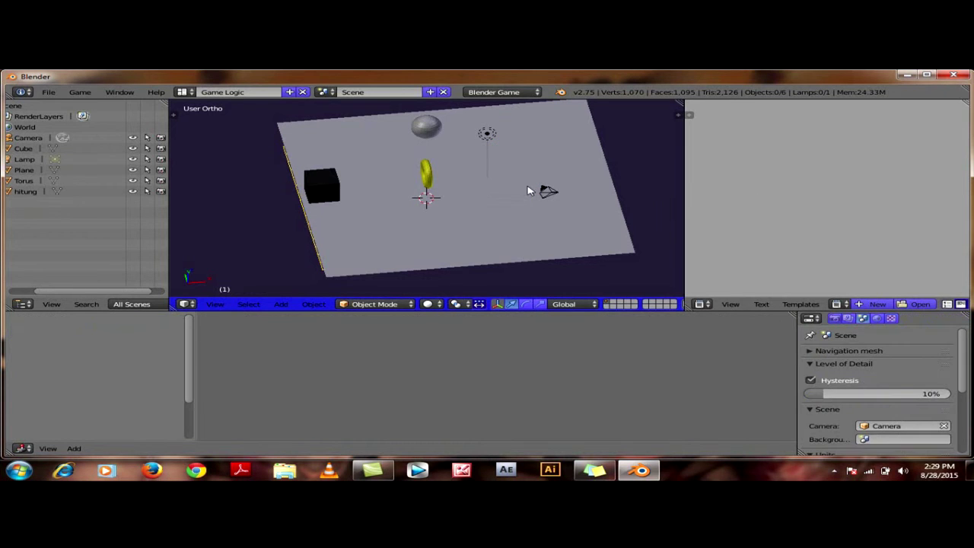
right_click(426, 170)
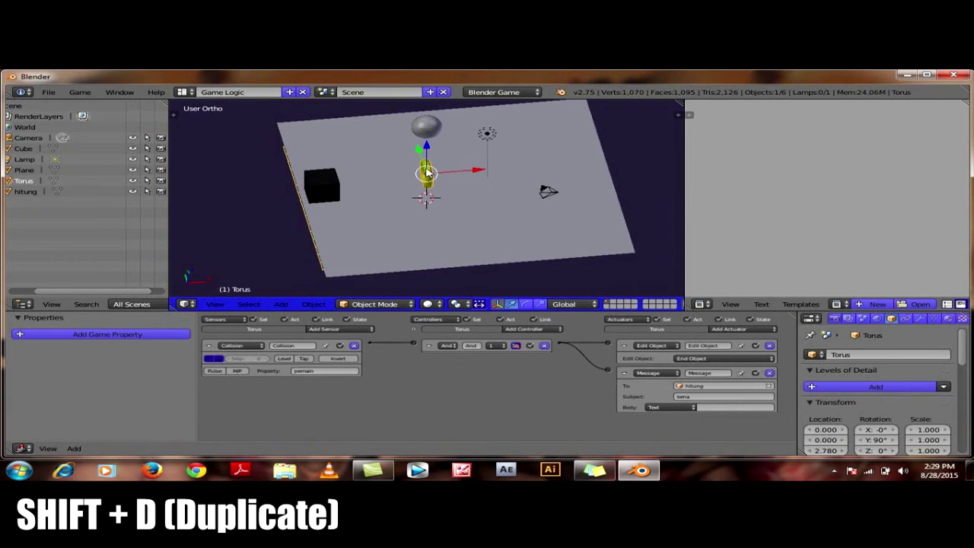
Duplicate the torus twice along X, placing Torus.001 and Torus.002 to its right.
key(shift+d)
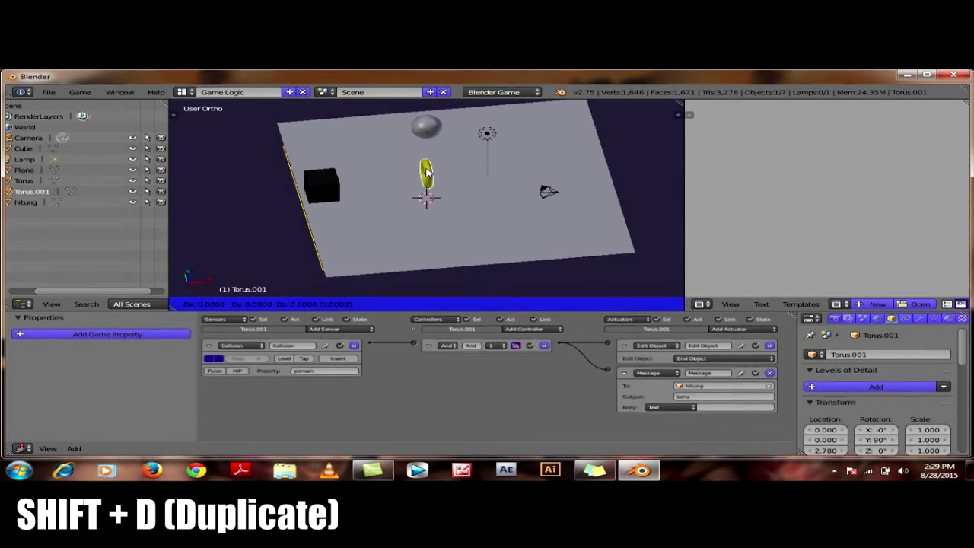
click(495, 169)
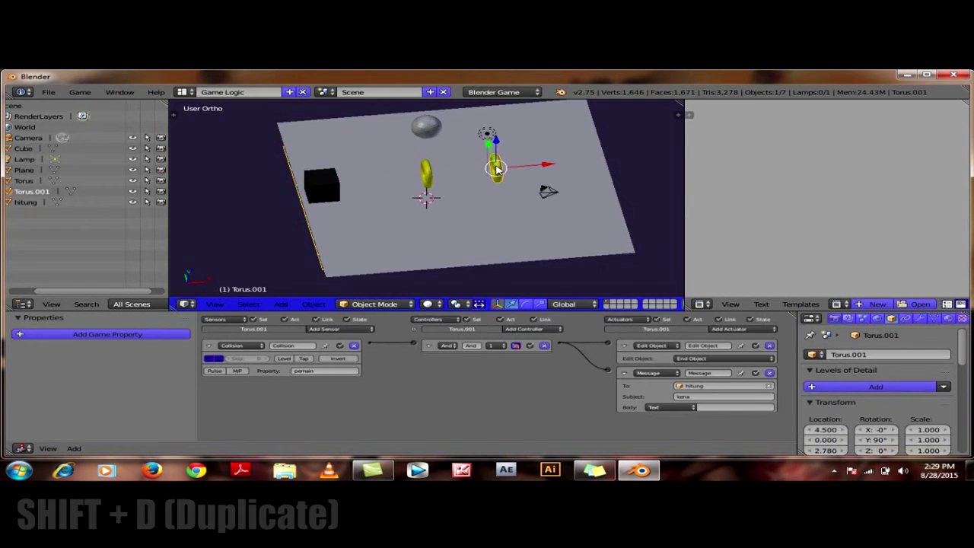
key(shift+d)
key(x)
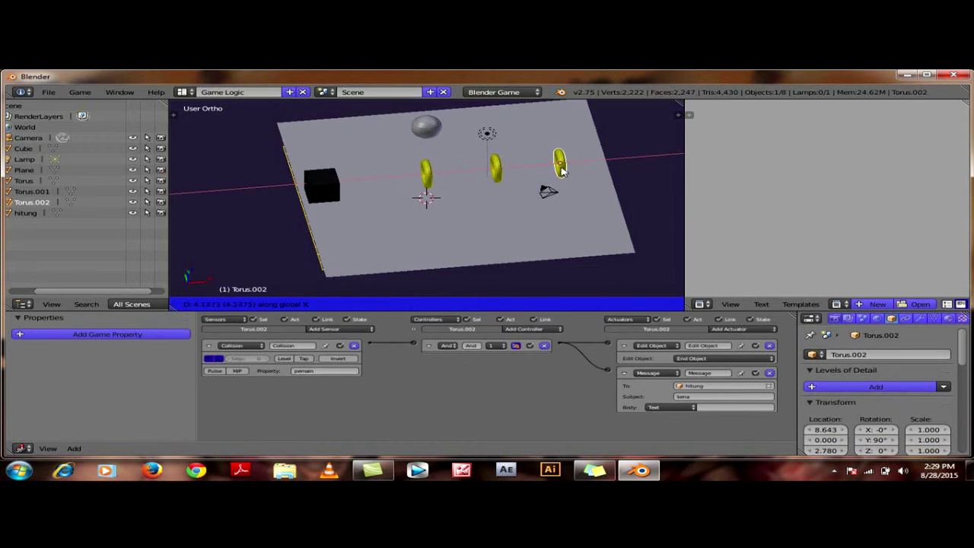
click(559, 168)
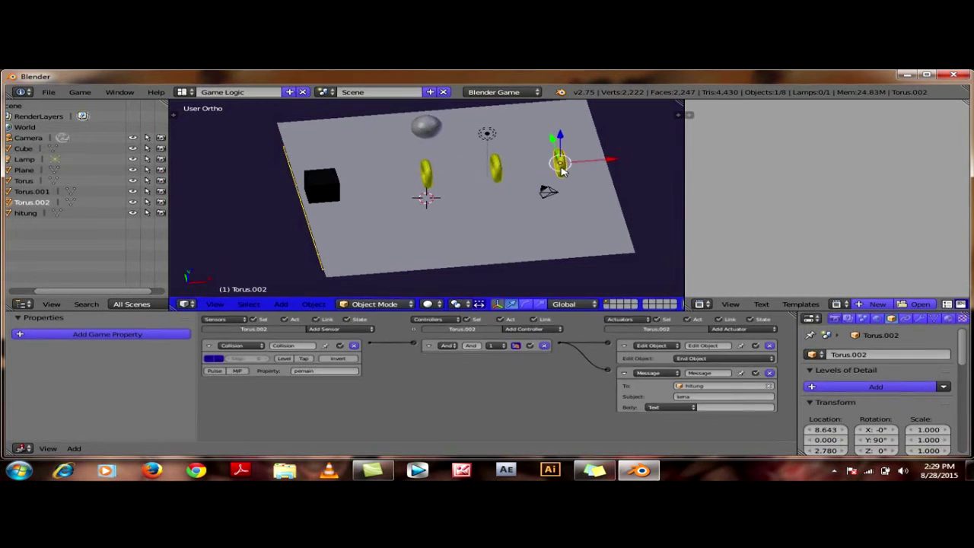
right_click(321, 191)
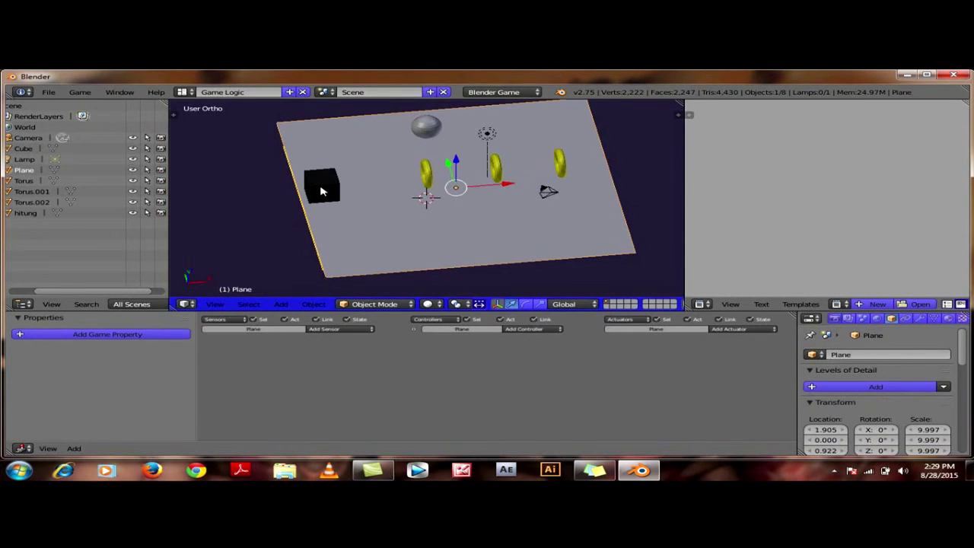
right_click(430, 128)
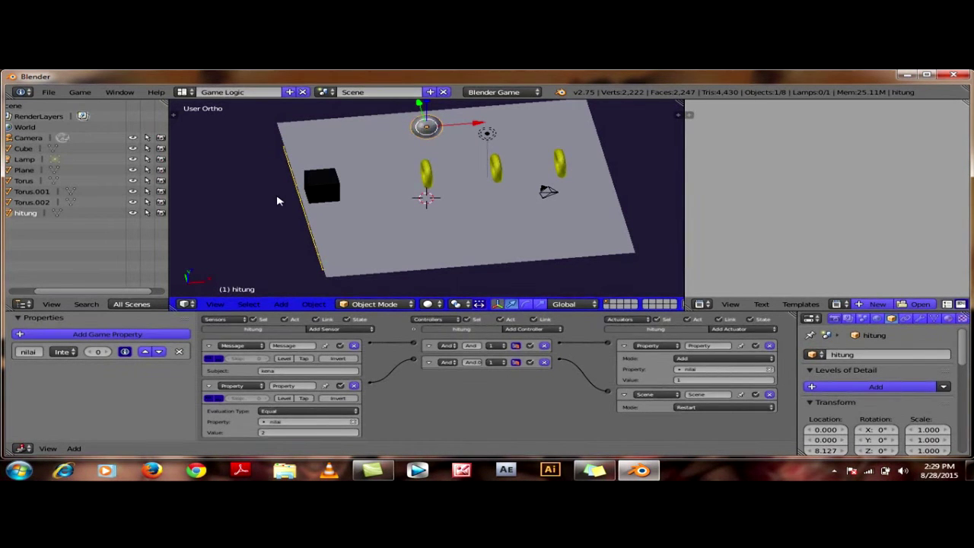
Test-play the game, then change the Property sensor's value from 2 to 3.
key(p)
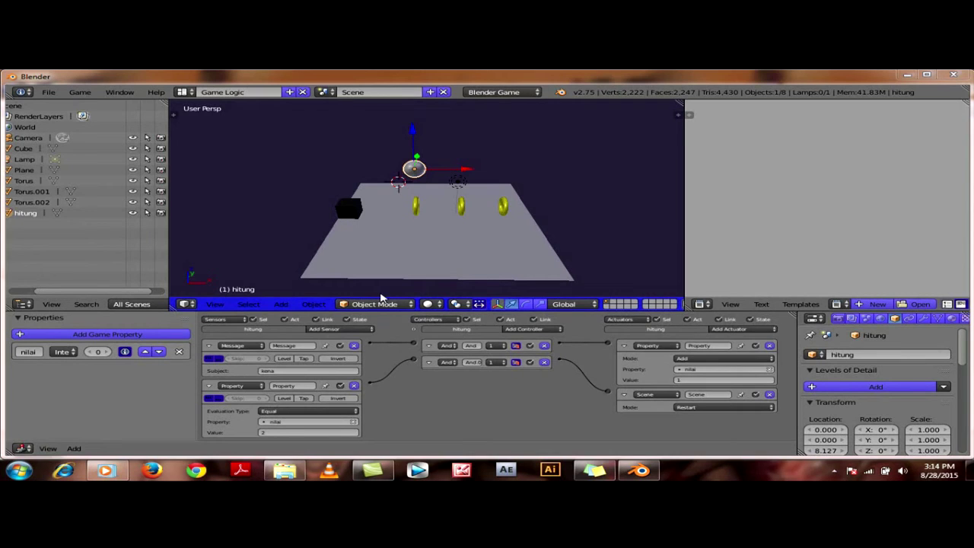
click(266, 432)
text(3)
key(Return)
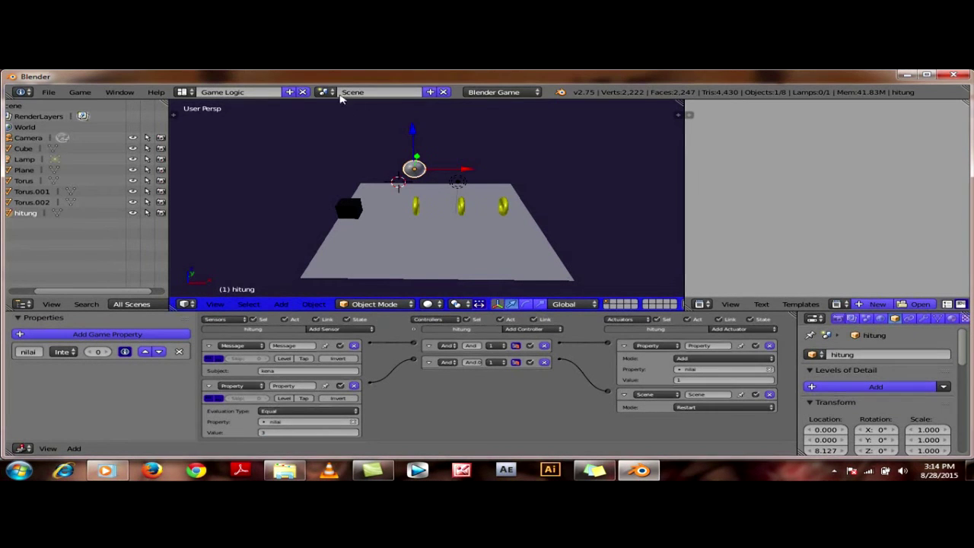
Create a new empty scene named 'gameover'.
click(432, 92)
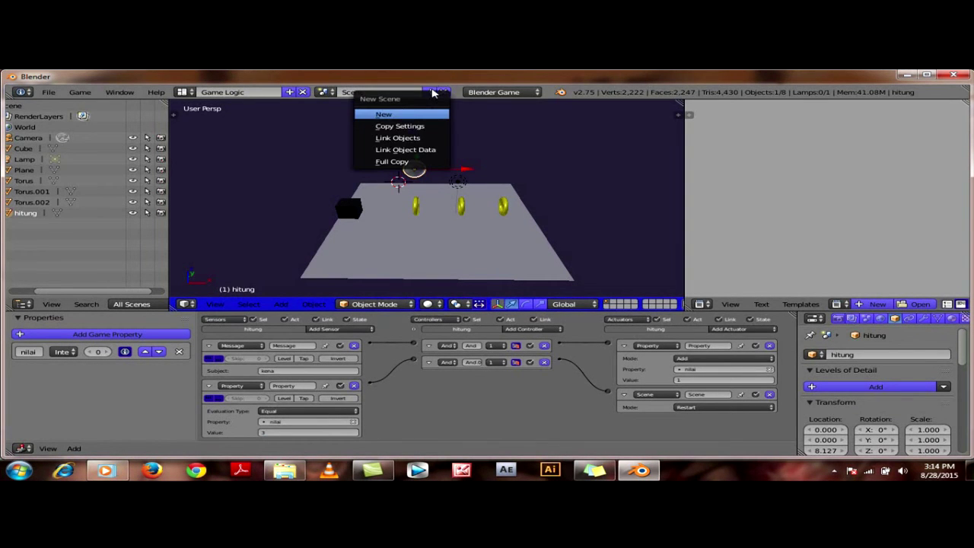
click(392, 114)
double_click(378, 92)
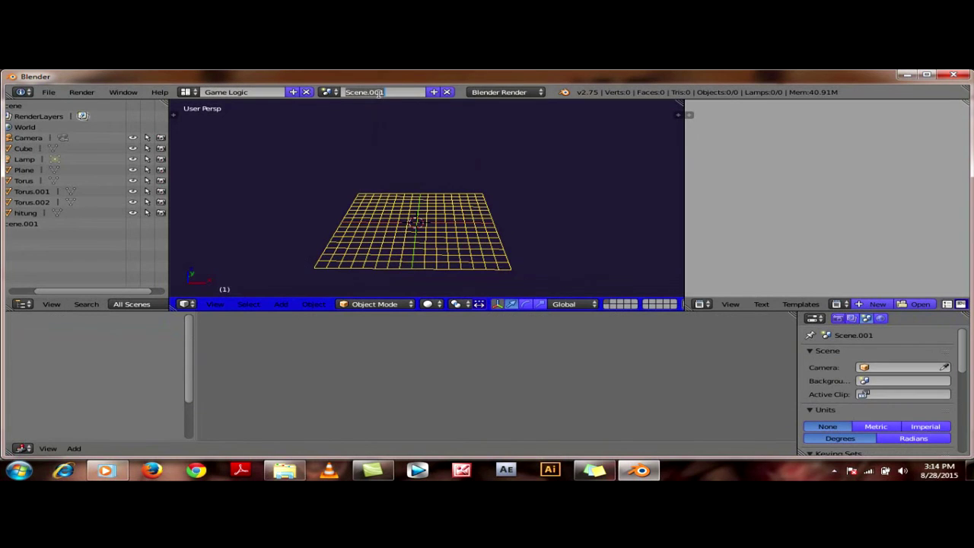
text(game)
text(over)
key(Return)
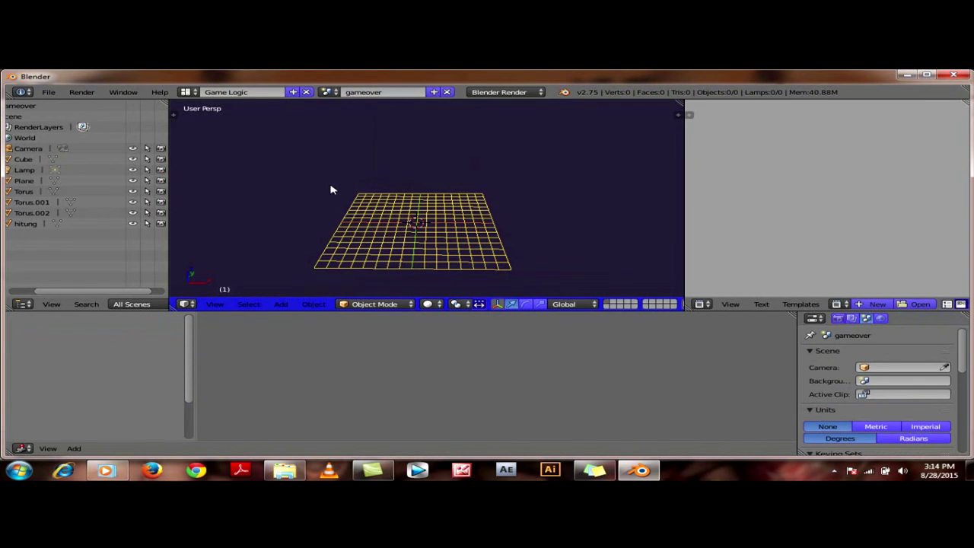
Add a camera with rotation X, Y and Z all set to 0.
key(shift+a)
click(314, 253)
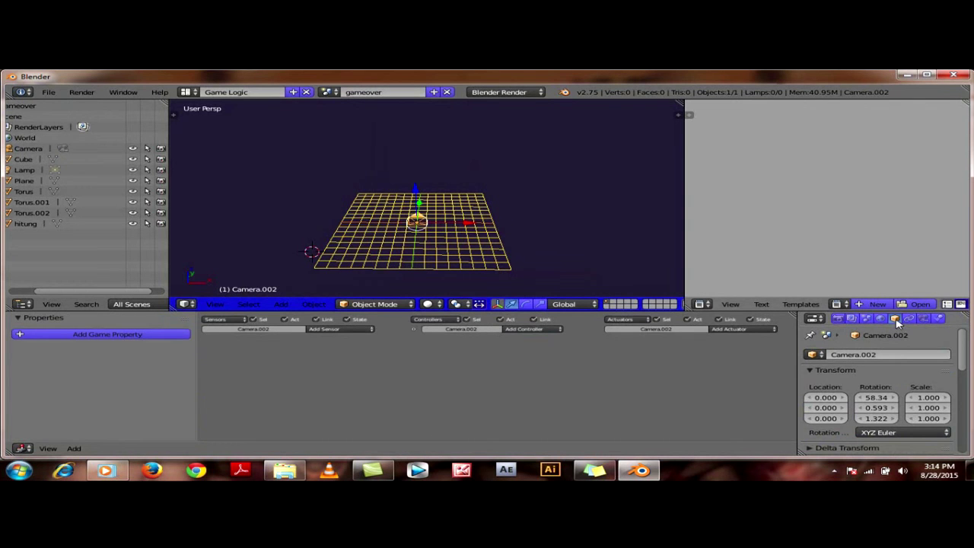
click(871, 396)
text(0)
key(Tab)
text(0)
key(Tab)
text(0)
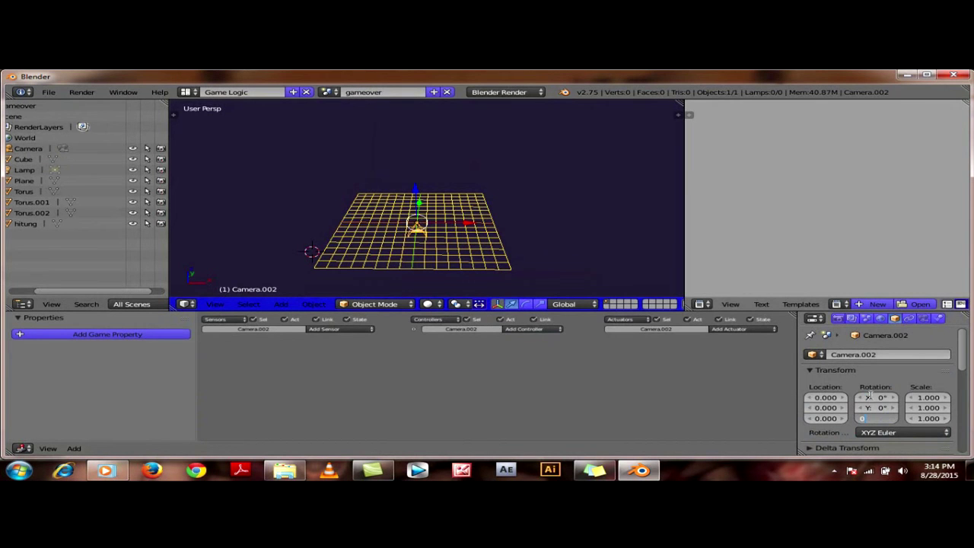
key(Return)
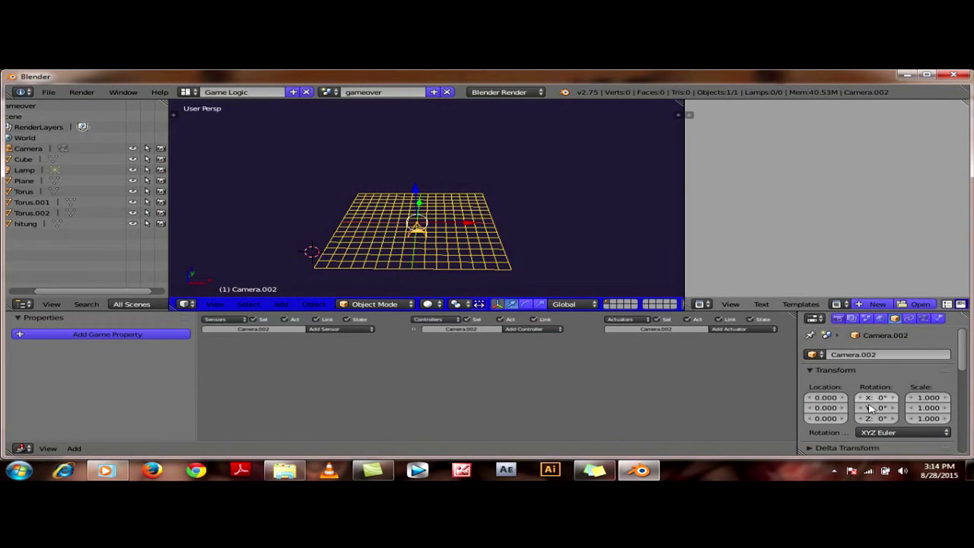
Raise the camera to Location Z 5.
click(821, 419)
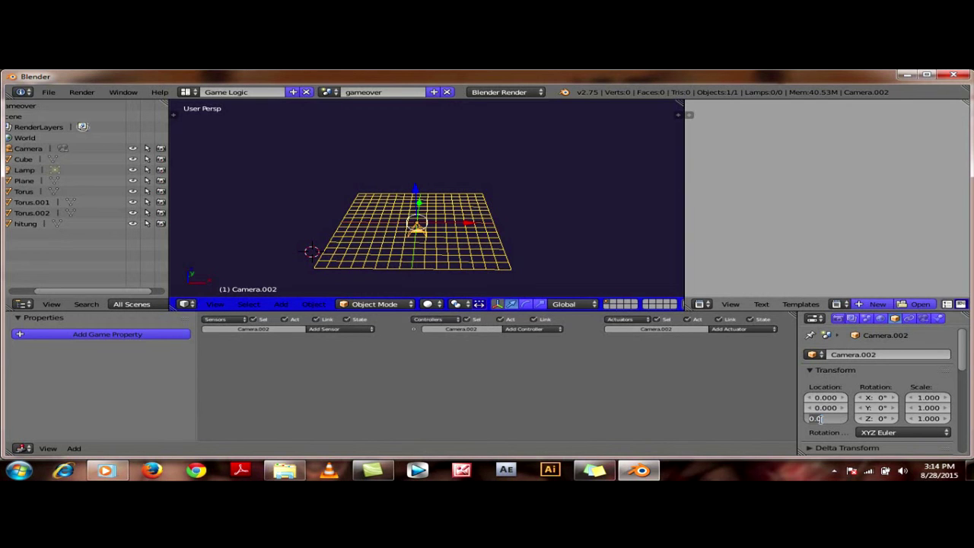
text(5)
key(Return)
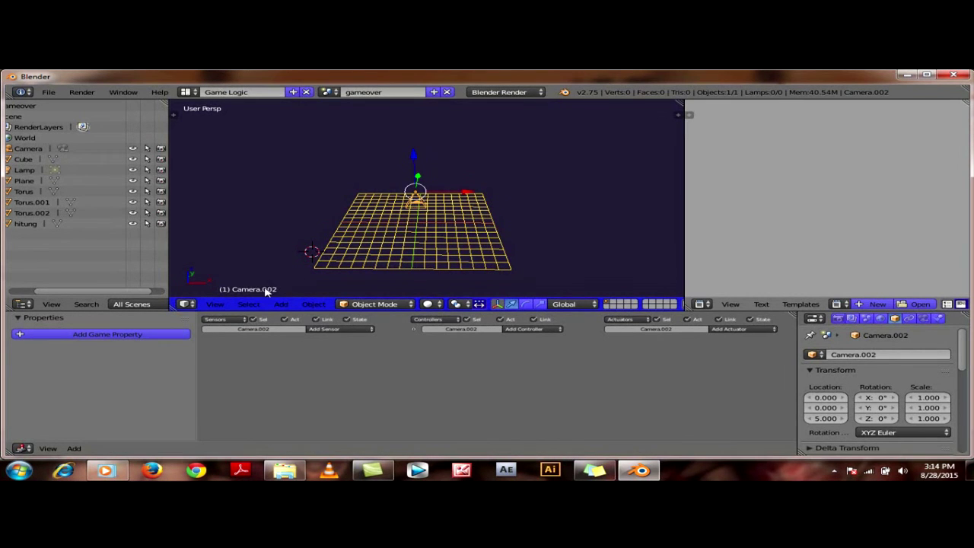
Switch to camera view and add a text object.
click(217, 302)
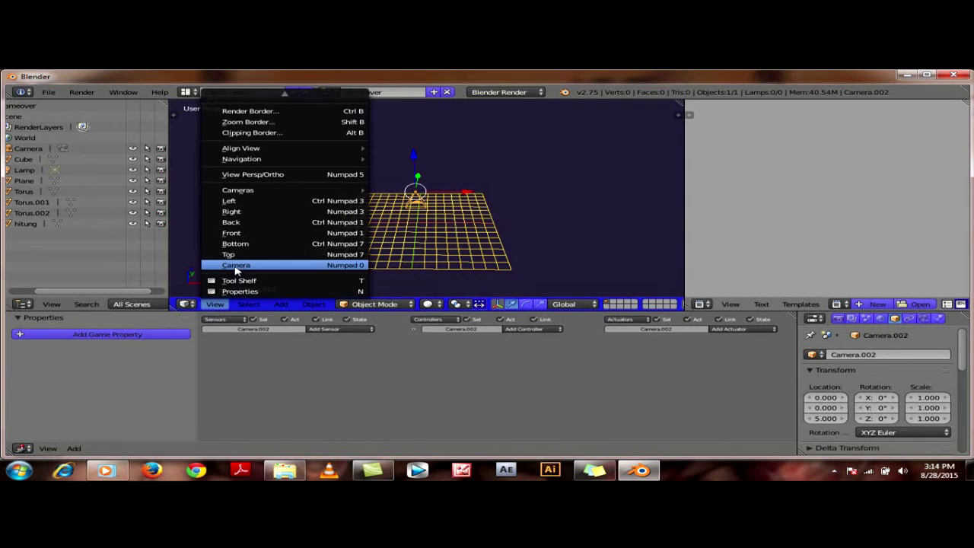
click(235, 265)
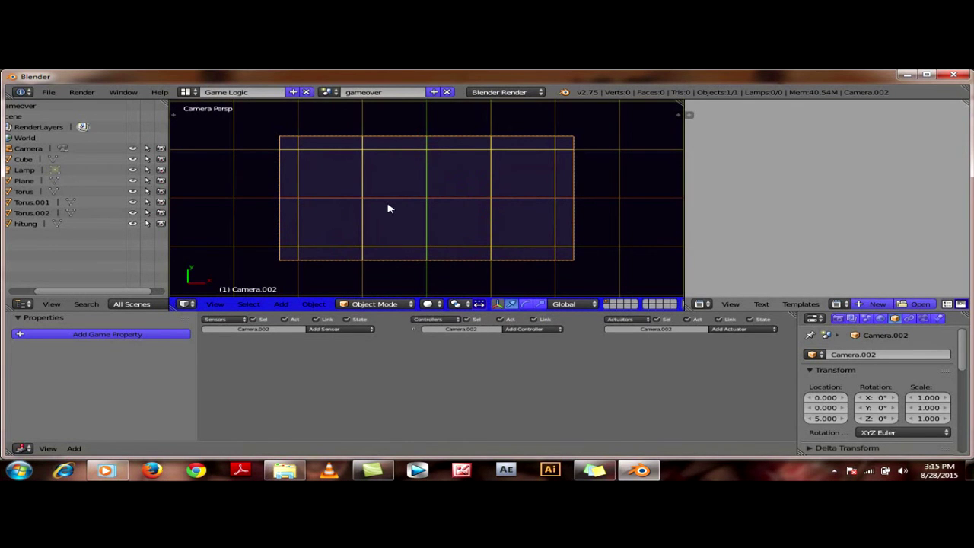
key(shift+a)
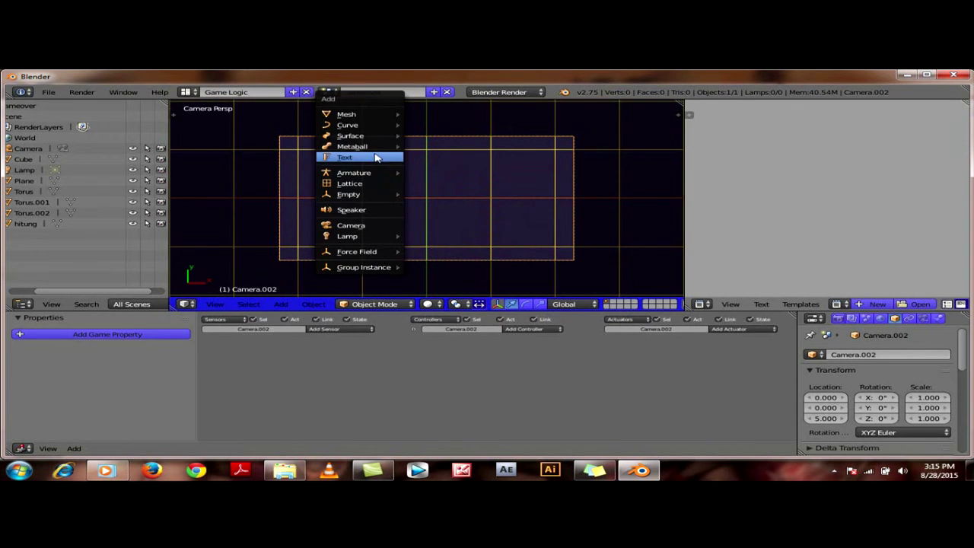
click(375, 157)
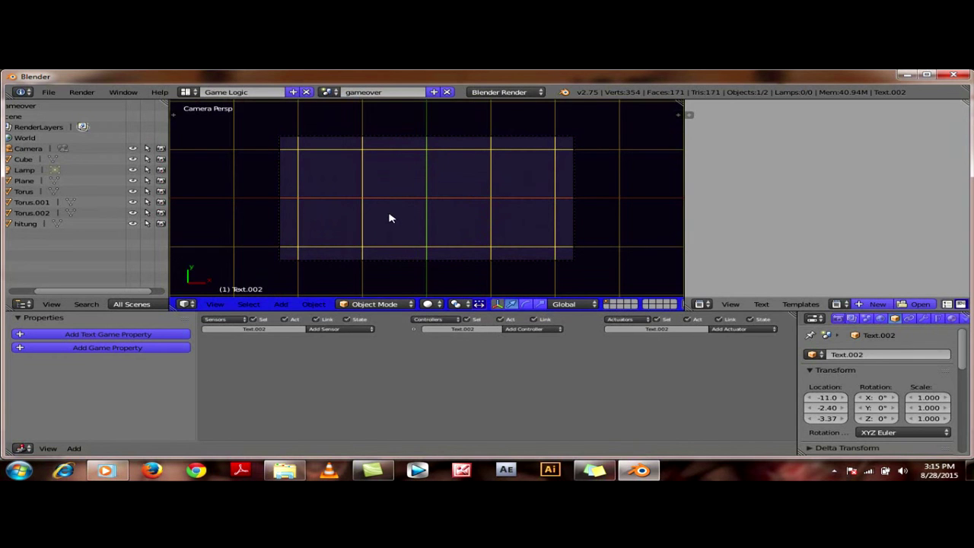
scroll(427, 236, down, 3)
scroll(426, 232, down, 2)
scroll(418, 235, down, 2)
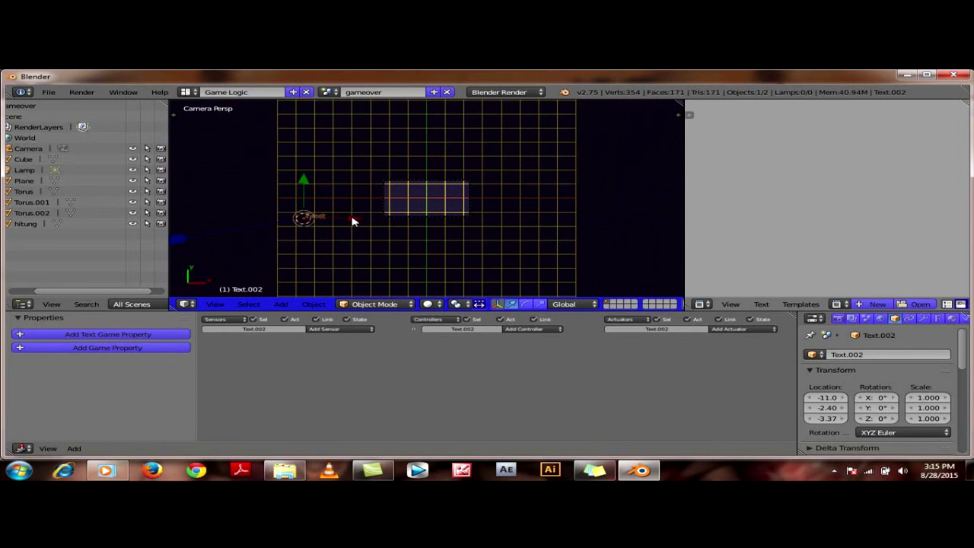
Move the text object toward the centre and up in the camera frame.
key(g)
click(461, 228)
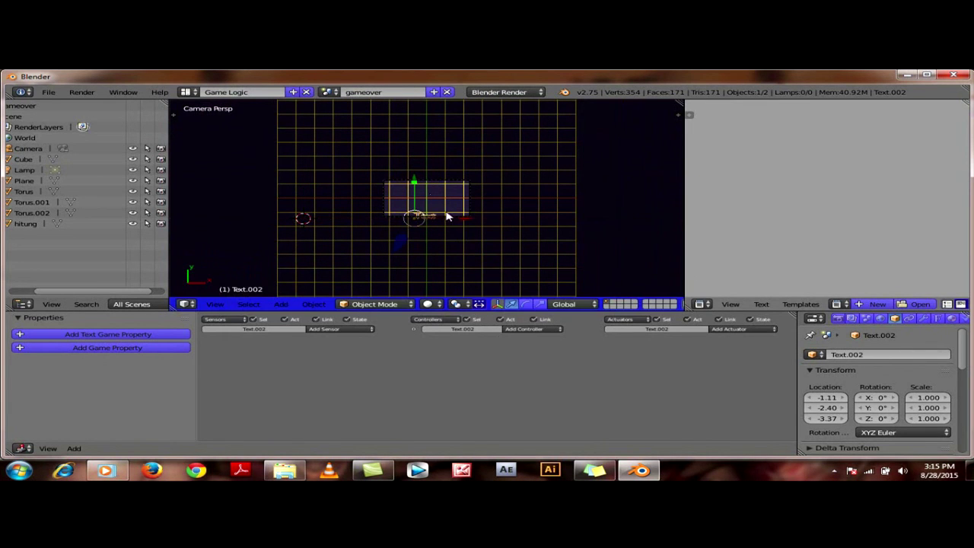
key(g)
key(y)
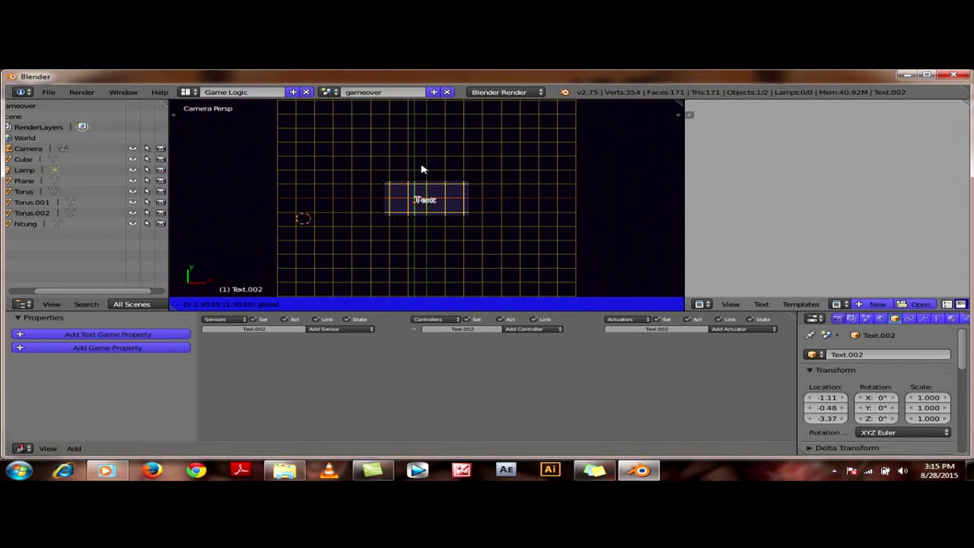
click(423, 164)
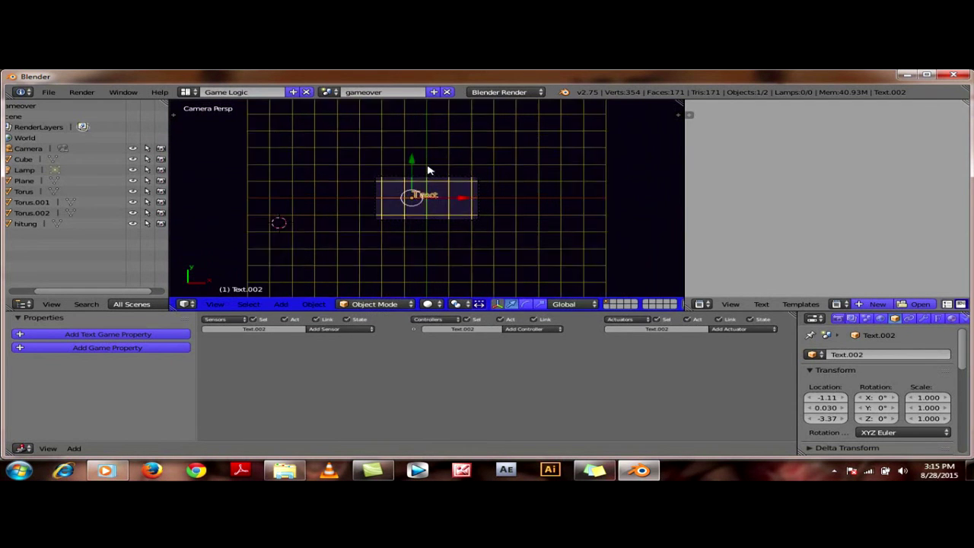
scroll(424, 165, up, 6)
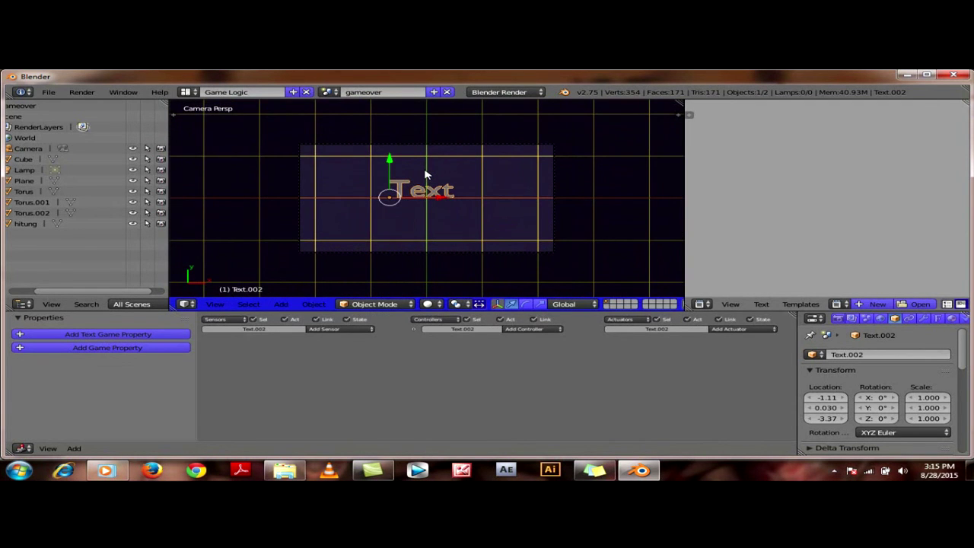
Change the text to read 'game' and 'over' on two lines.
key(Tab)
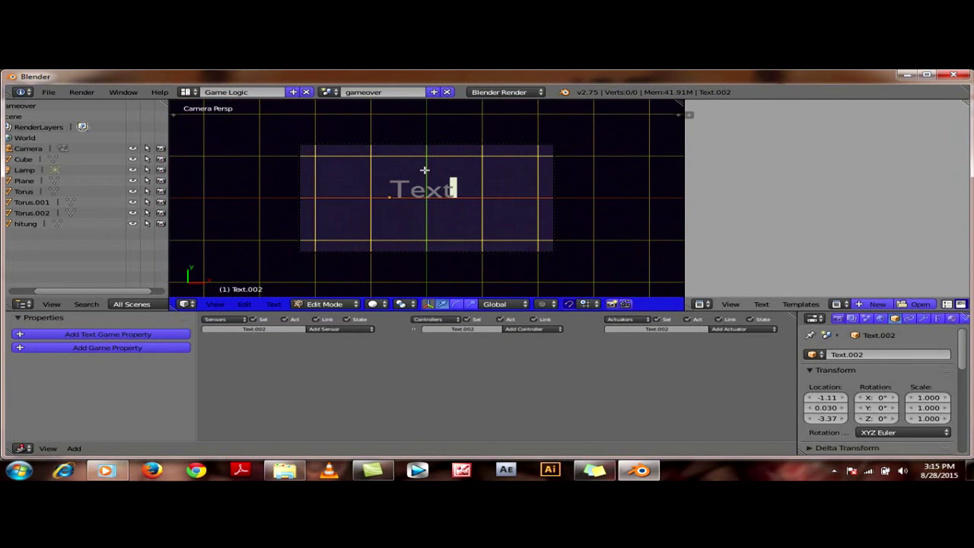
key(BackSpace)
key(BackSpace)
key(BackSpace)
key(BackSpace)
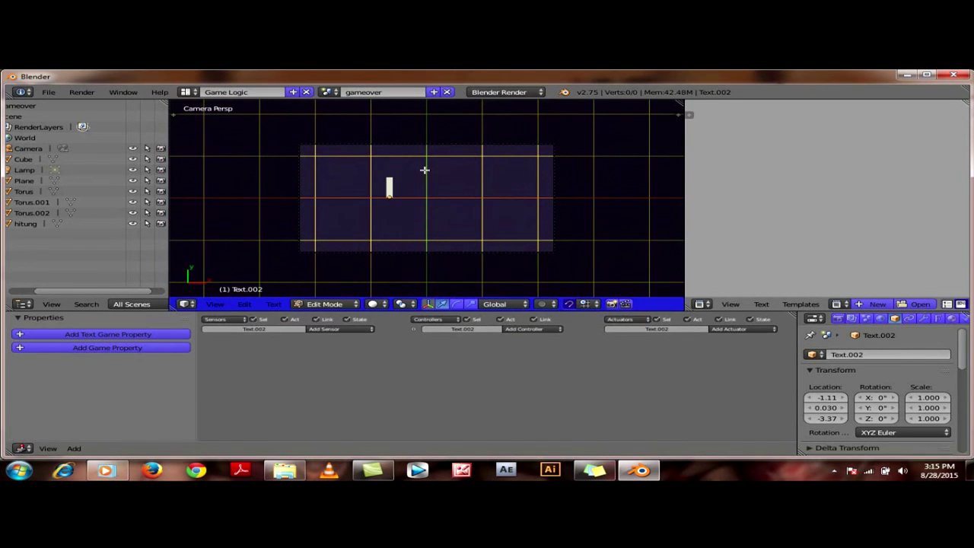
text(game)
key(Return)
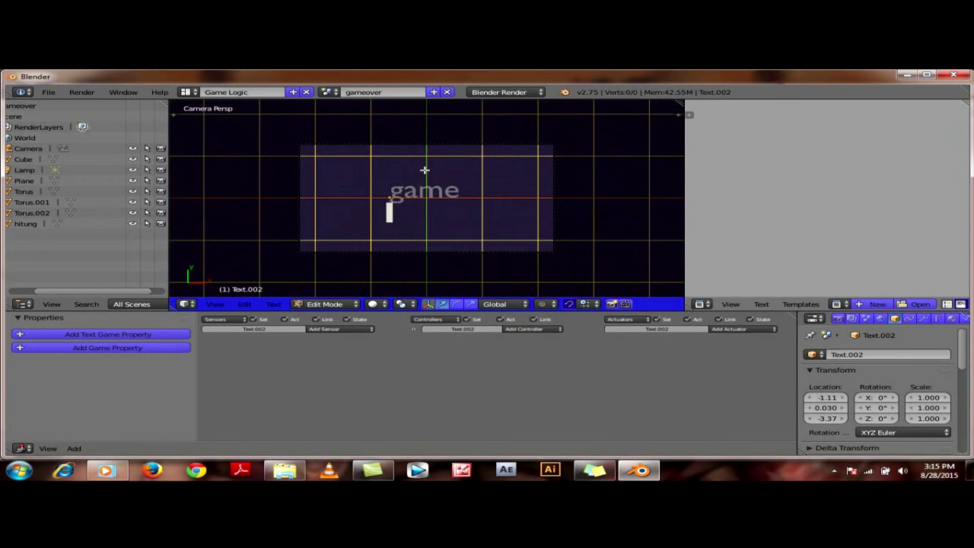
text(over)
key(Return)
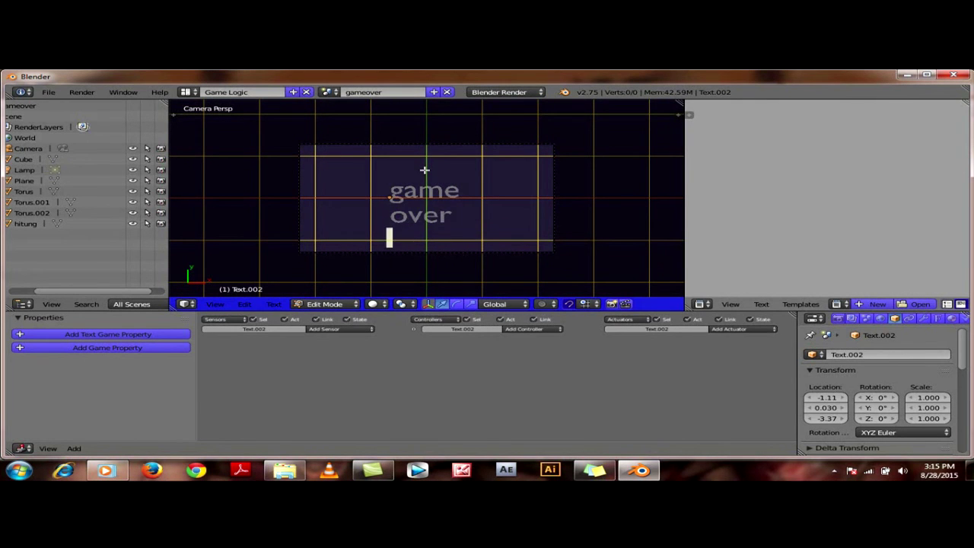
key(Tab)
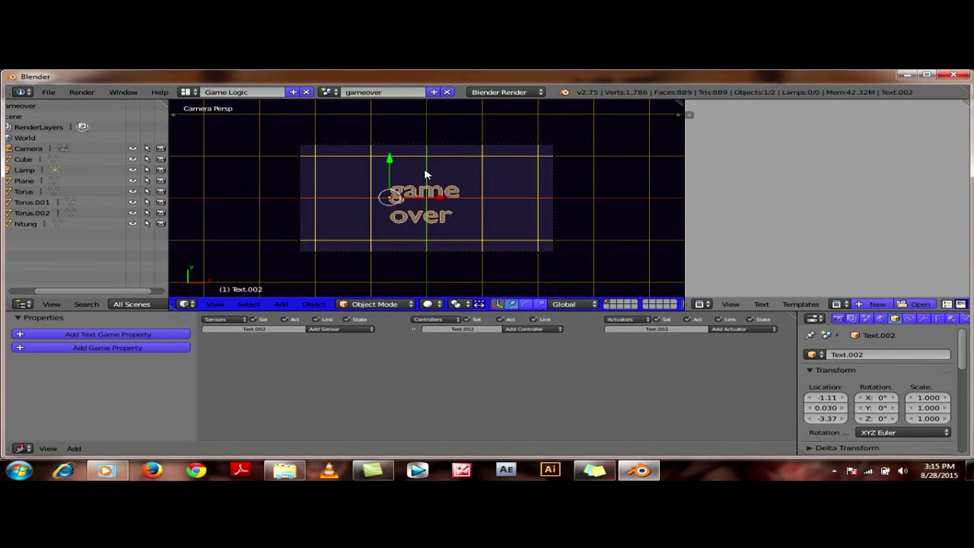
Scale the text to about 1.957 and centre it in the camera frame.
key(s)
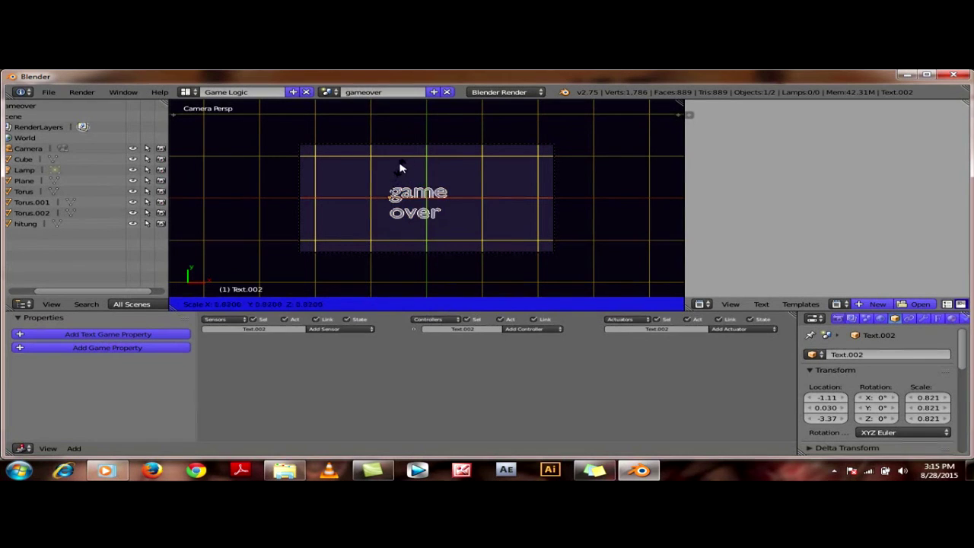
click(450, 144)
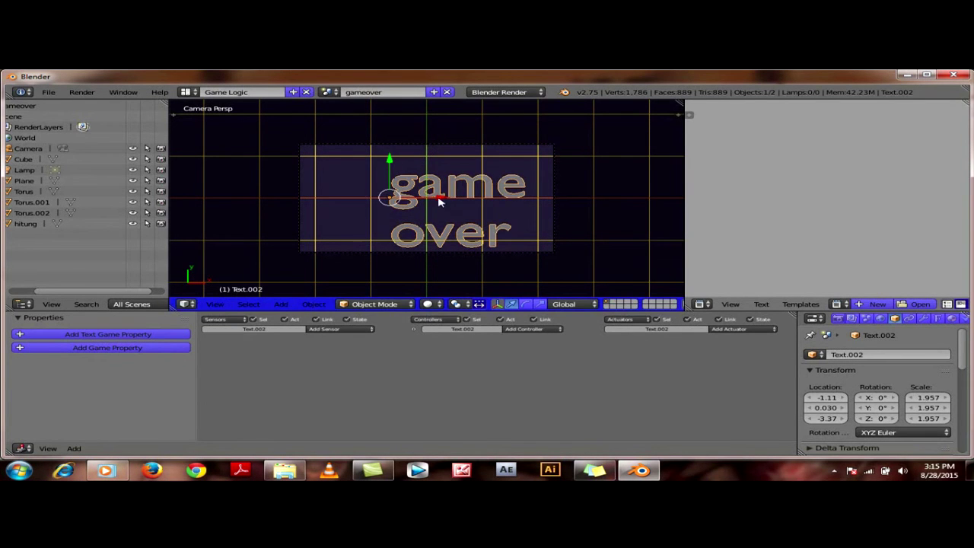
key(g)
click(404, 197)
key(g)
click(359, 158)
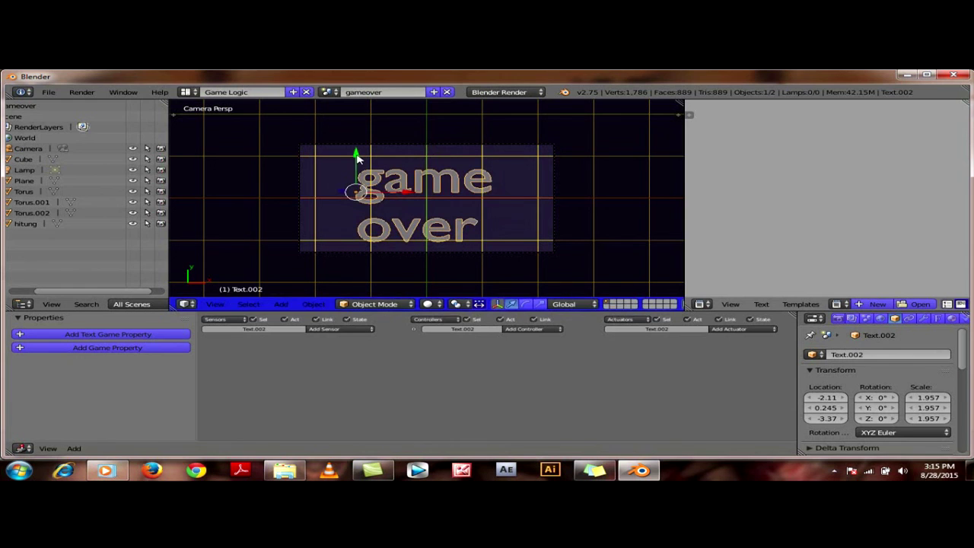
click(336, 94)
Back in the main Scene, set hitung's Scene actuator to Set Scene 'gameover'.
click(335, 119)
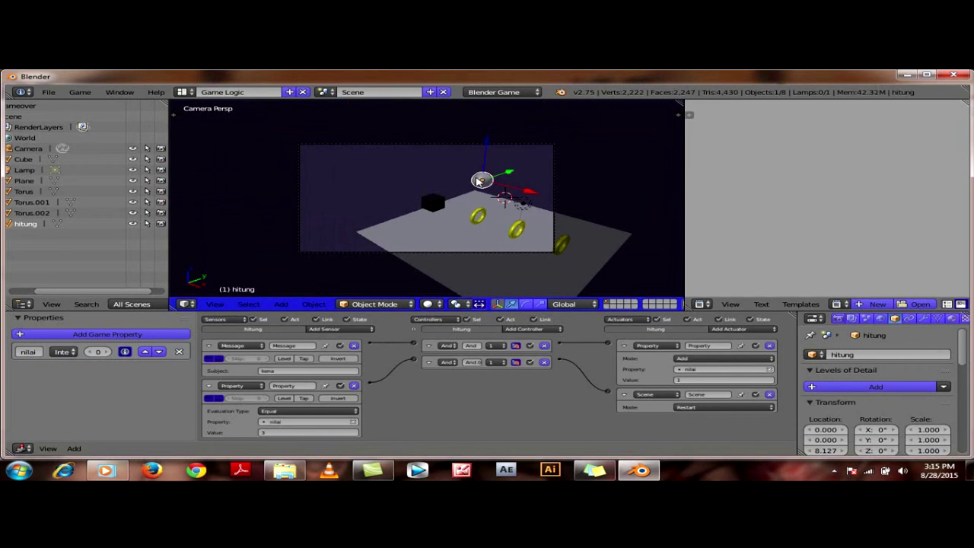
click(701, 411)
click(706, 391)
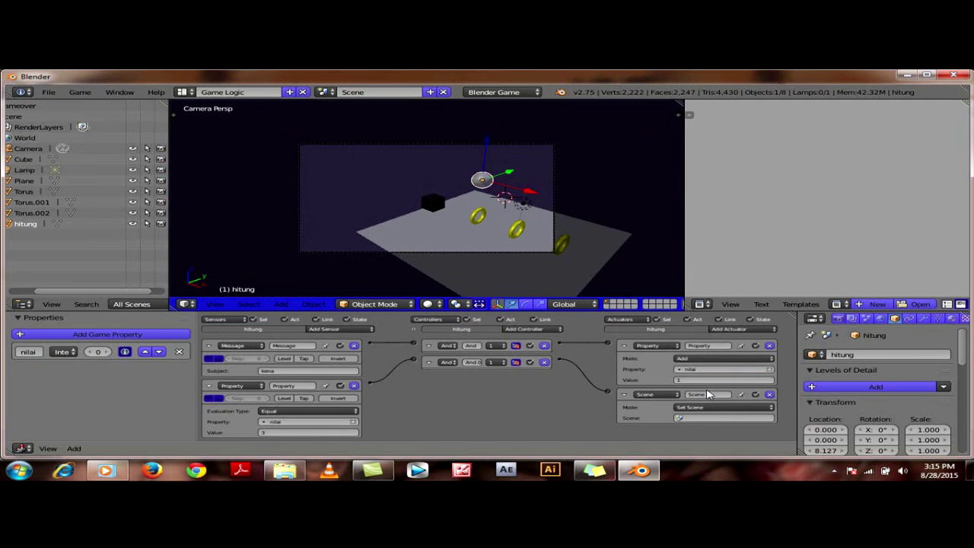
click(680, 417)
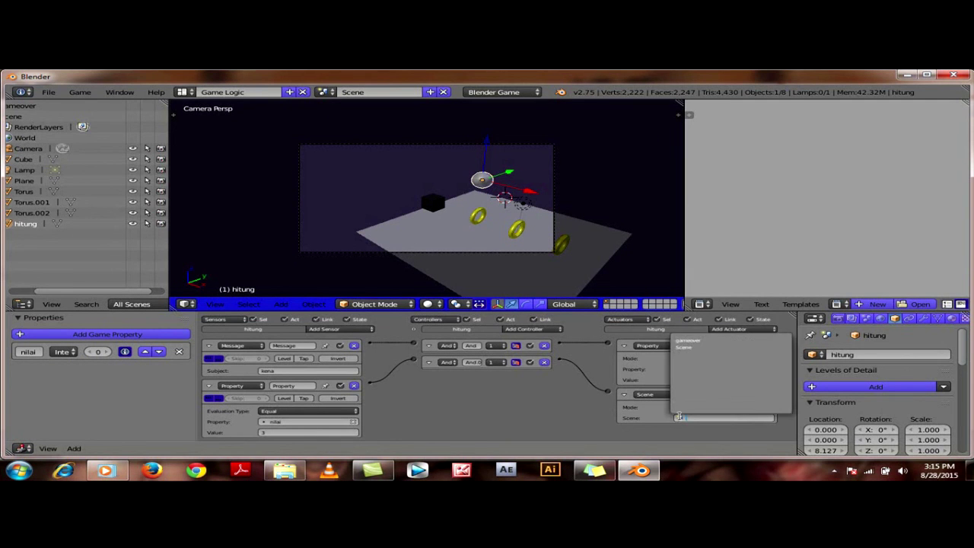
click(703, 342)
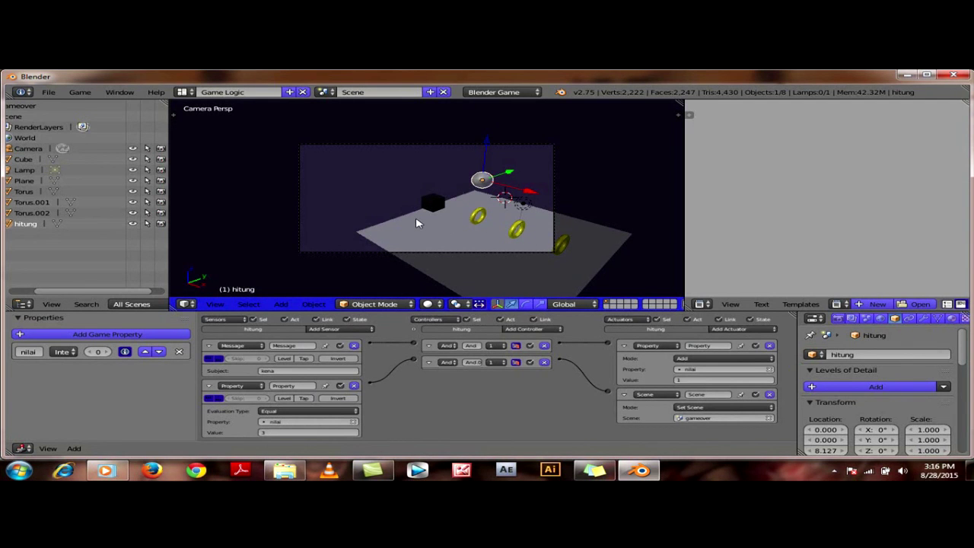
Play the game and drive the cube forward with the Up arrow over the tori.
key(p)
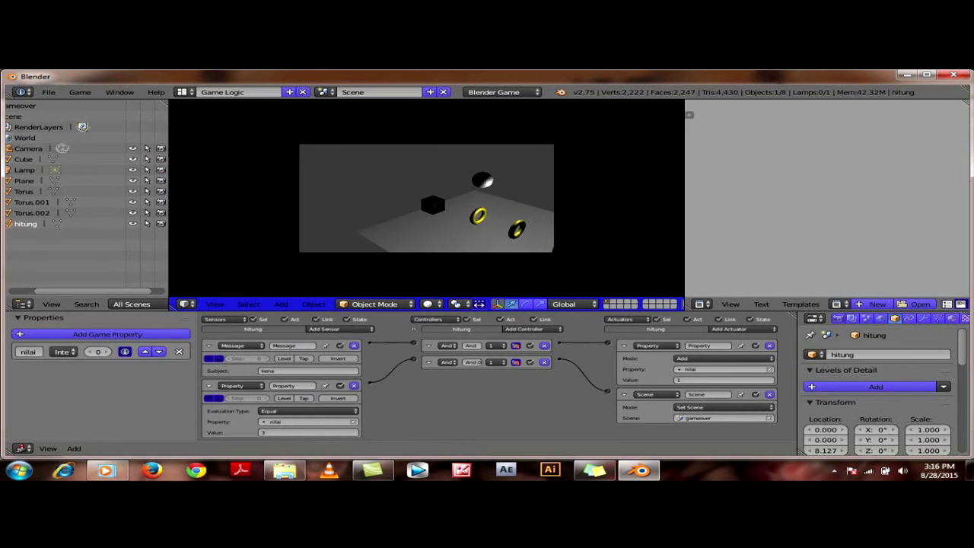
key(Up)
key(Up)
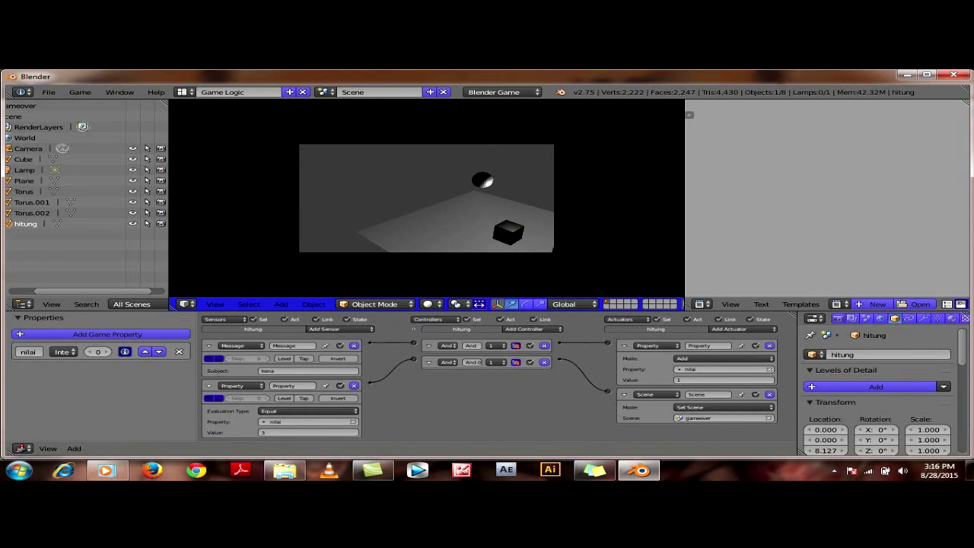